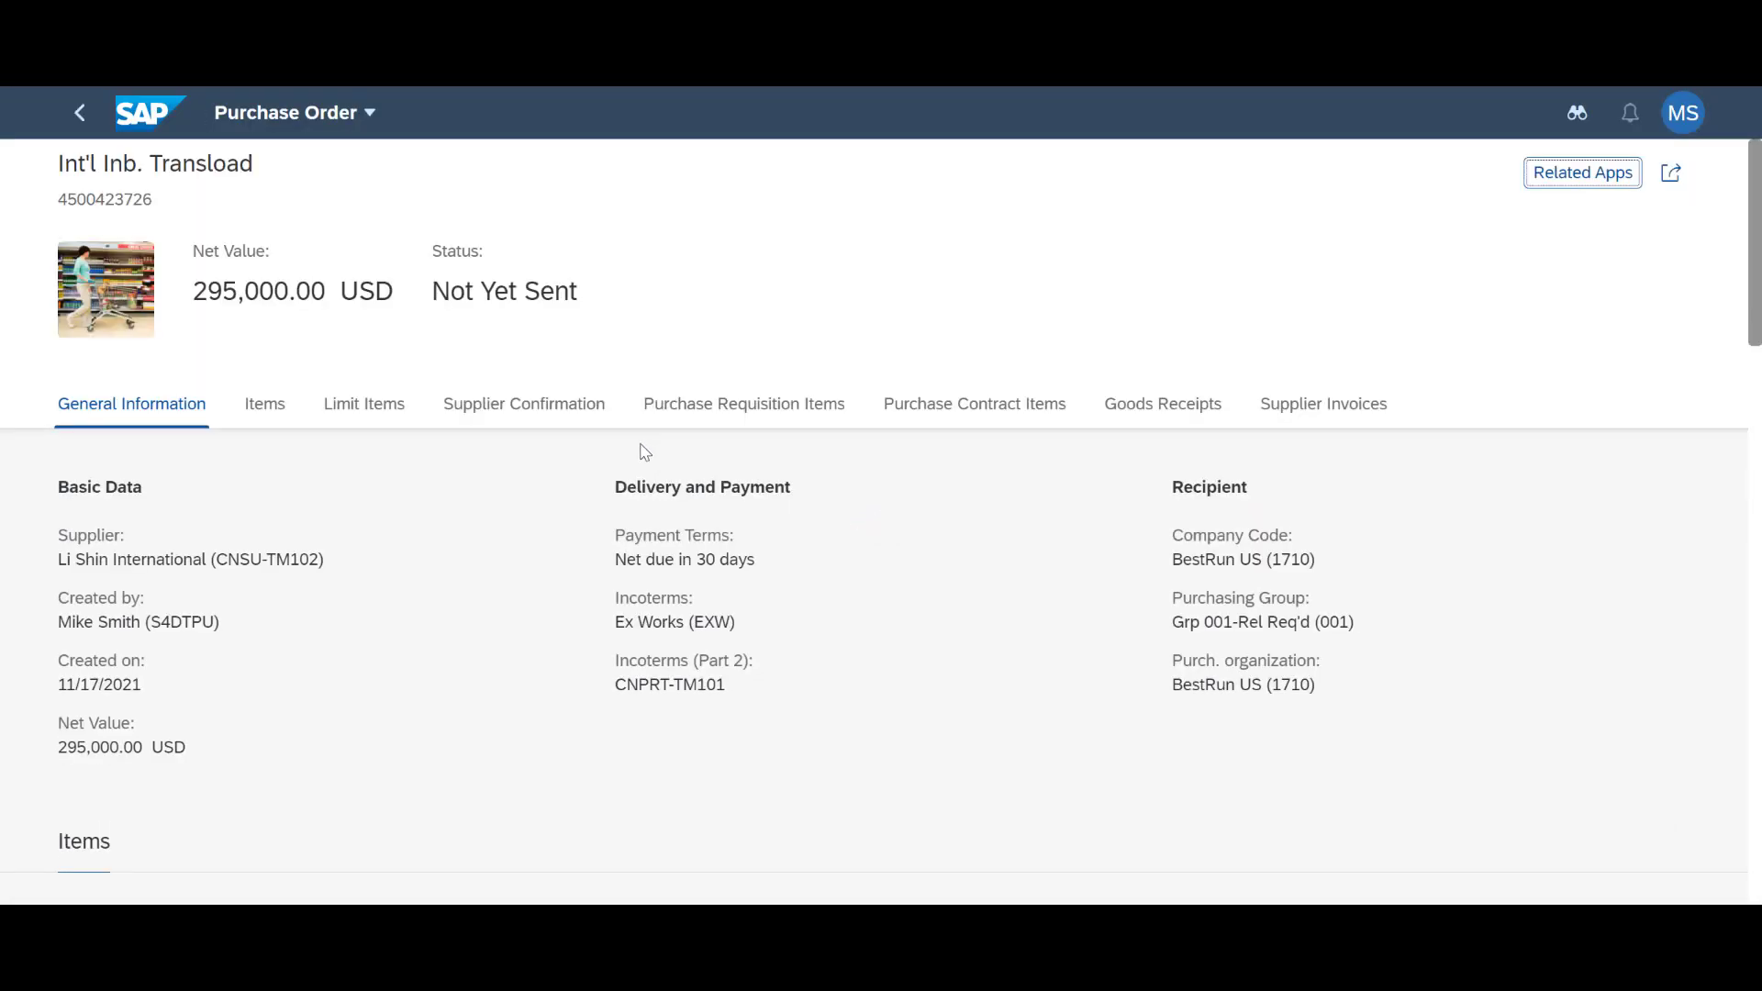
scroll(594, 532, down, 3)
scroll(597, 534, down, 3)
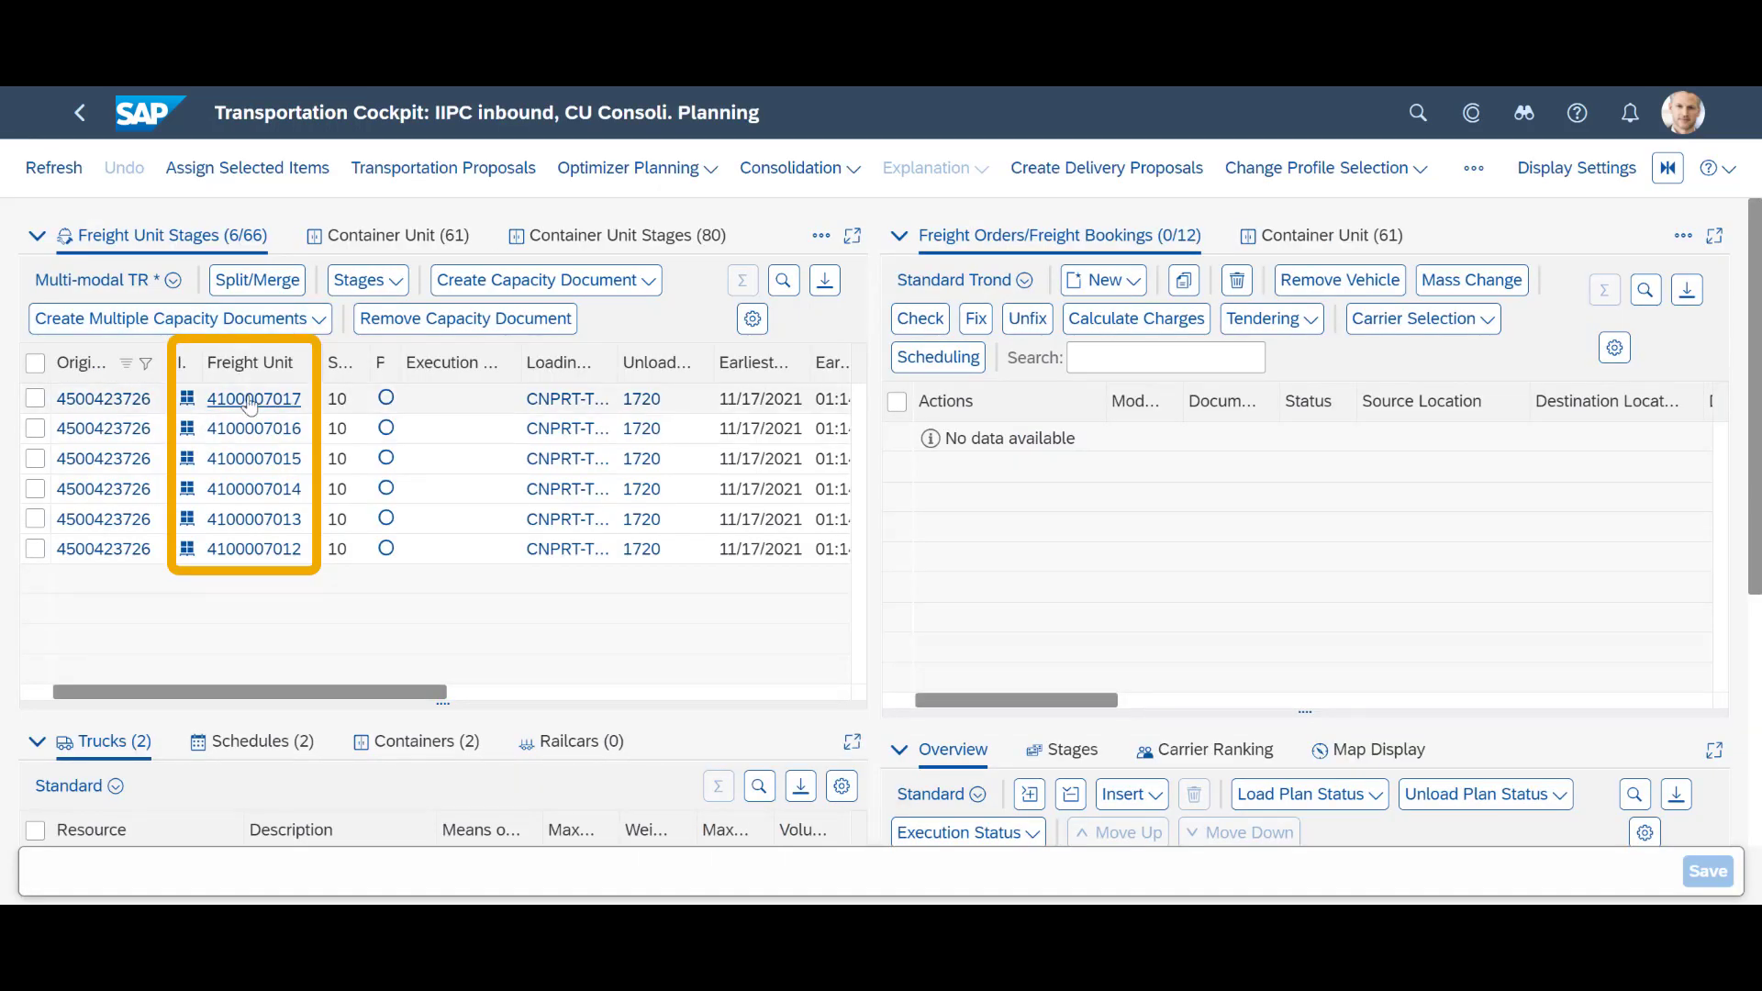
click(247, 400)
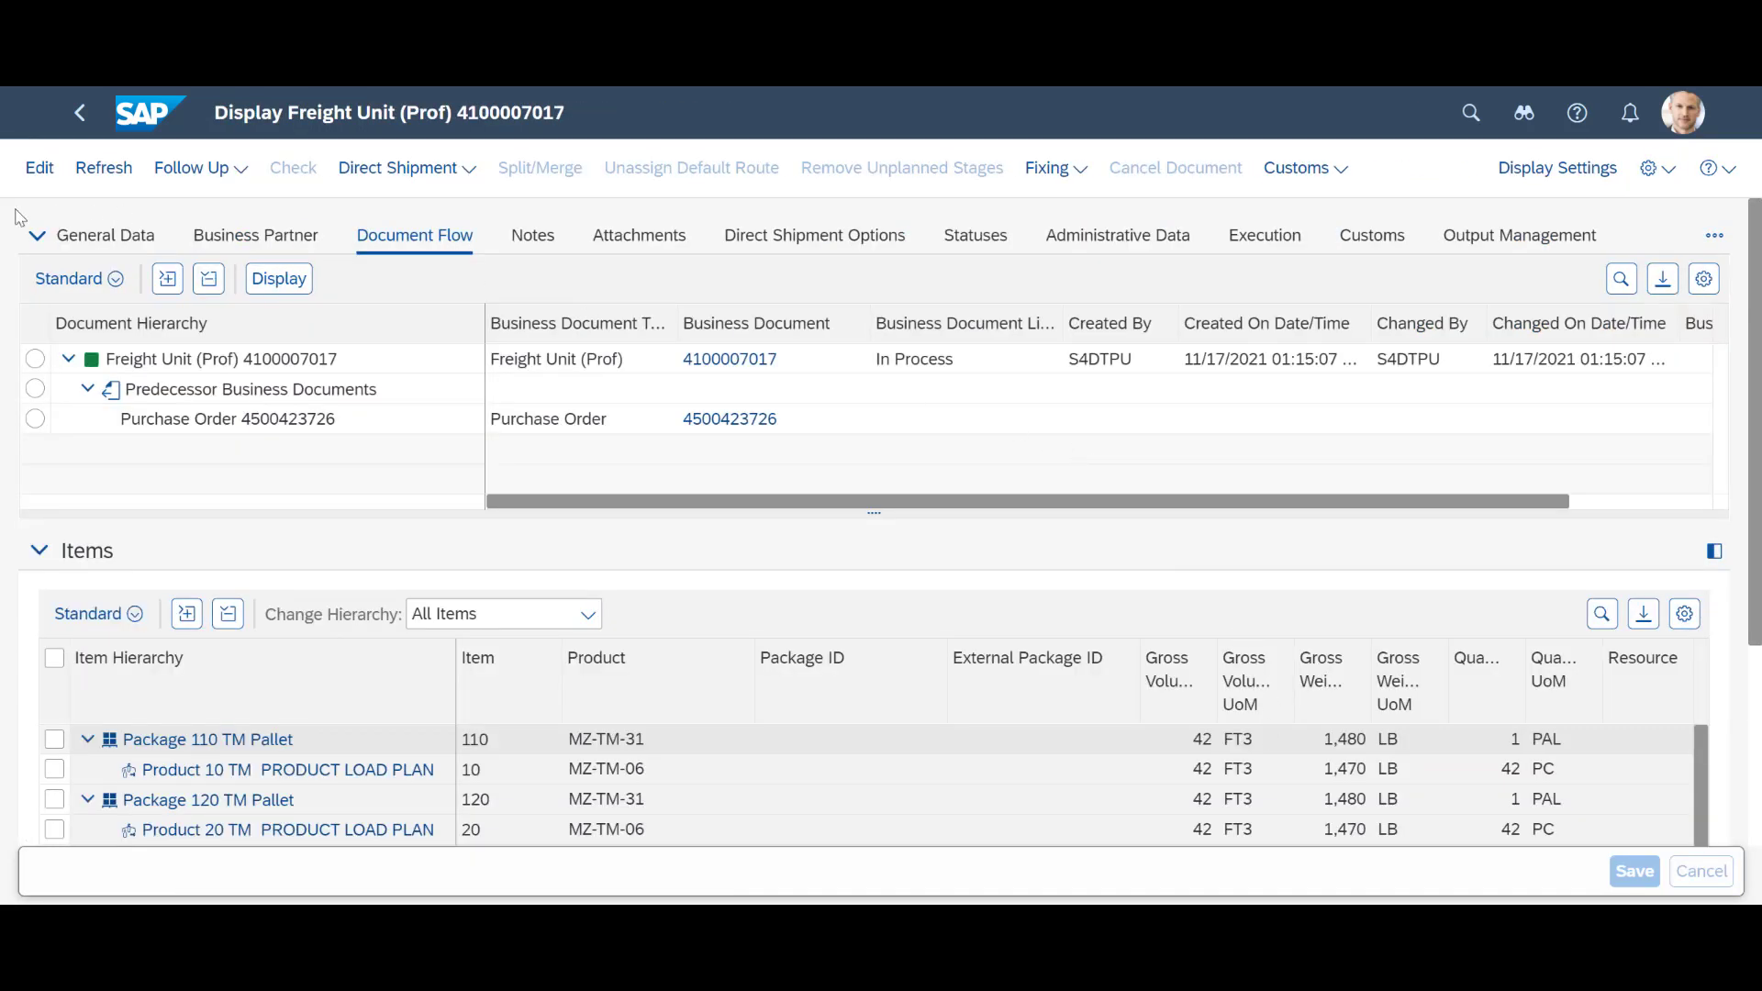
scroll(1754, 647, down, 5)
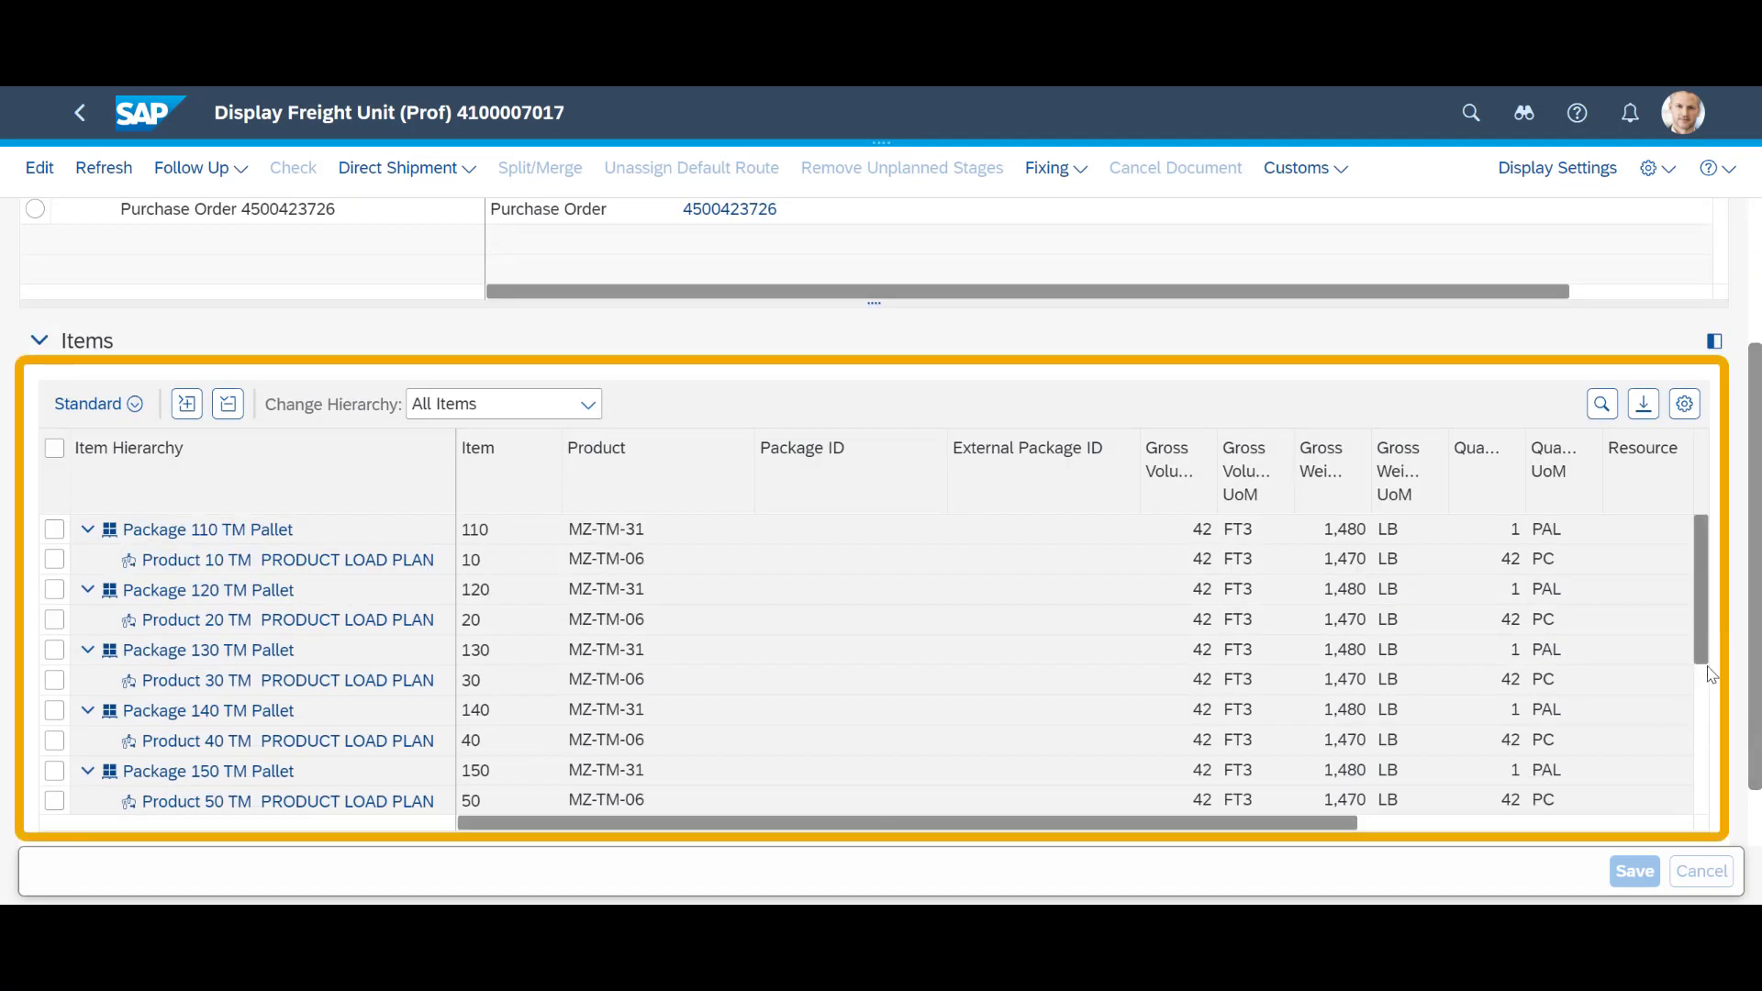
scroll(1712, 748, down, 3)
scroll(1713, 748, down, 2)
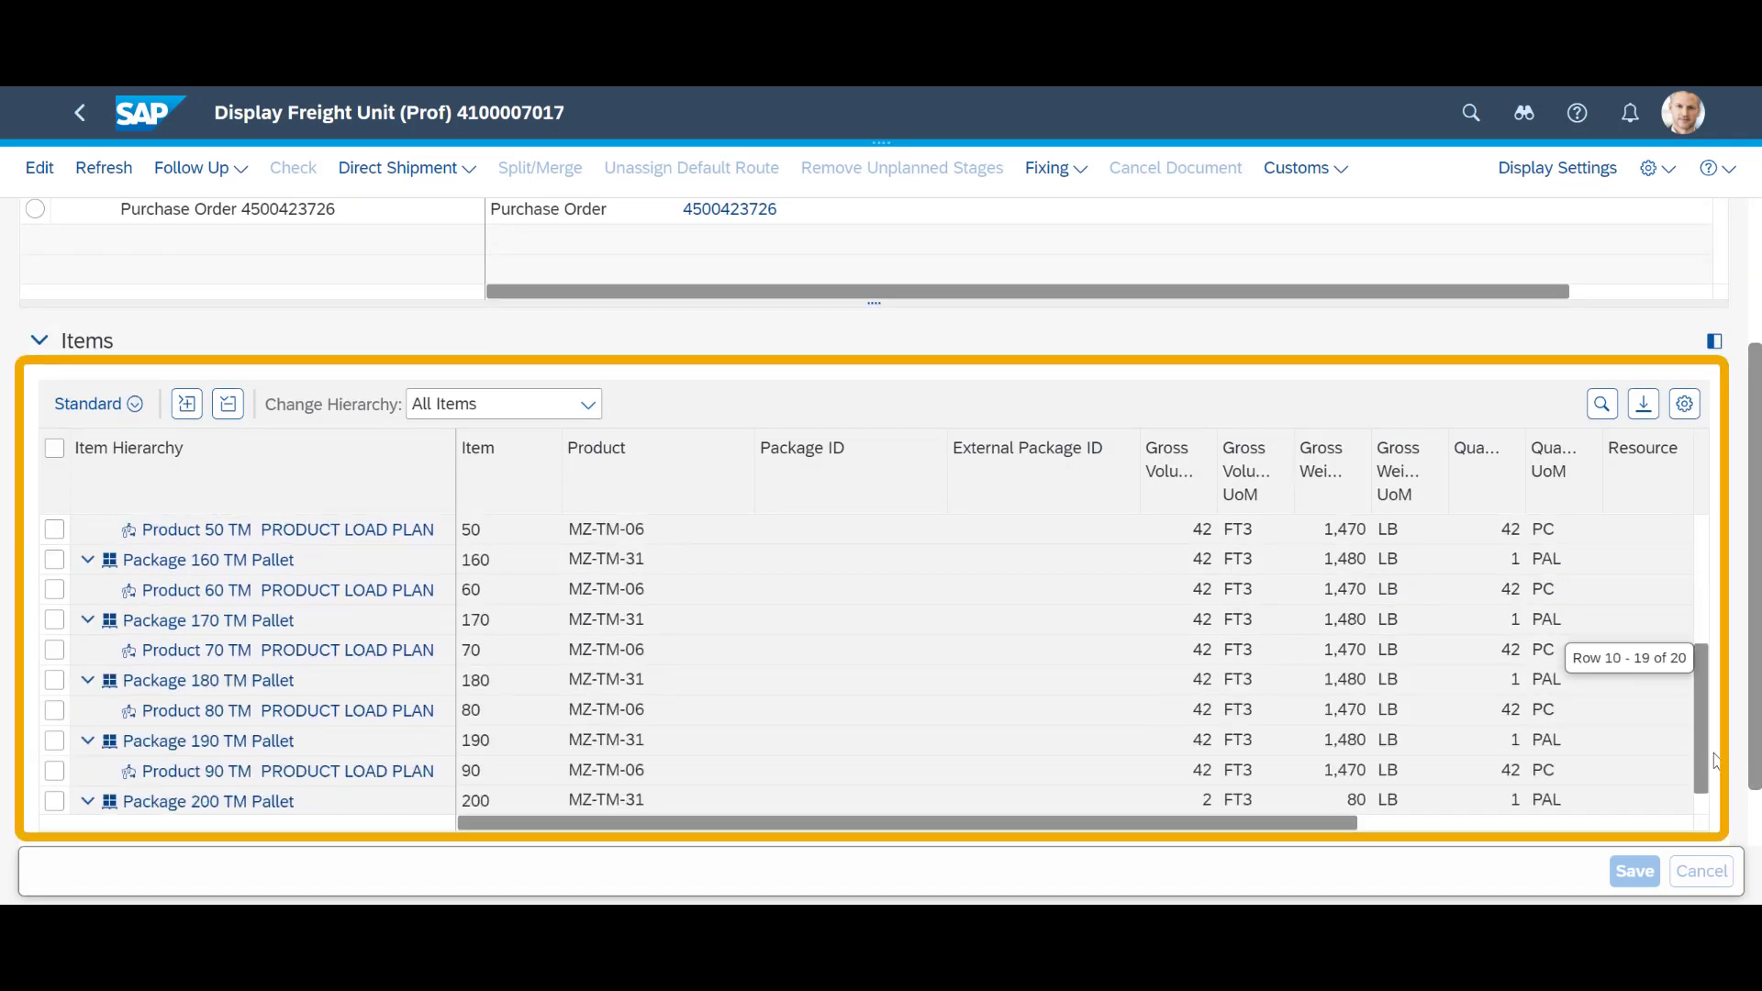
scroll(1714, 771, down, 1)
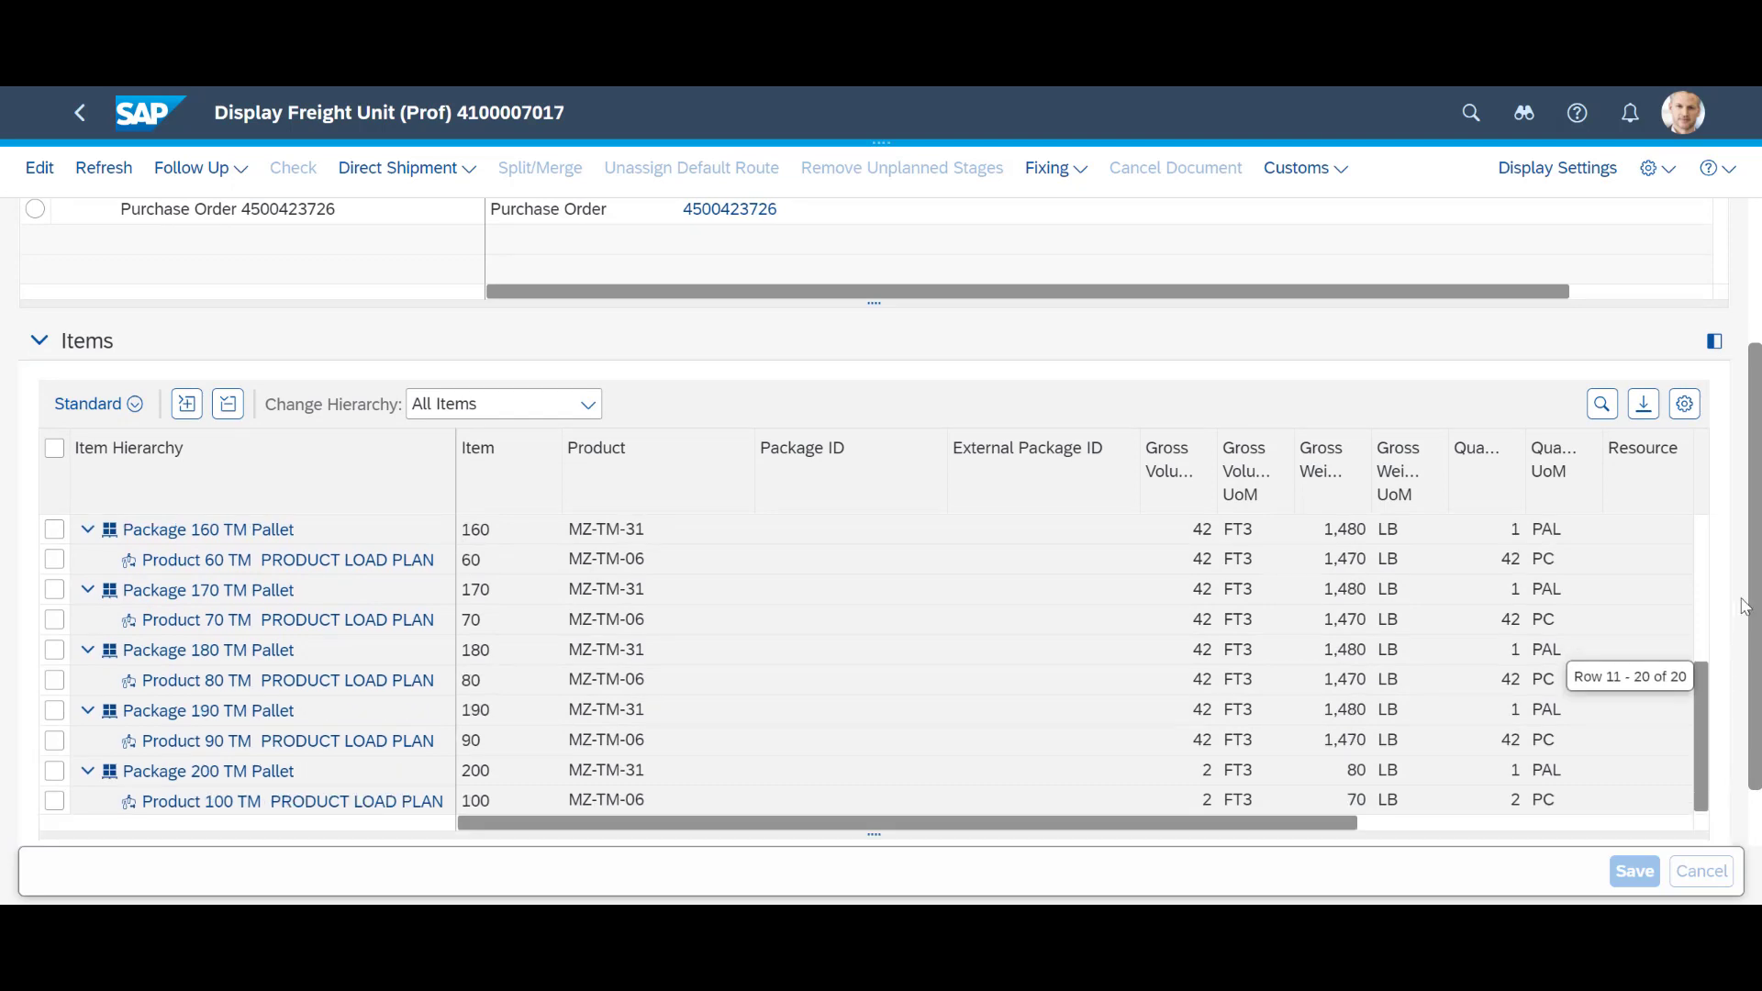
scroll(1710, 702, up, 5)
scroll(1756, 666, up, 3)
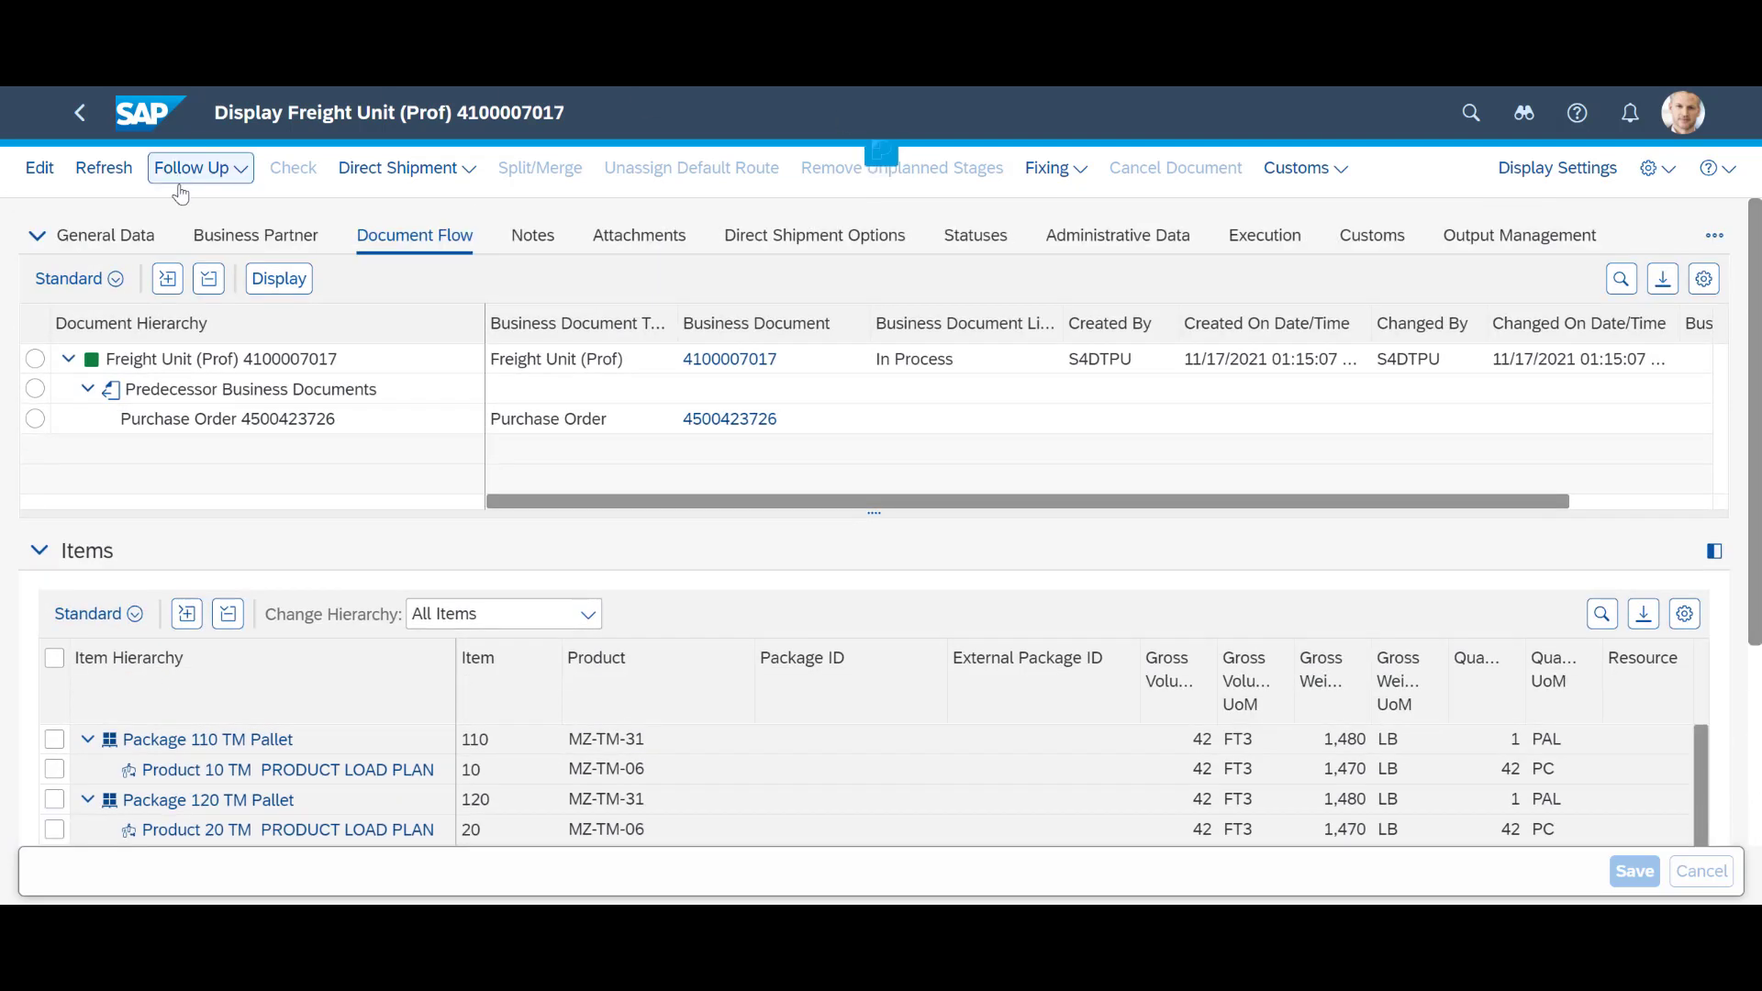
click(142, 240)
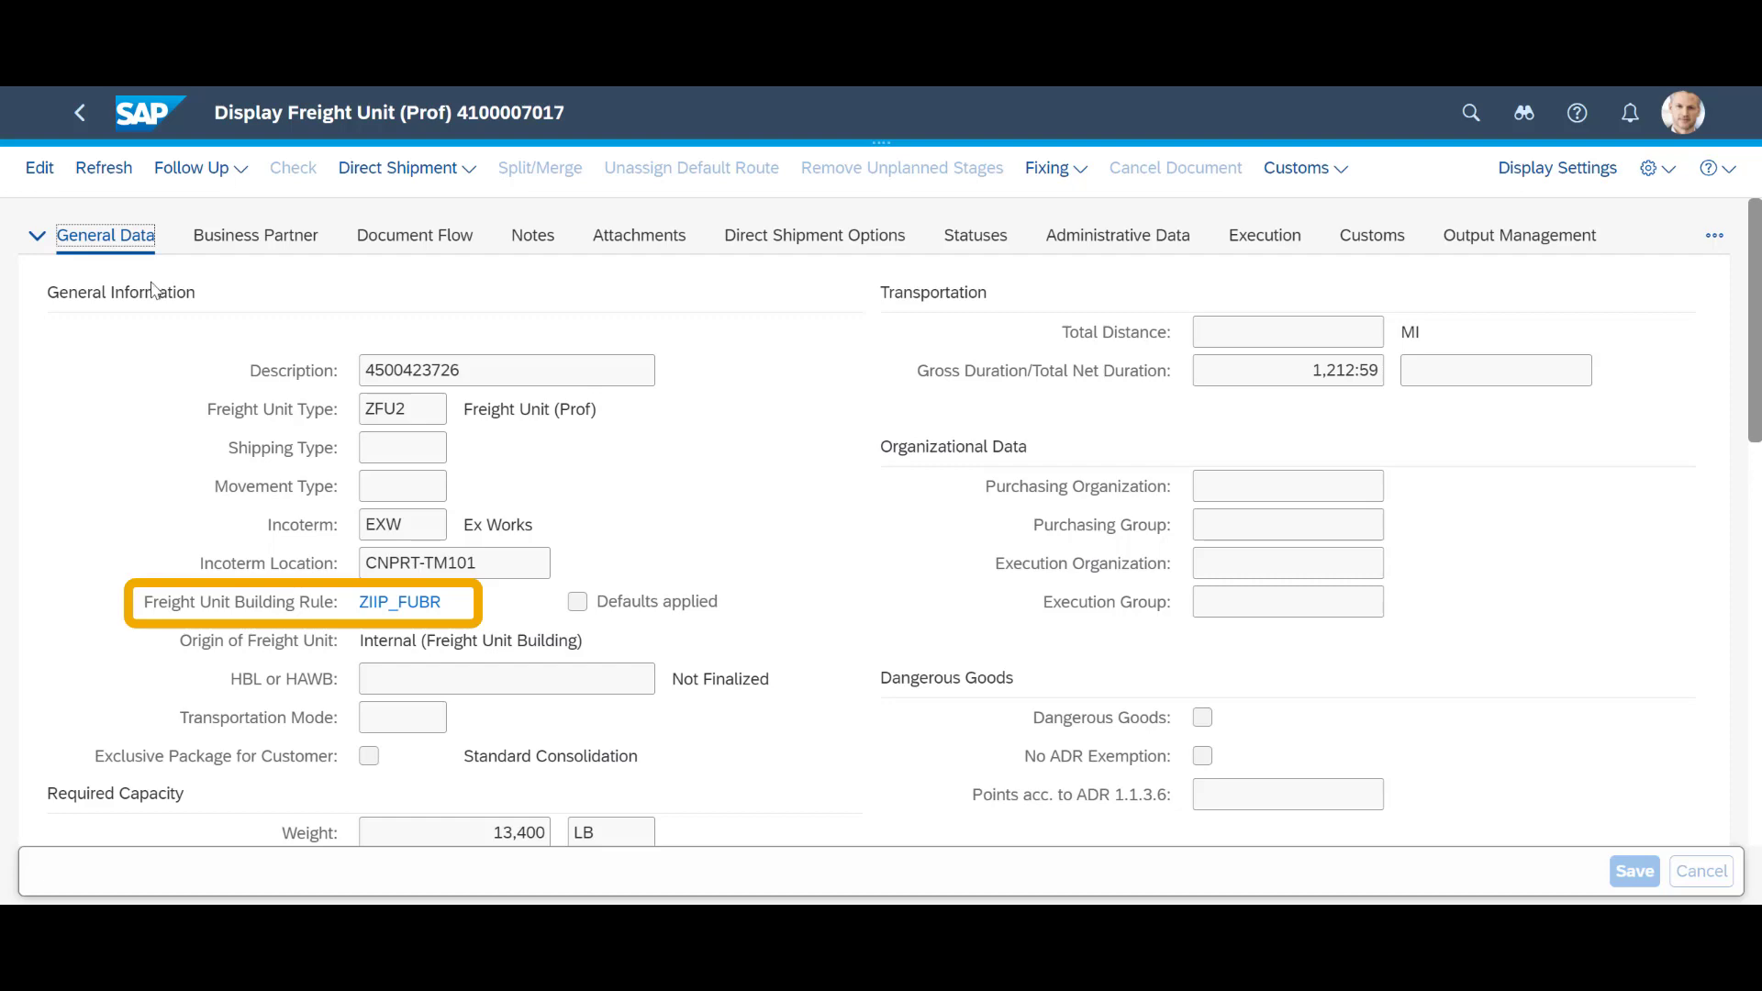
click(390, 604)
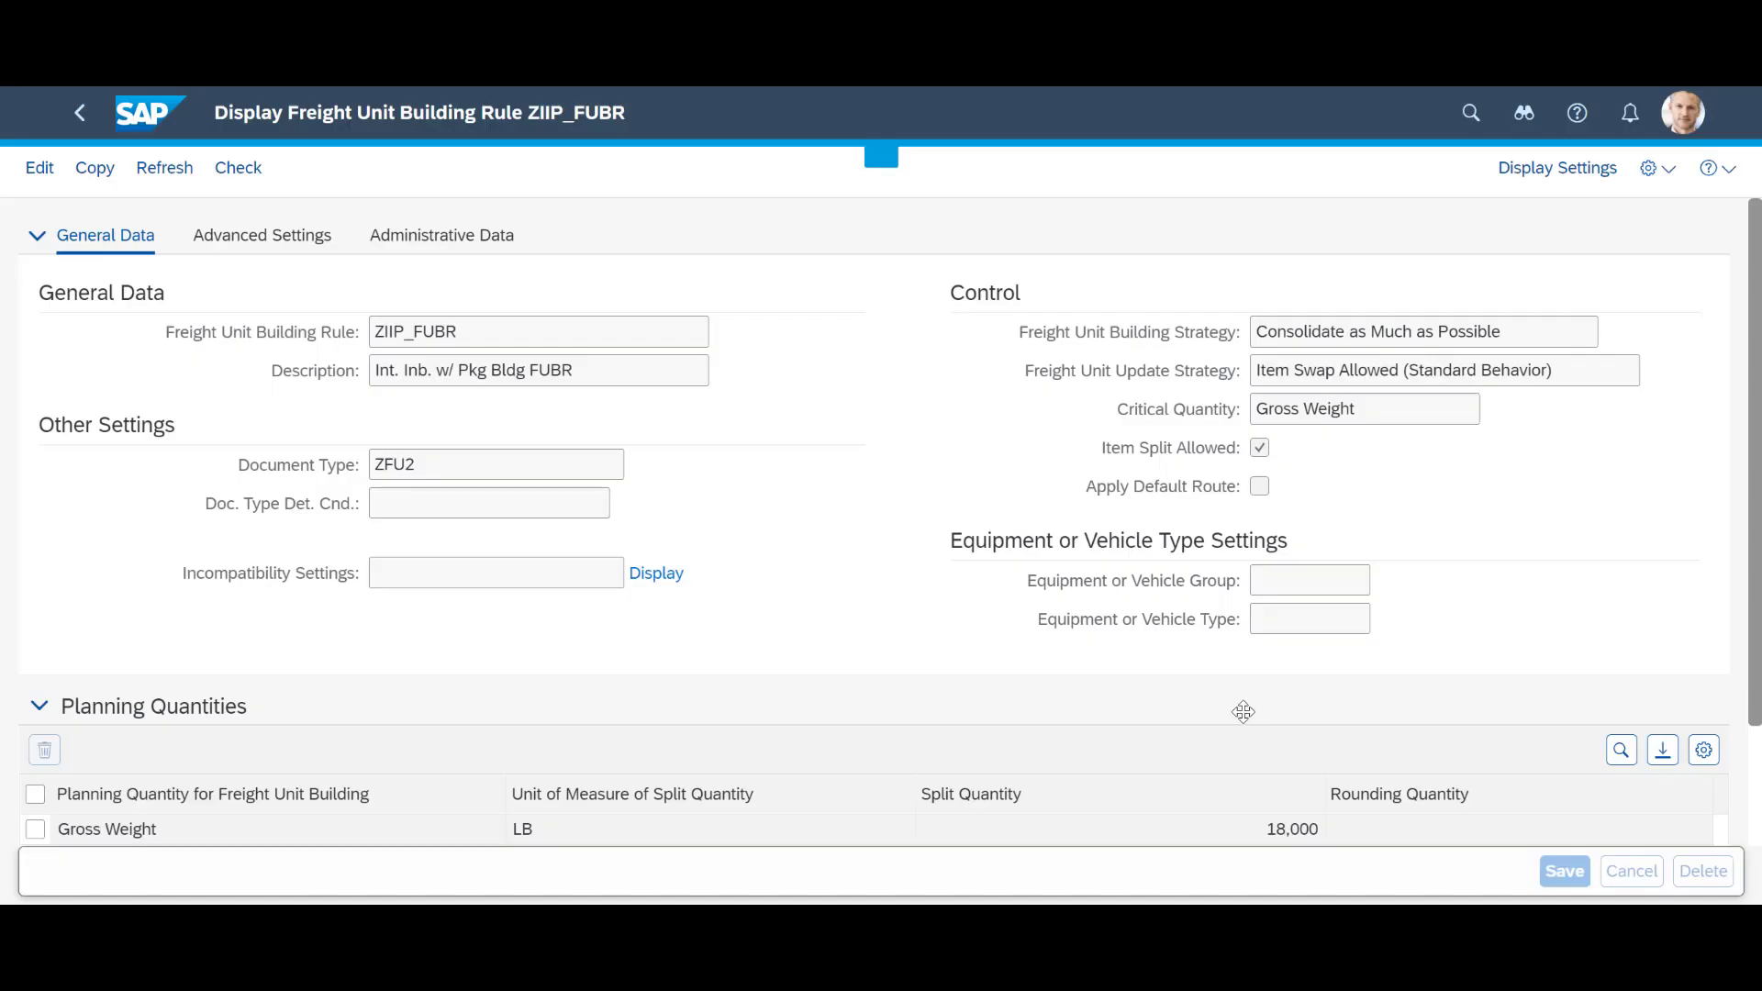
scroll(1730, 622, down, 1)
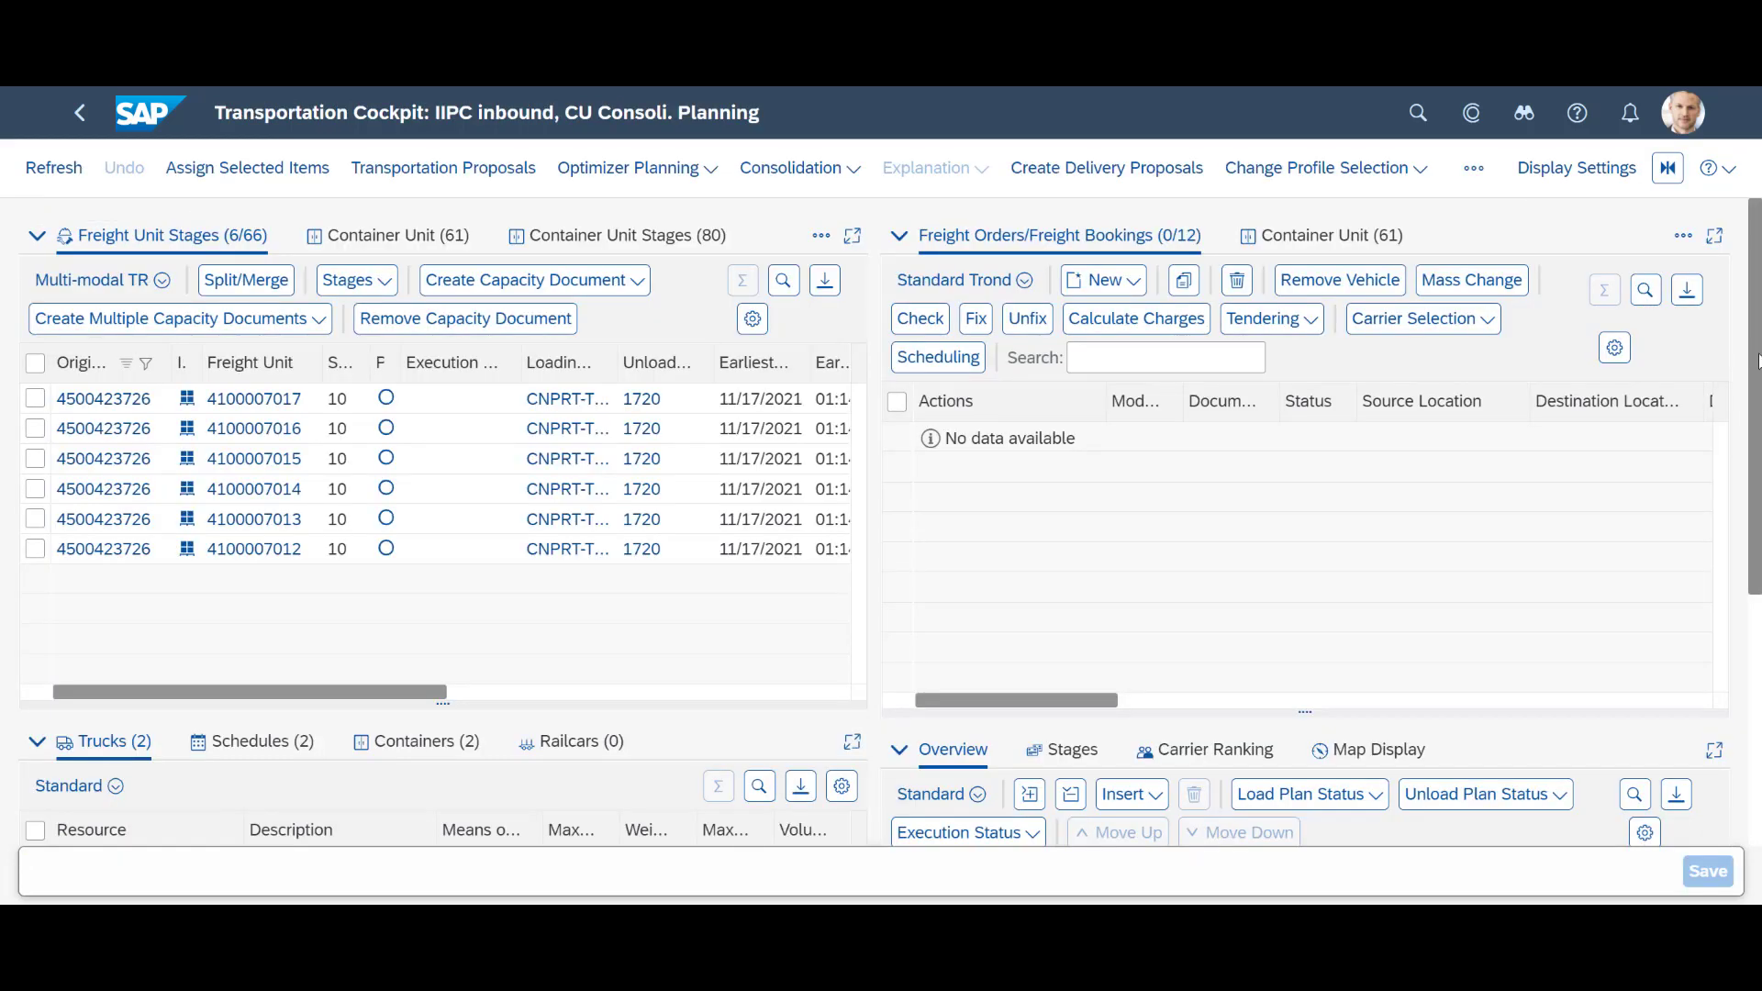
Review the available schedules and containers, then select all six freight units in the stages table.
drag(1756, 360, 1756, 424)
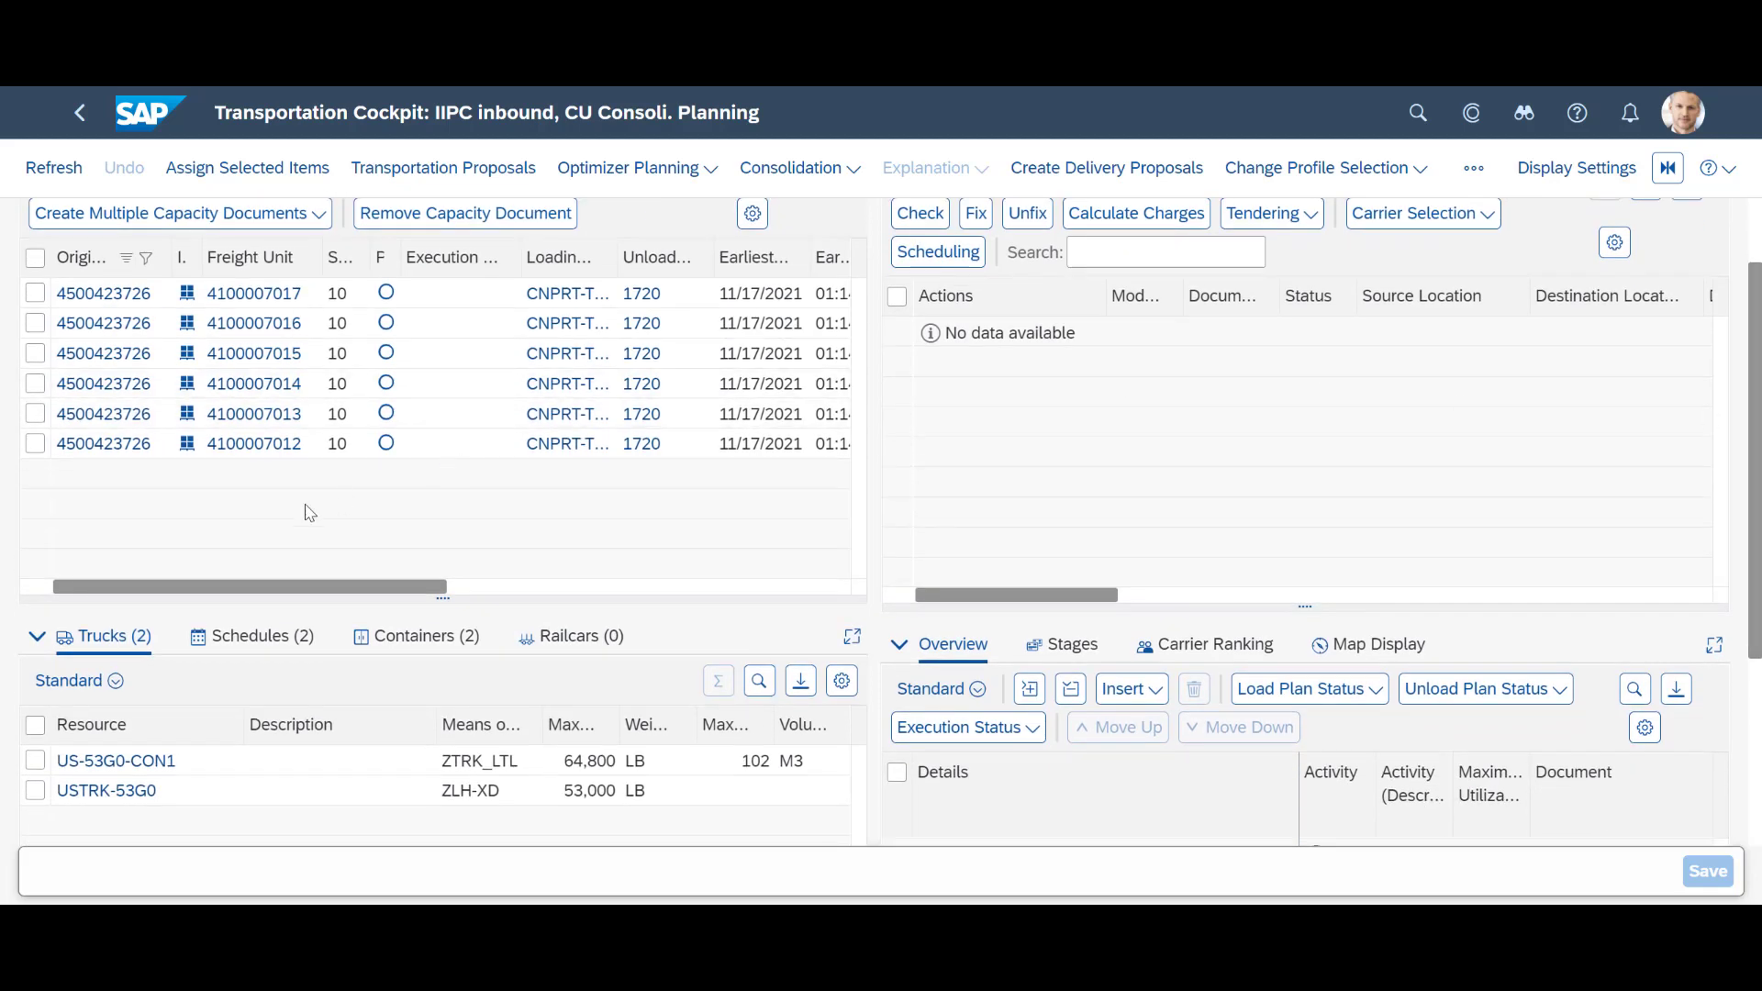
click(256, 649)
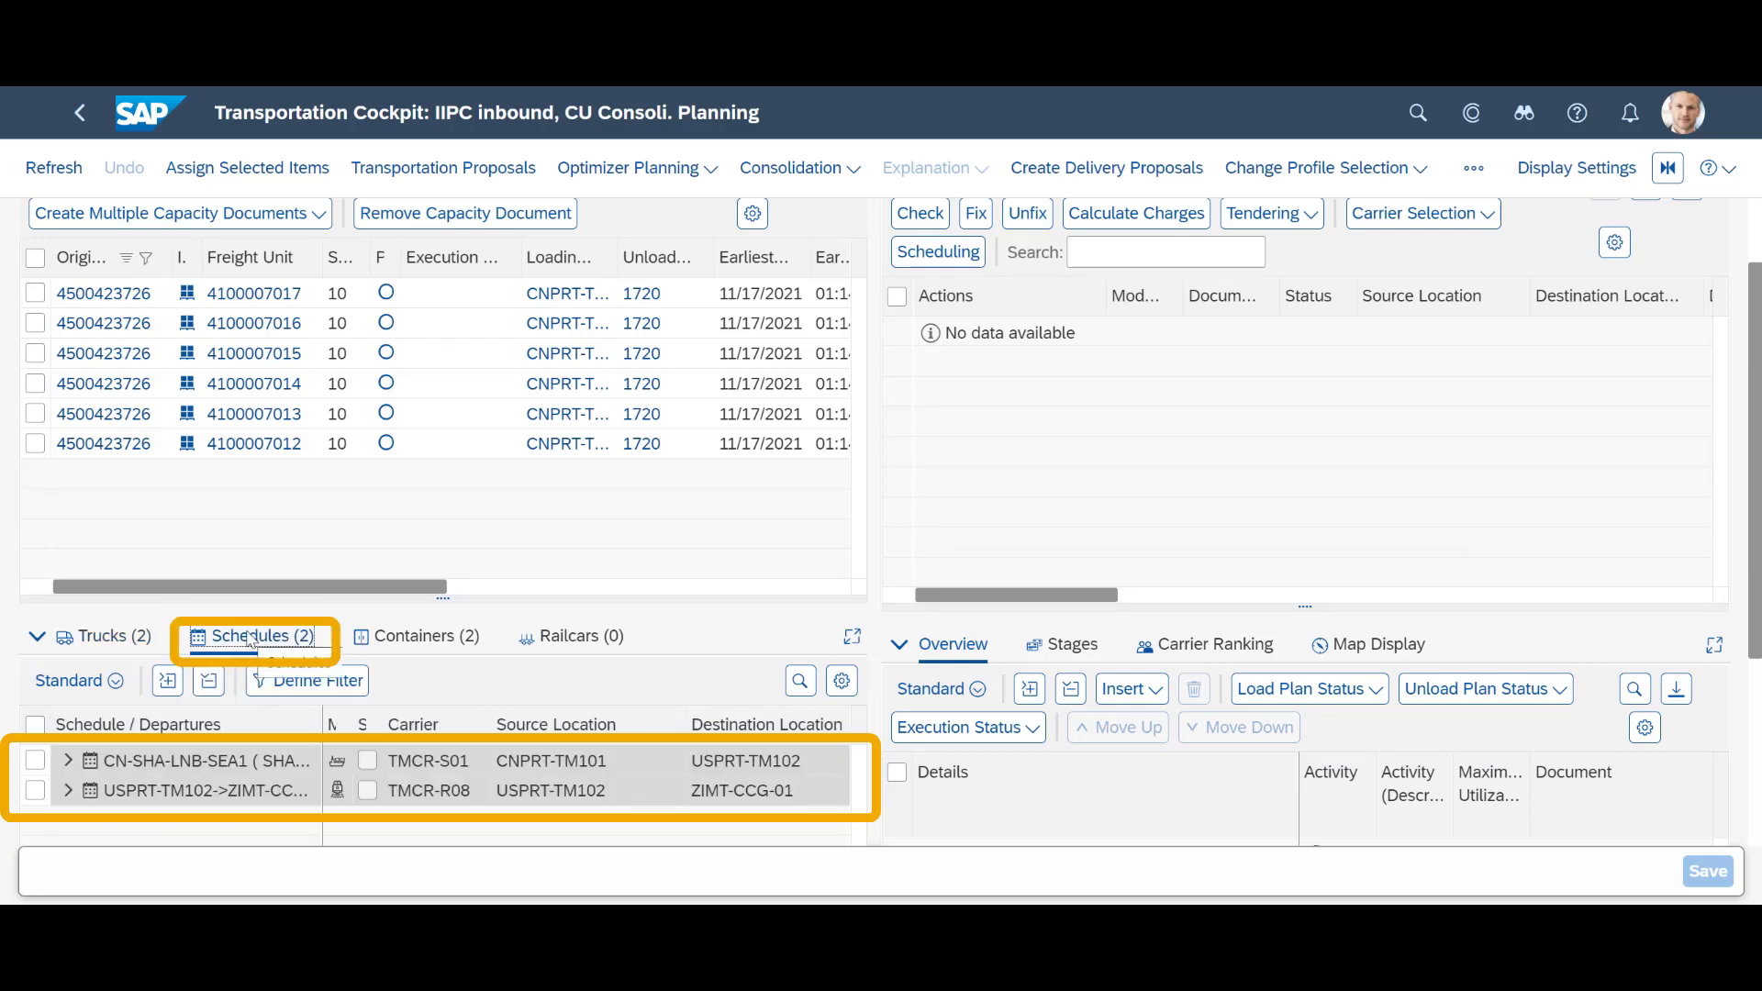
click(409, 638)
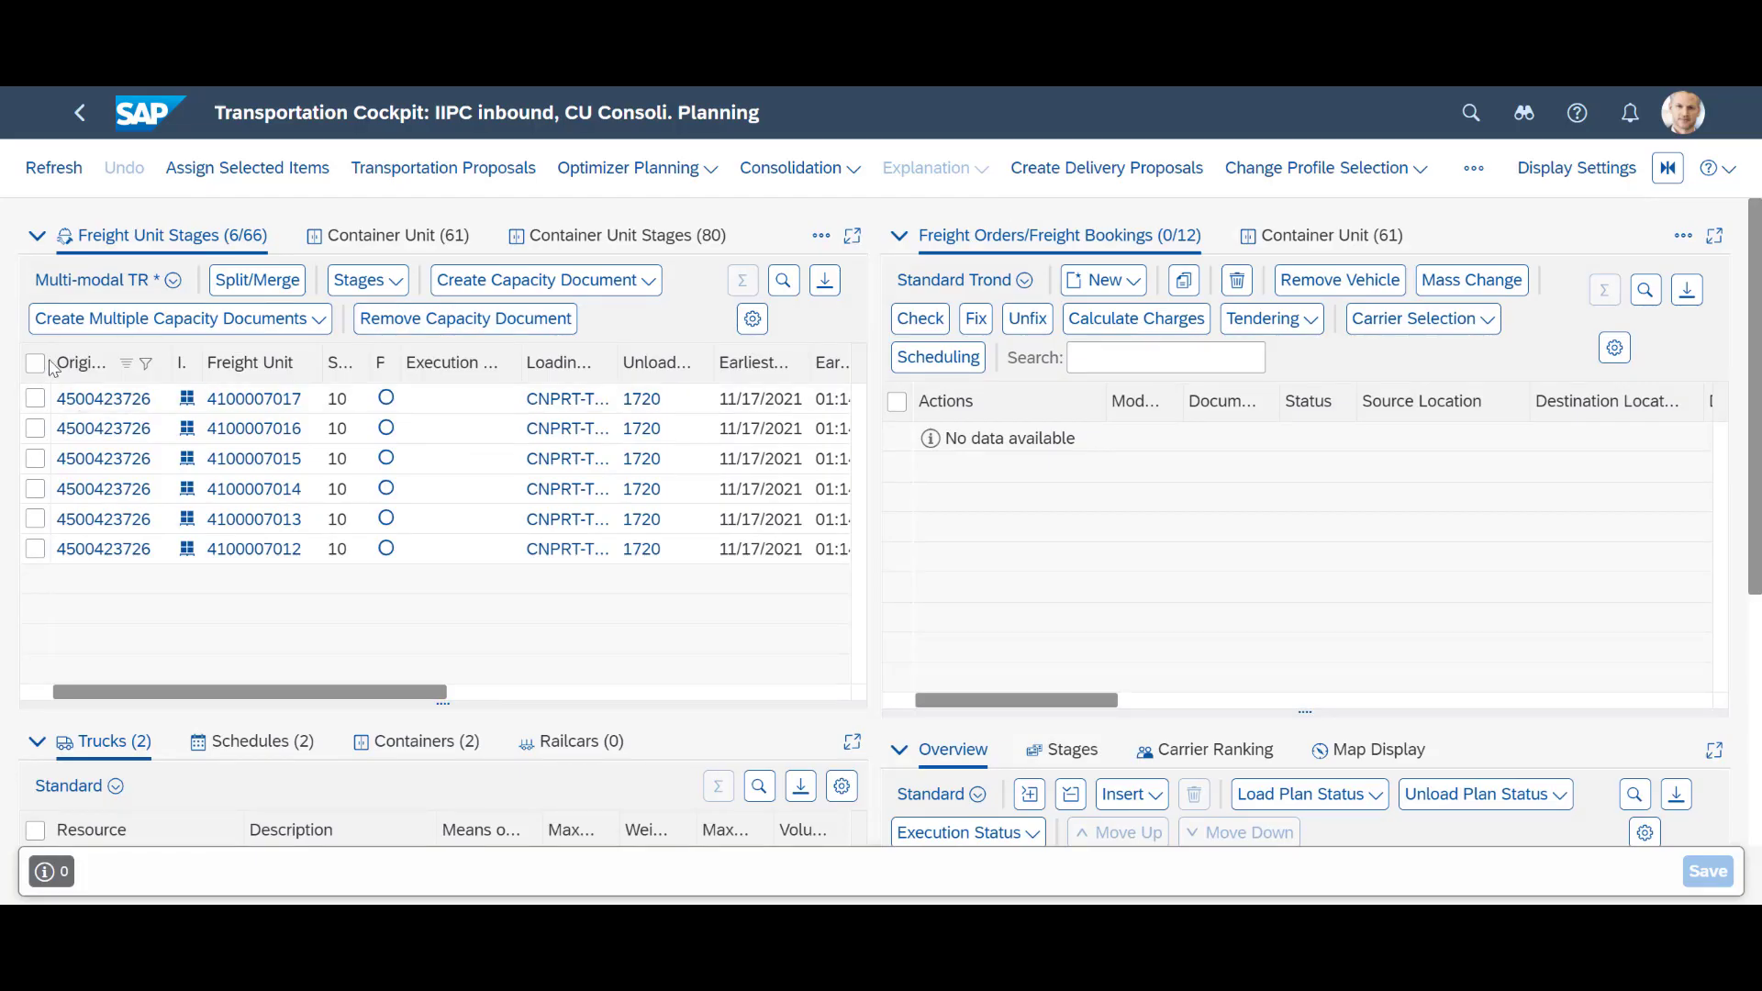
click(34, 363)
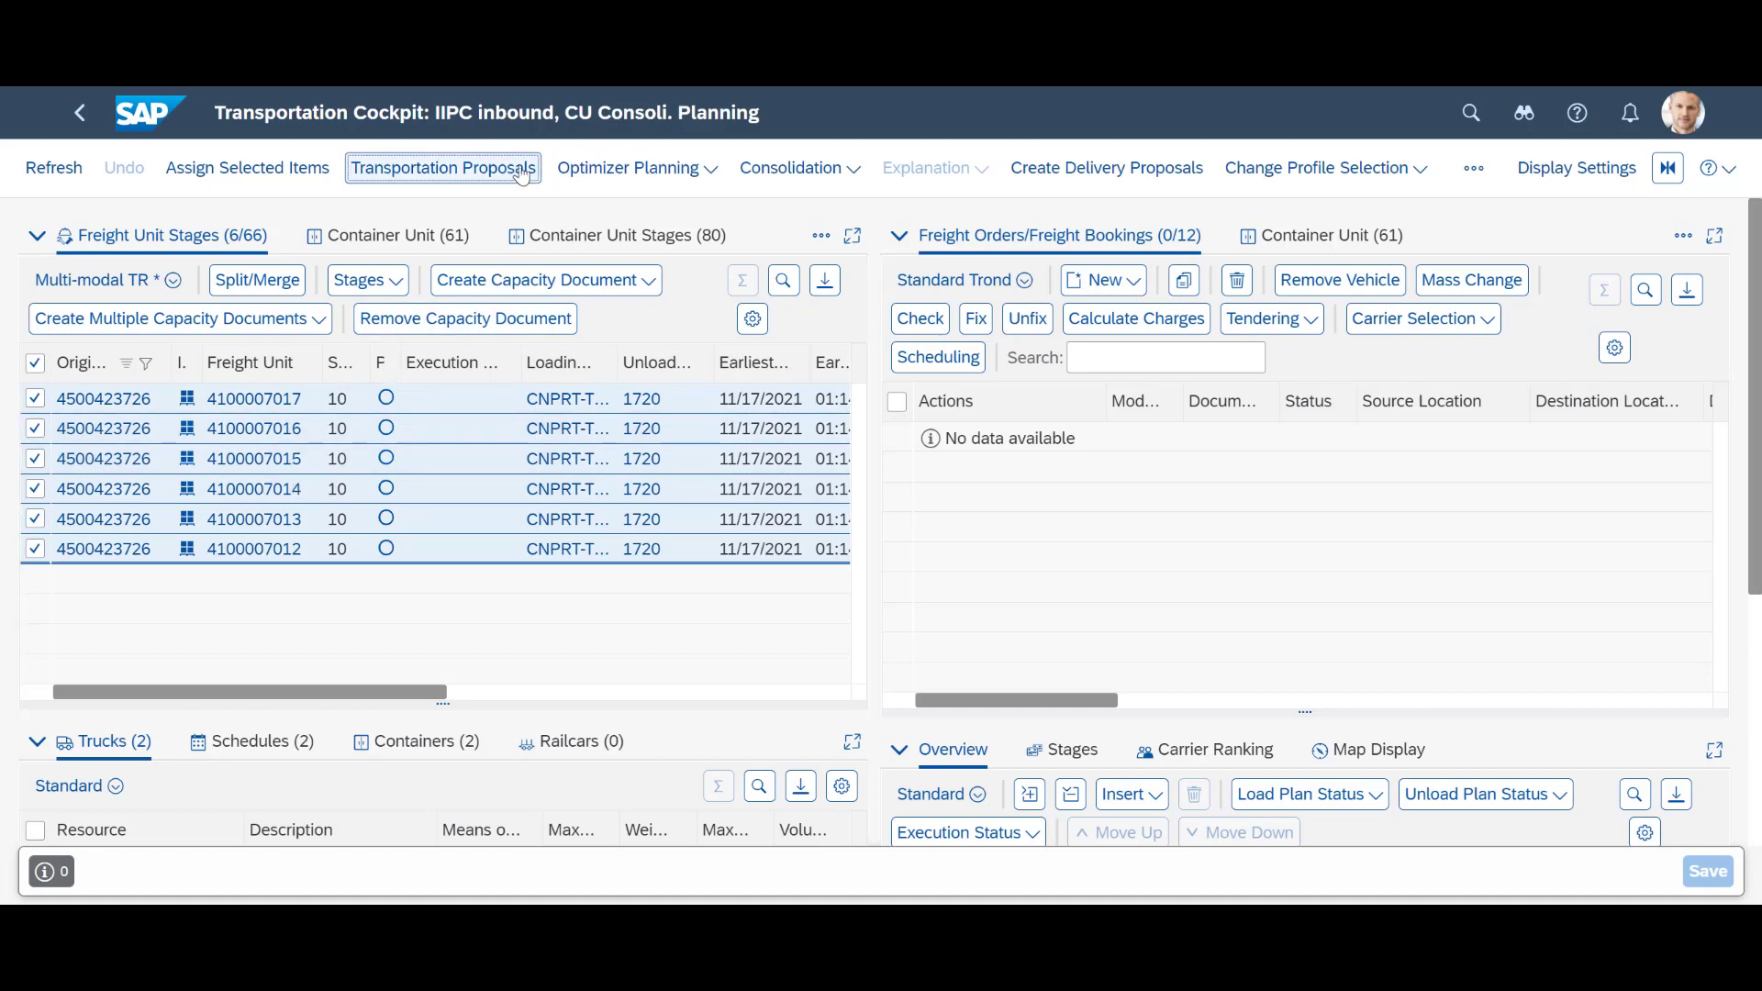
Generate transportation proposals for the selected freight units, leaving only Proposal 1 expanded.
click(520, 172)
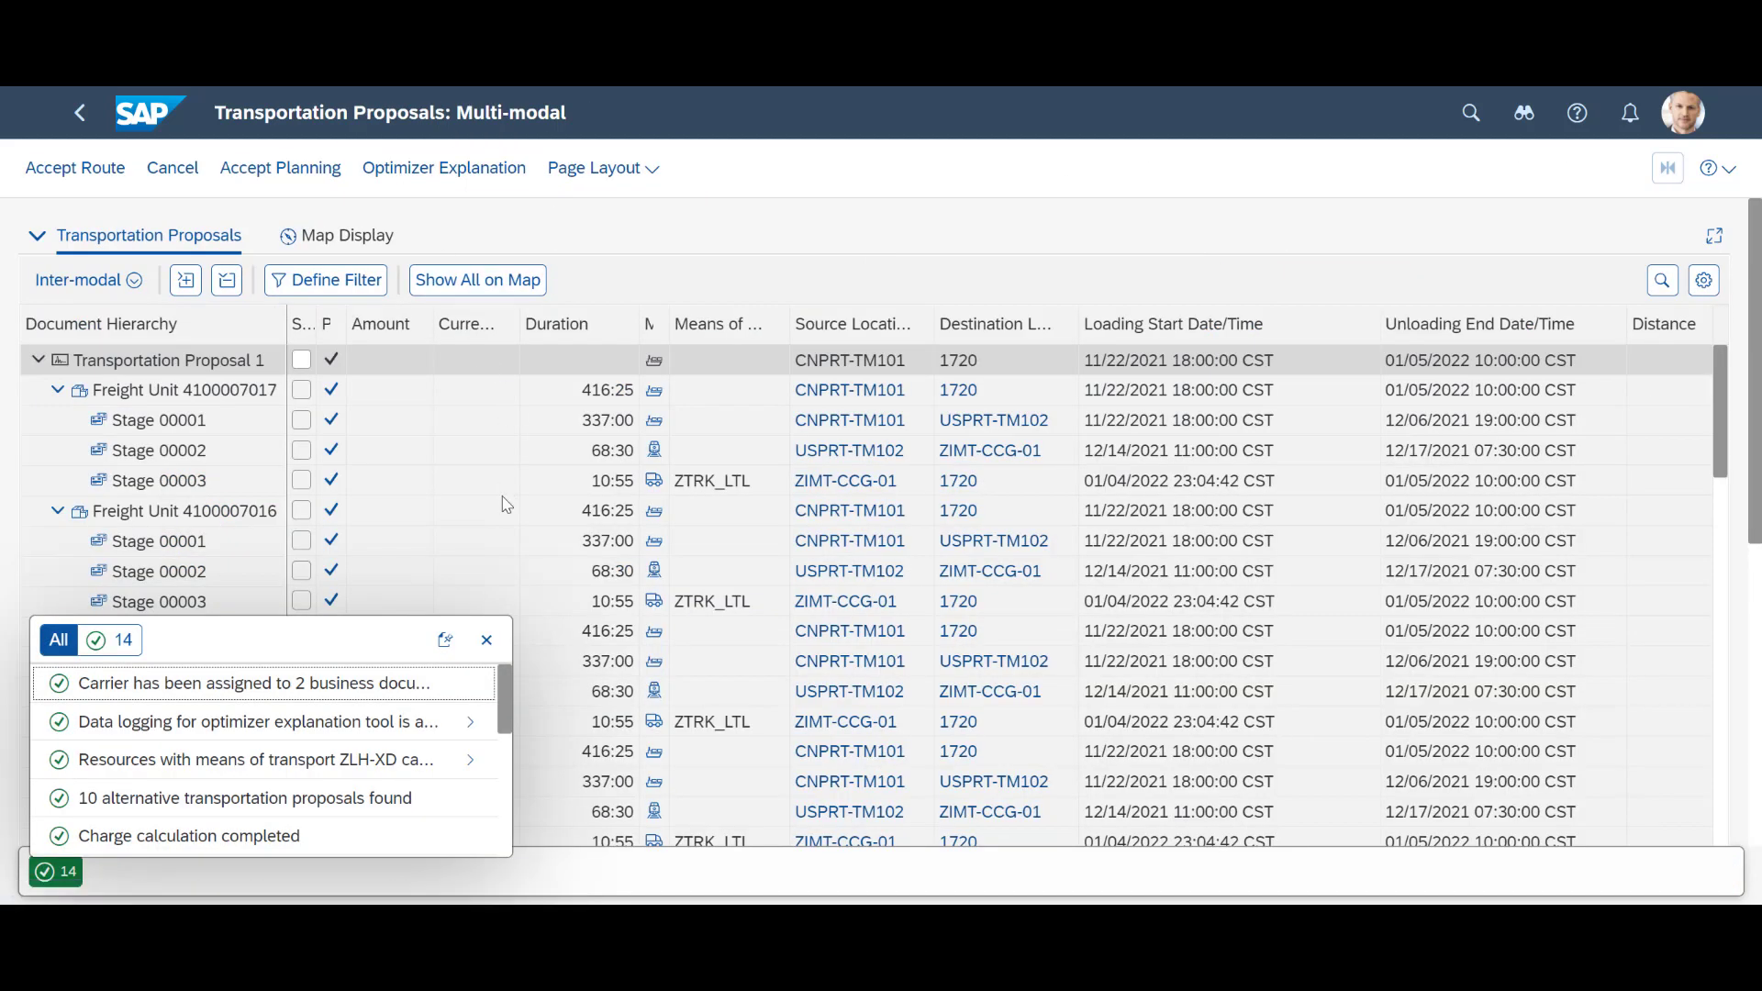
click(487, 640)
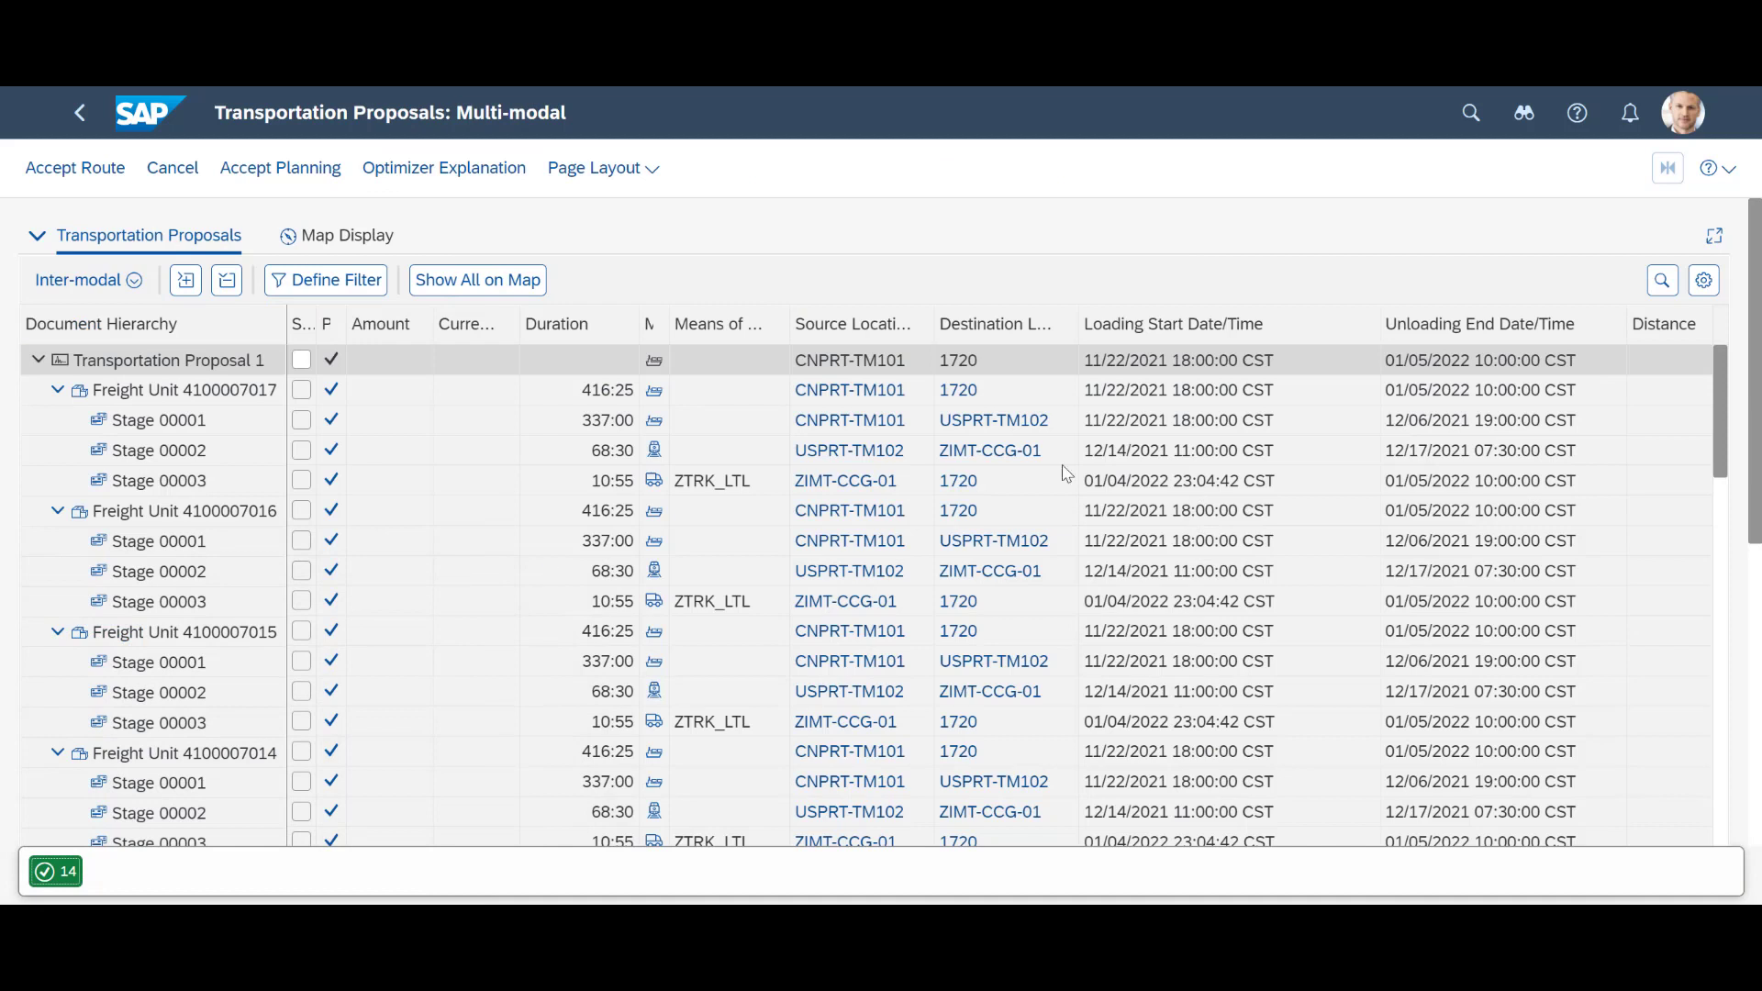
click(38, 359)
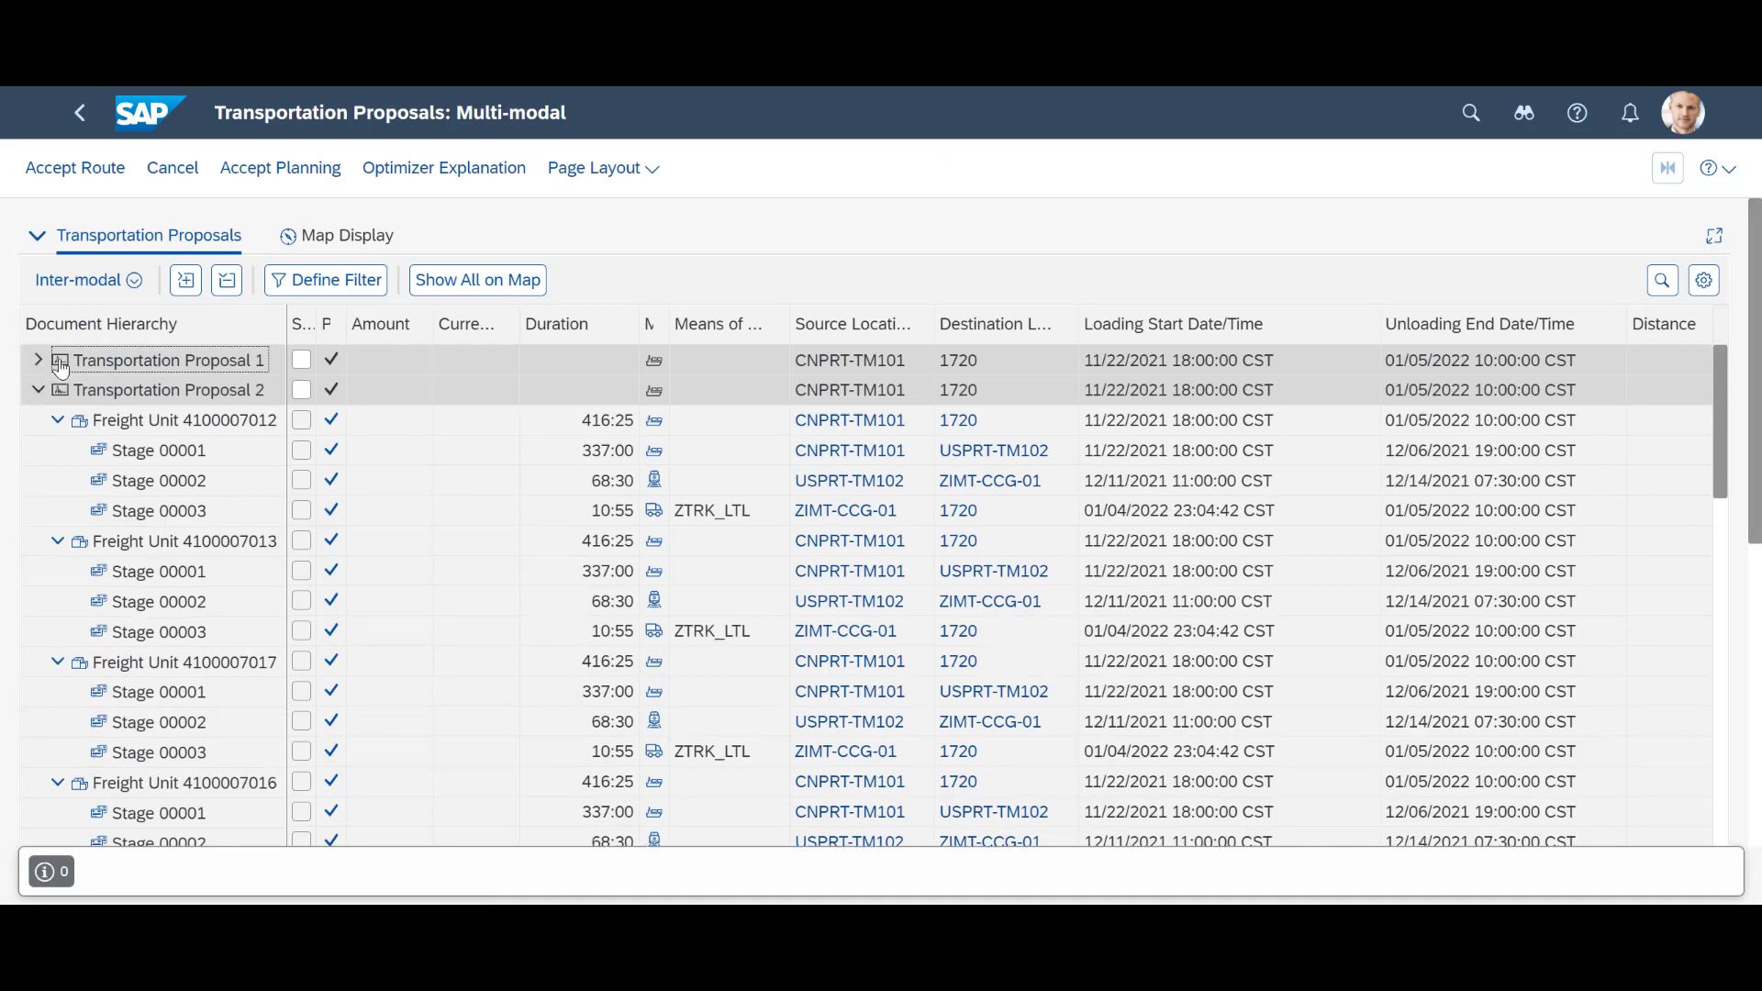
click(39, 390)
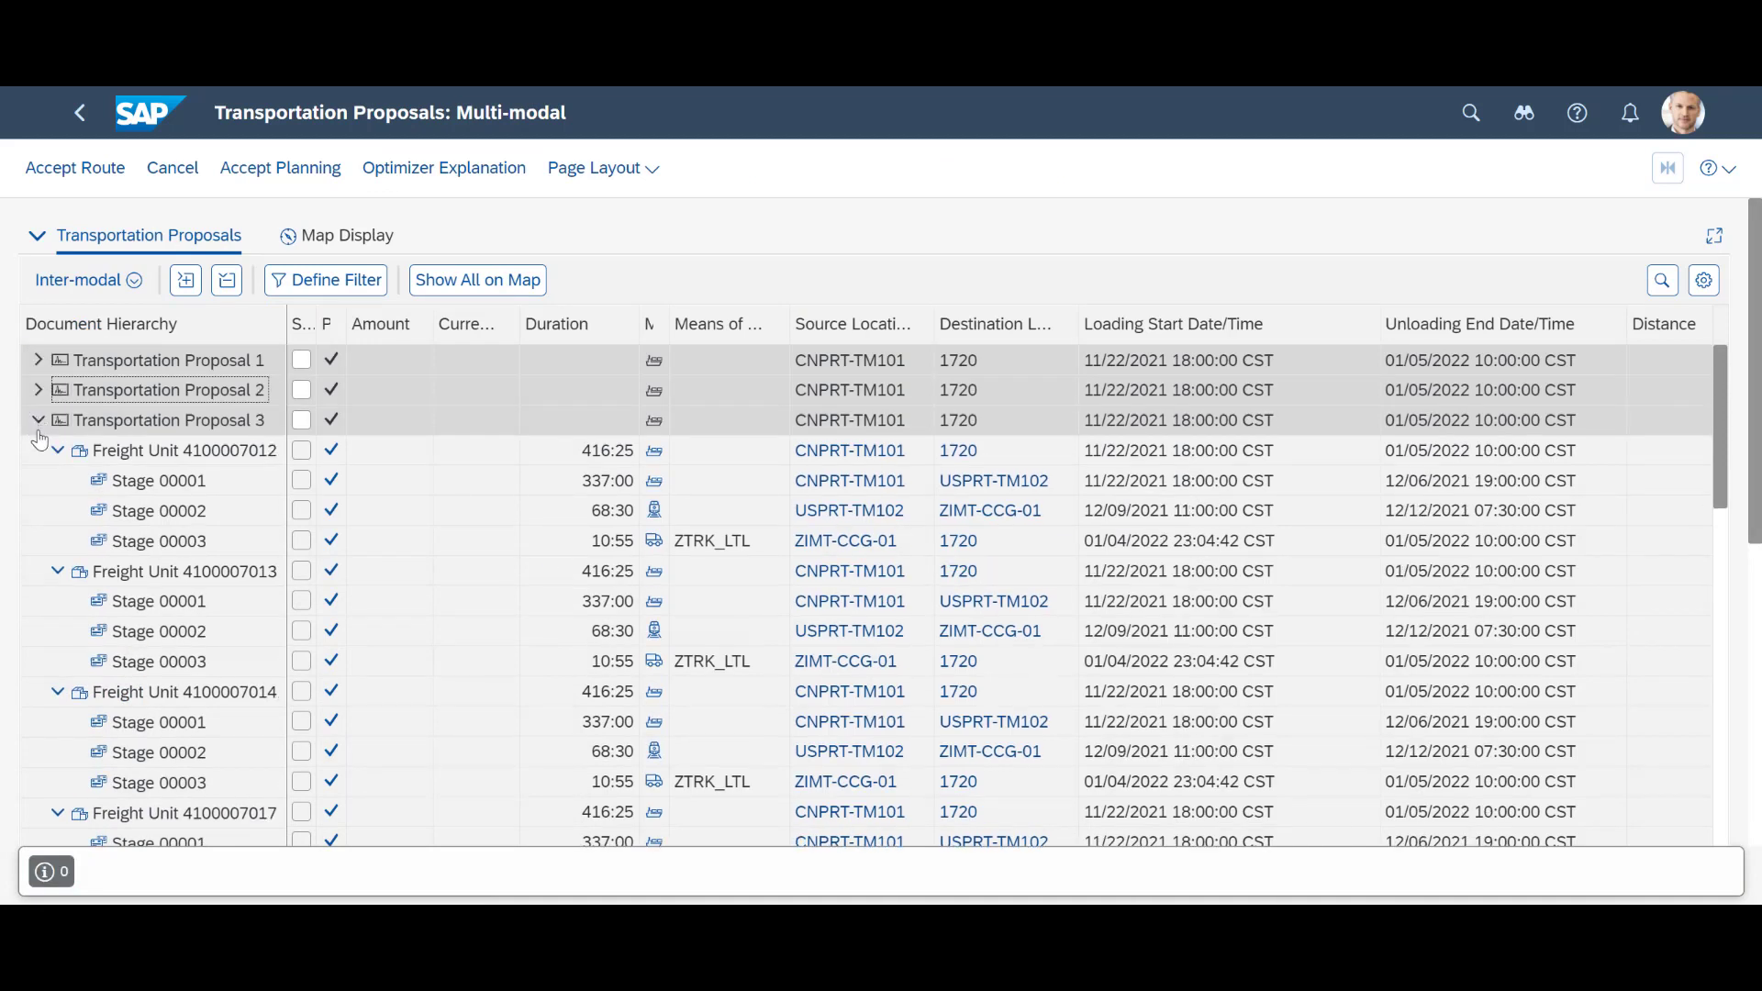
click(39, 422)
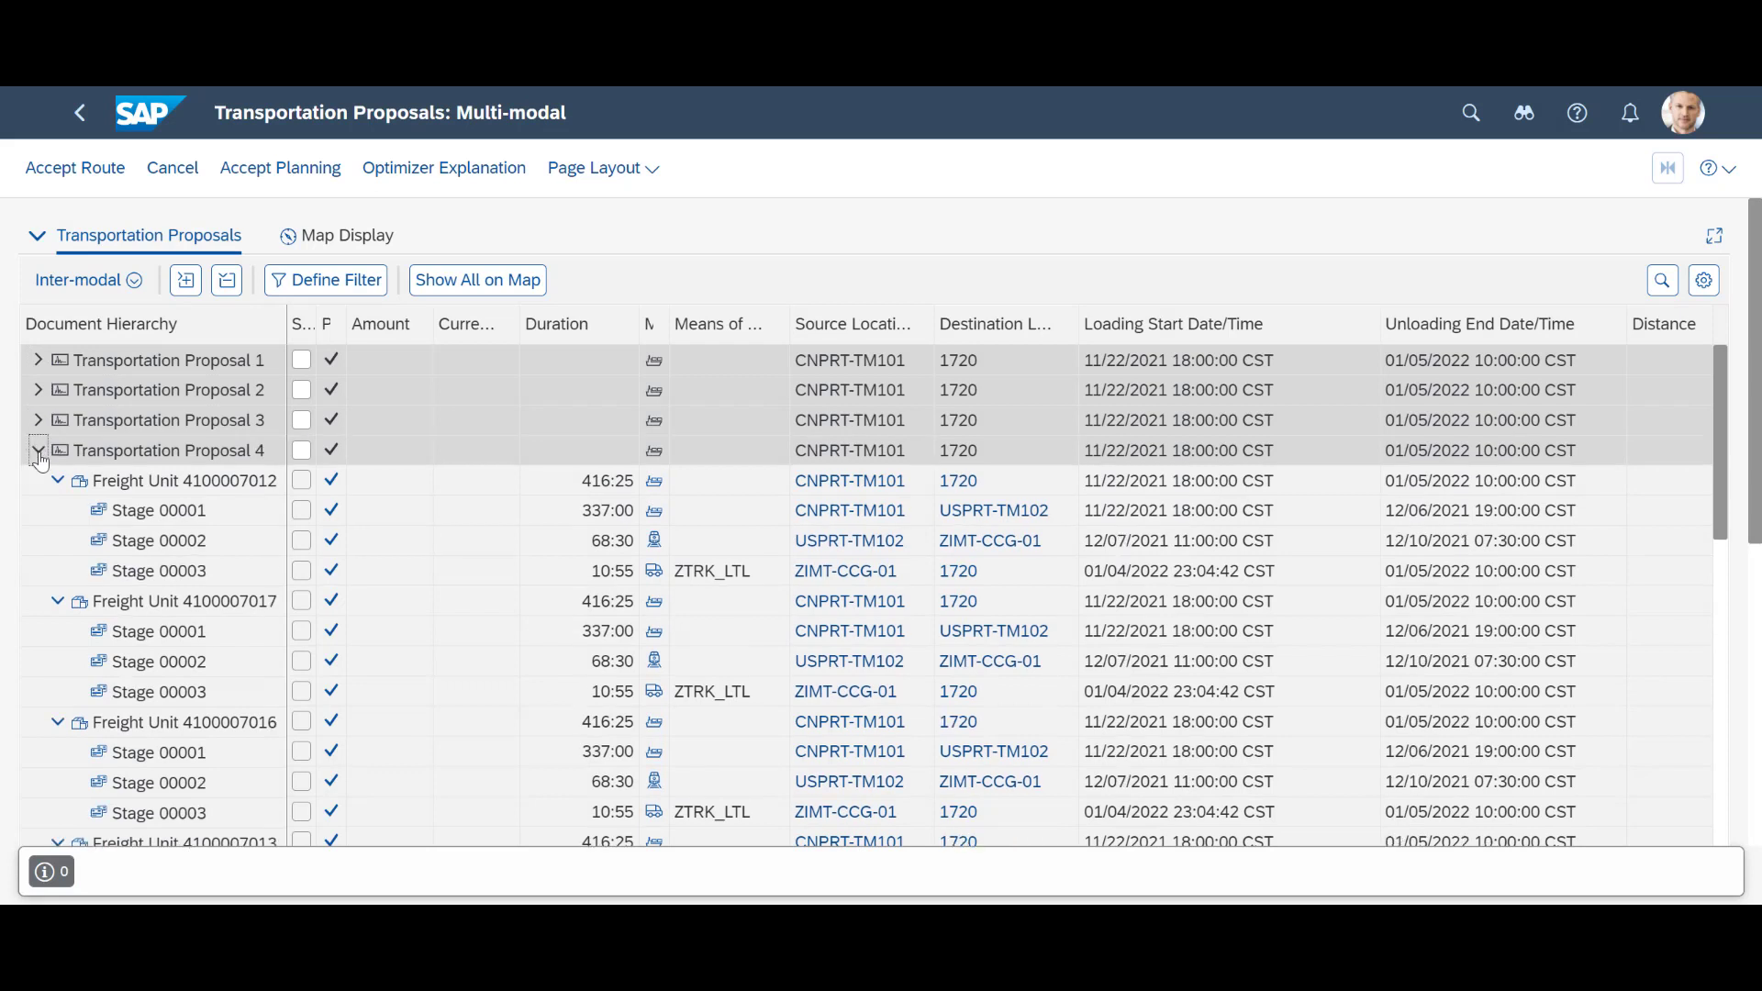
click(39, 451)
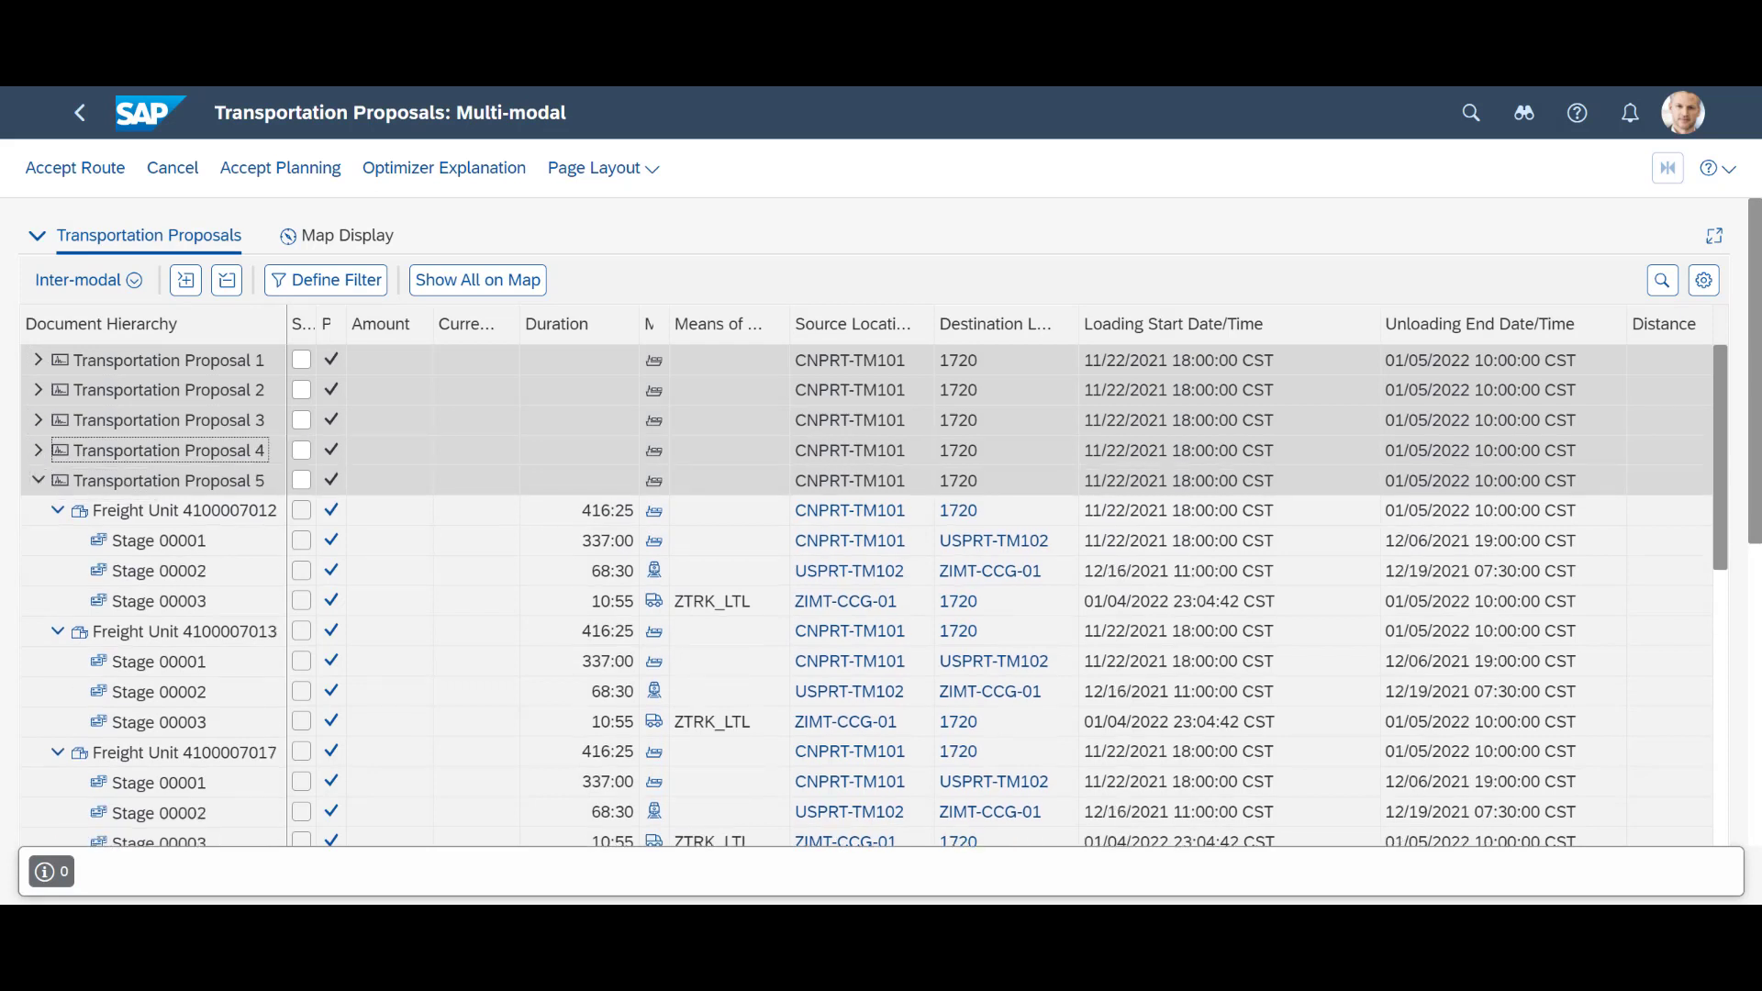
click(37, 365)
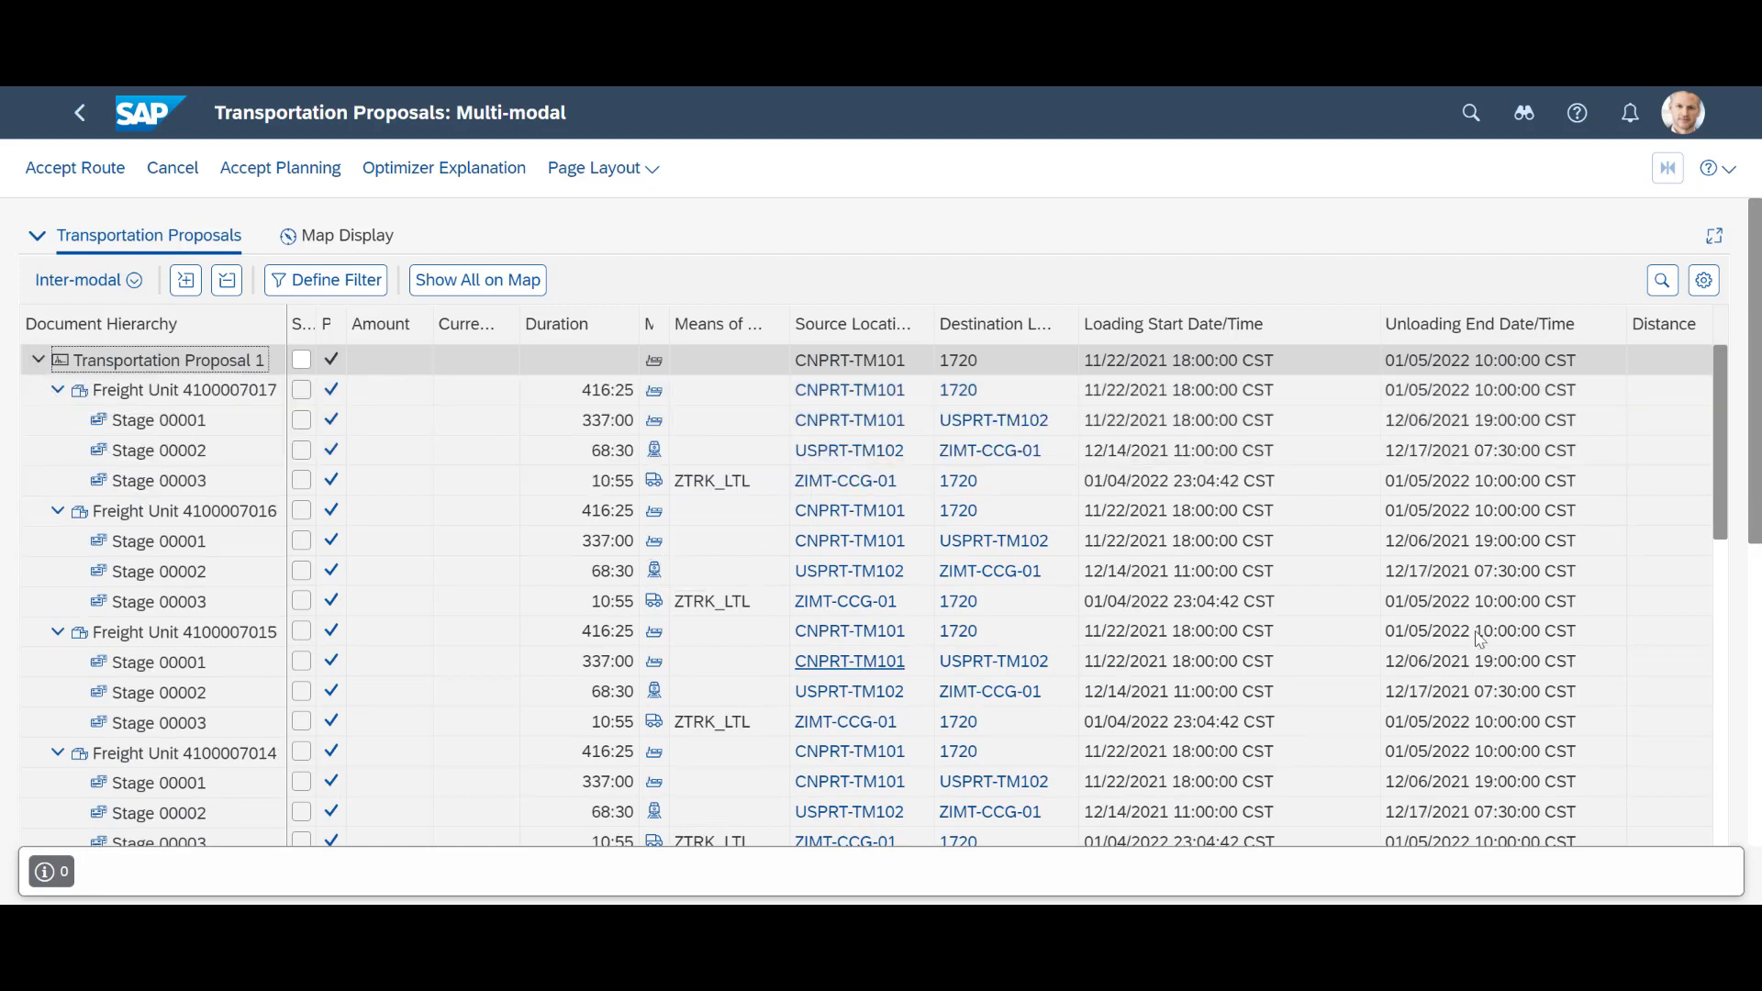
Inspect Proposal 1's three-stage route from CNPRT-TM101 via USPRT-TM102 and ZIMT-CCG-01 to 1720.
scroll(1615, 619, down, 6)
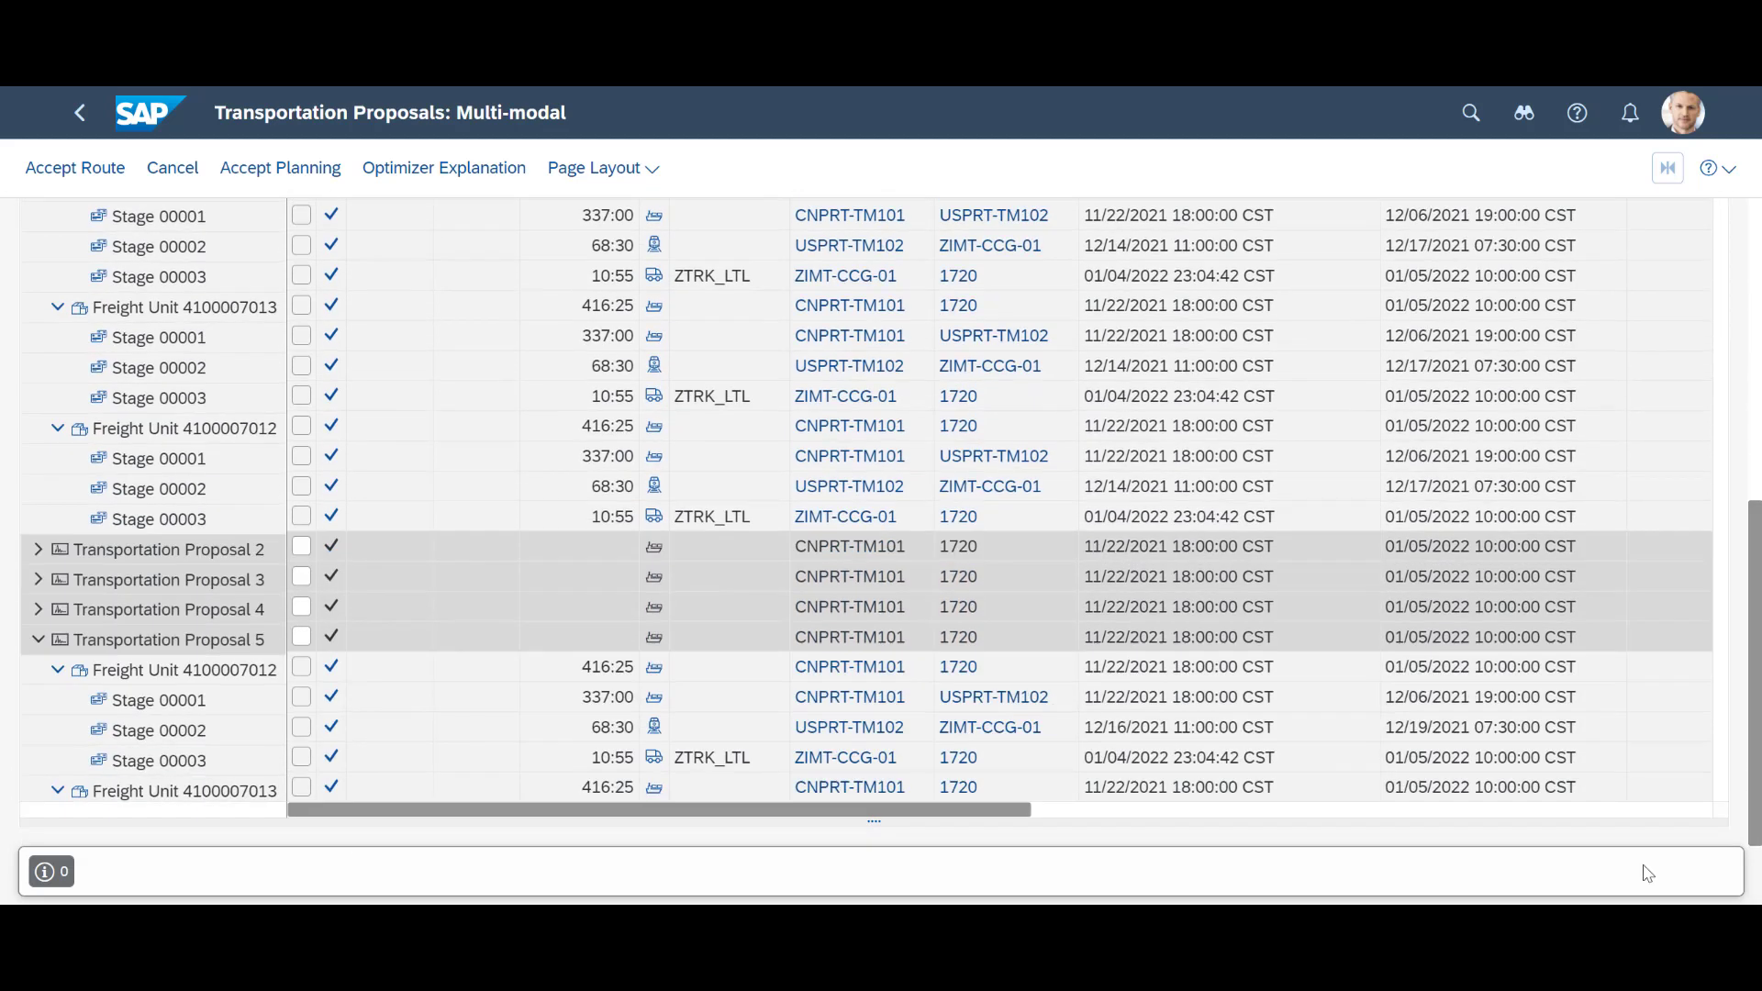
drag(1019, 811, 1693, 807)
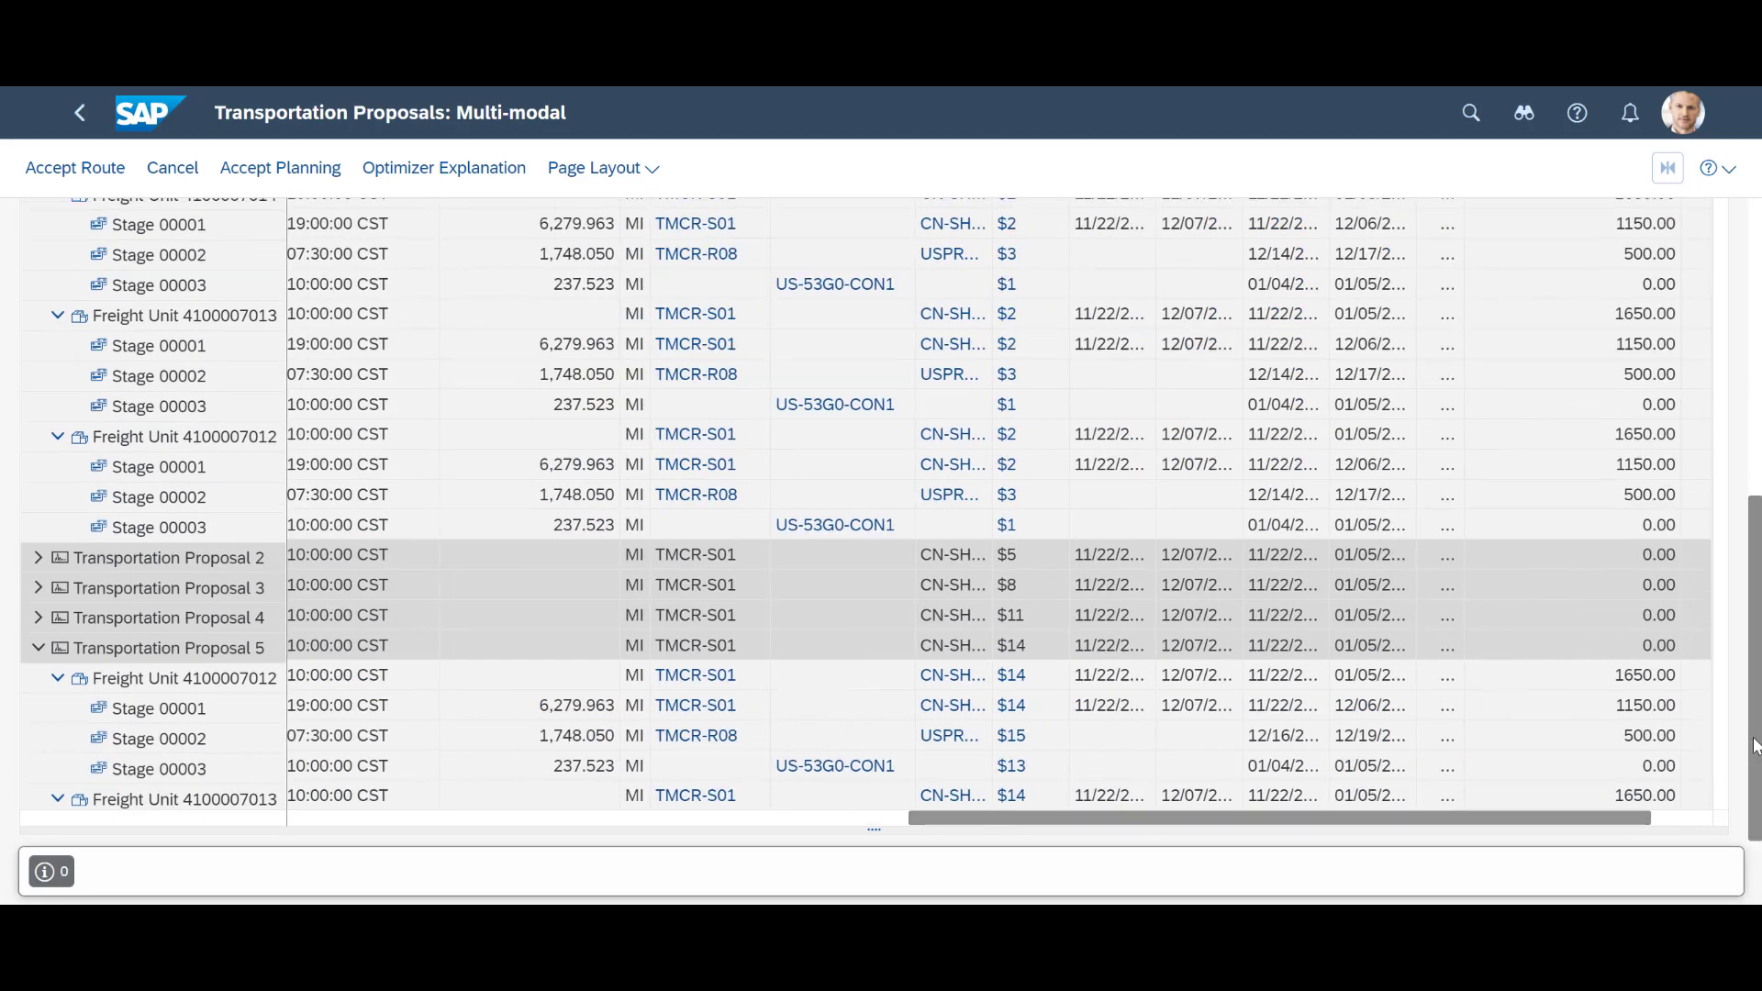
drag(1755, 745, 1748, 431)
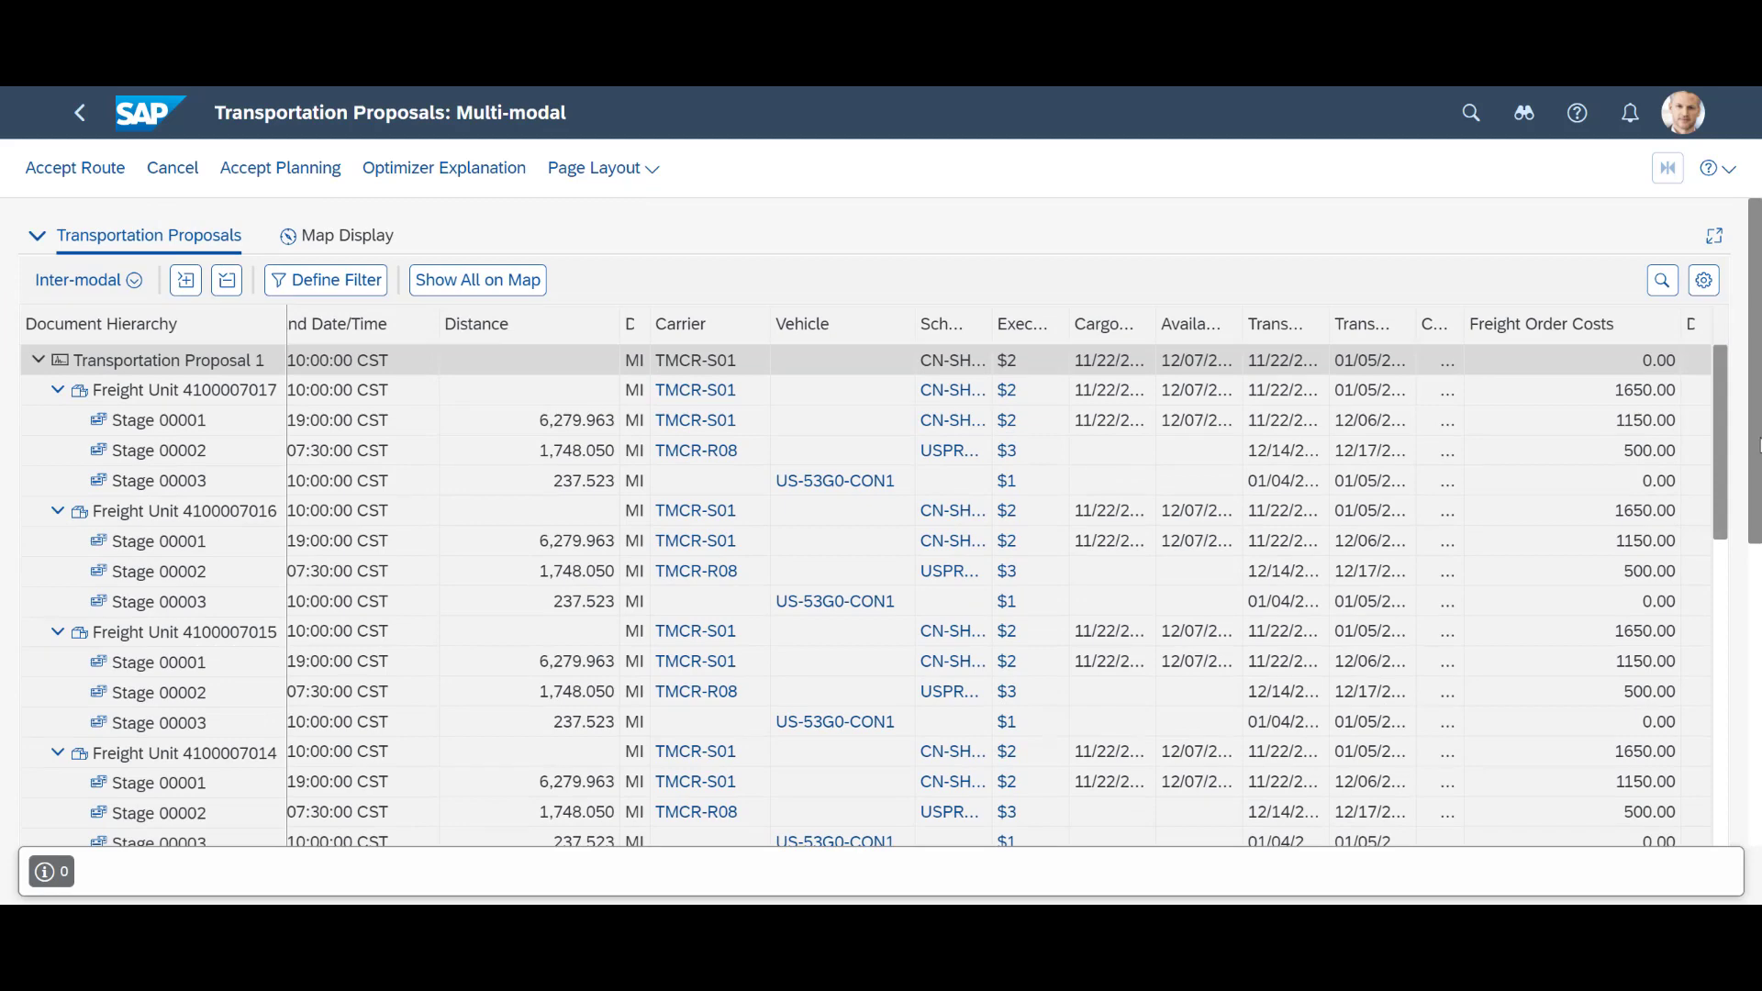
drag(1757, 446, 1663, 791)
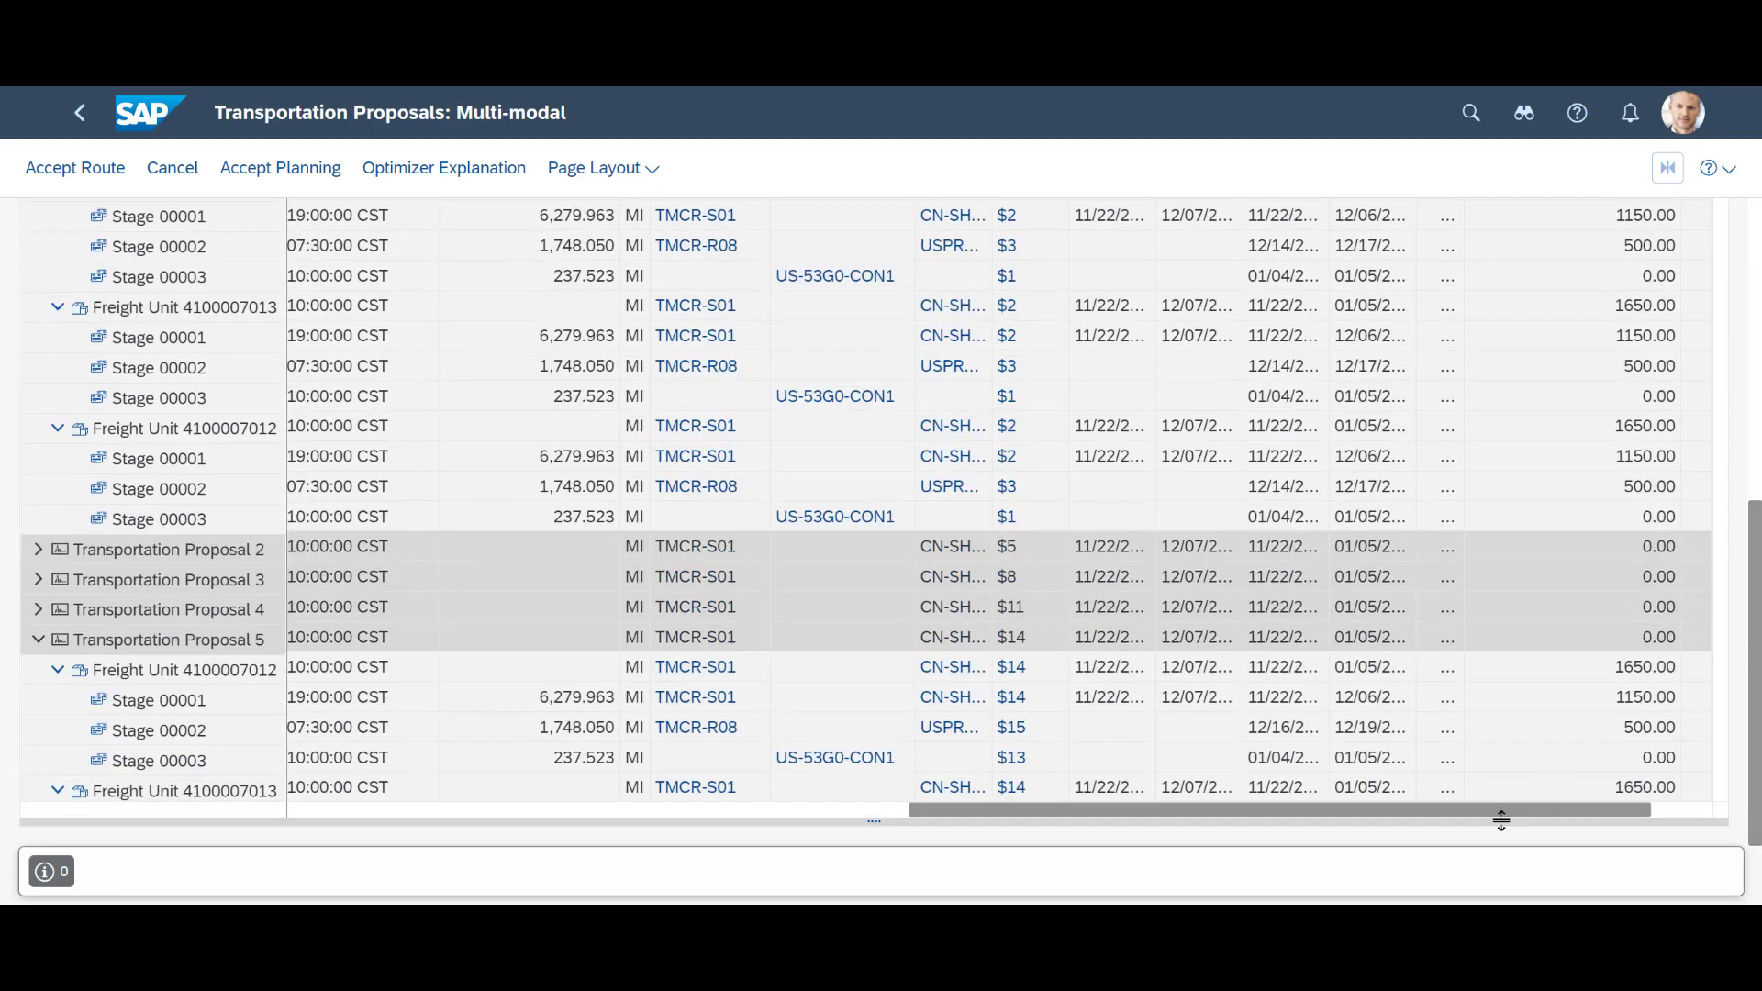
drag(1514, 811, 171, 813)
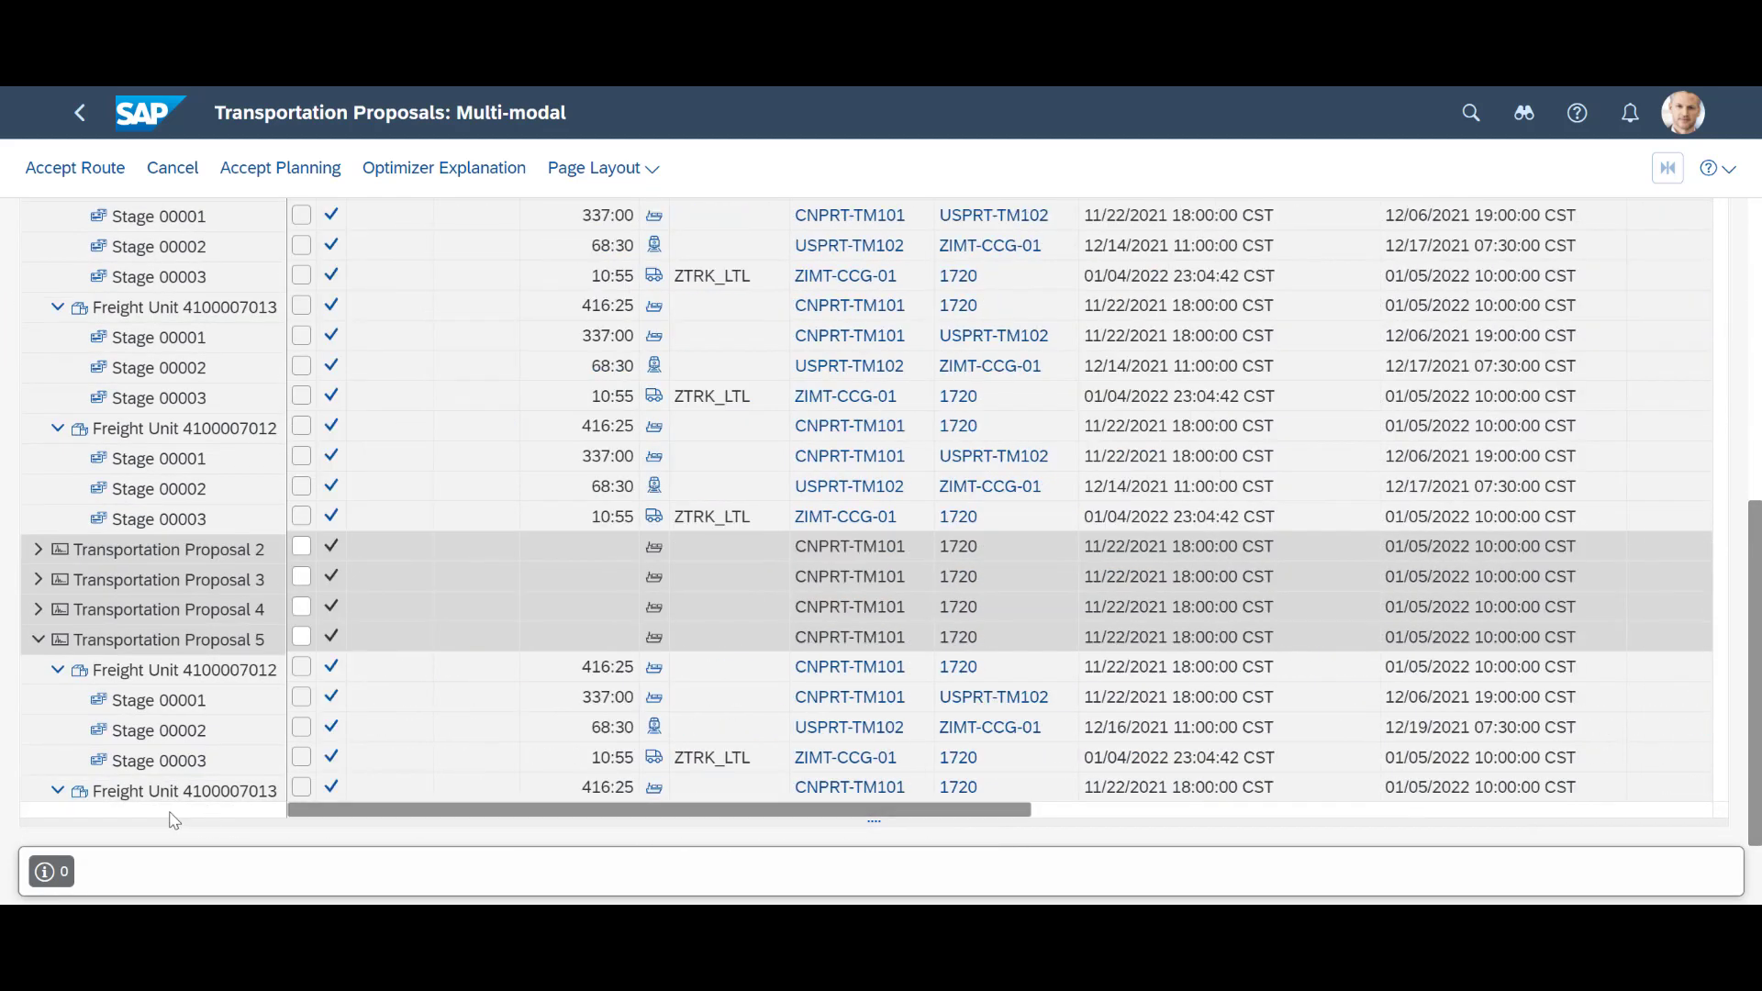
scroll(384, 459, up, 10)
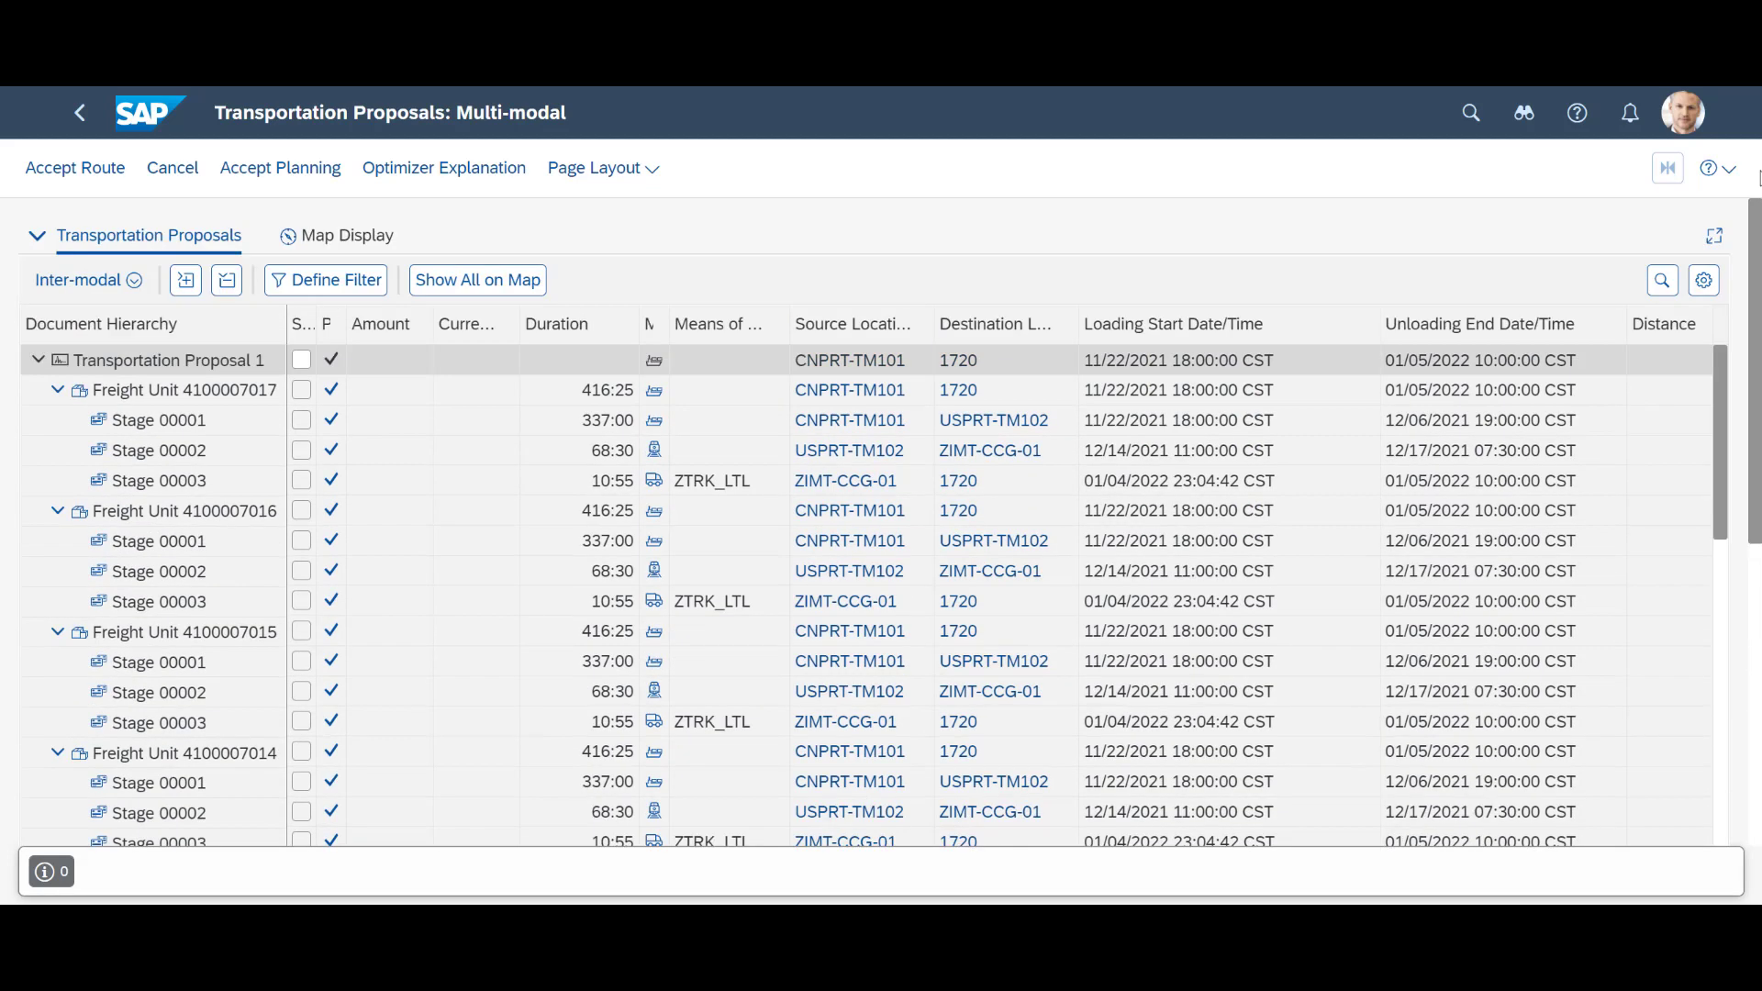
Select Transportation Proposal 1, accept its three-stage multi-modal route, and save the cockpit.
click(301, 359)
click(75, 173)
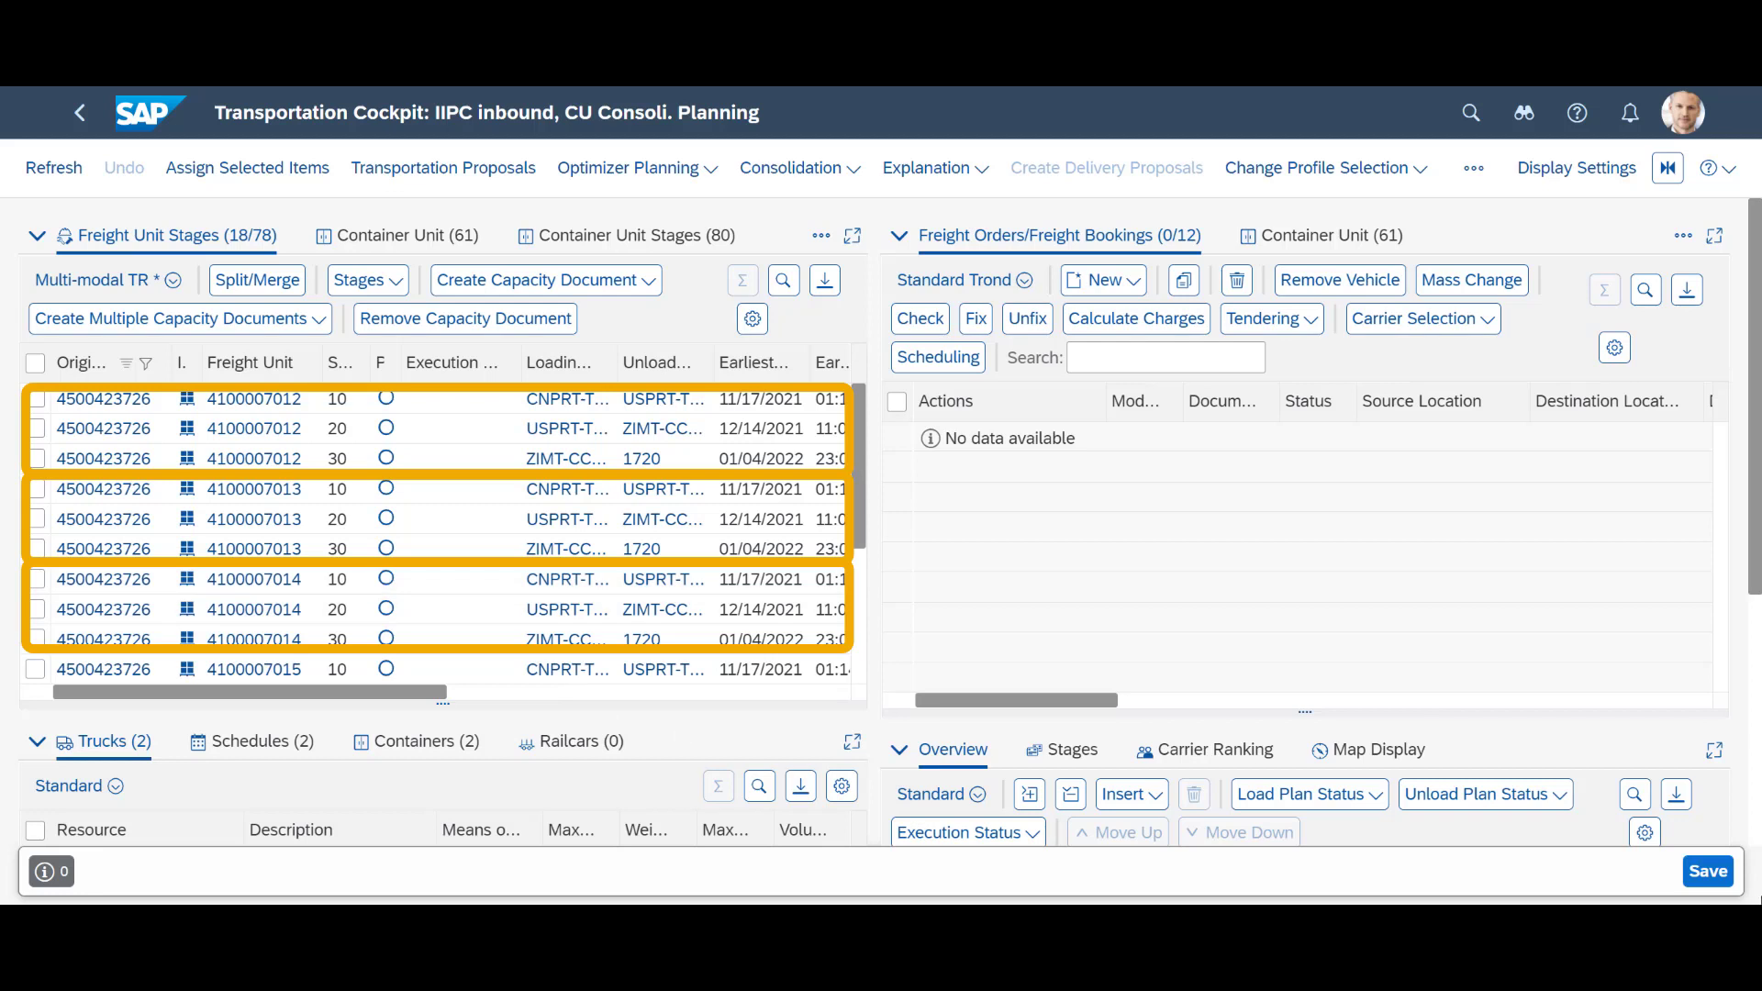
click(1707, 884)
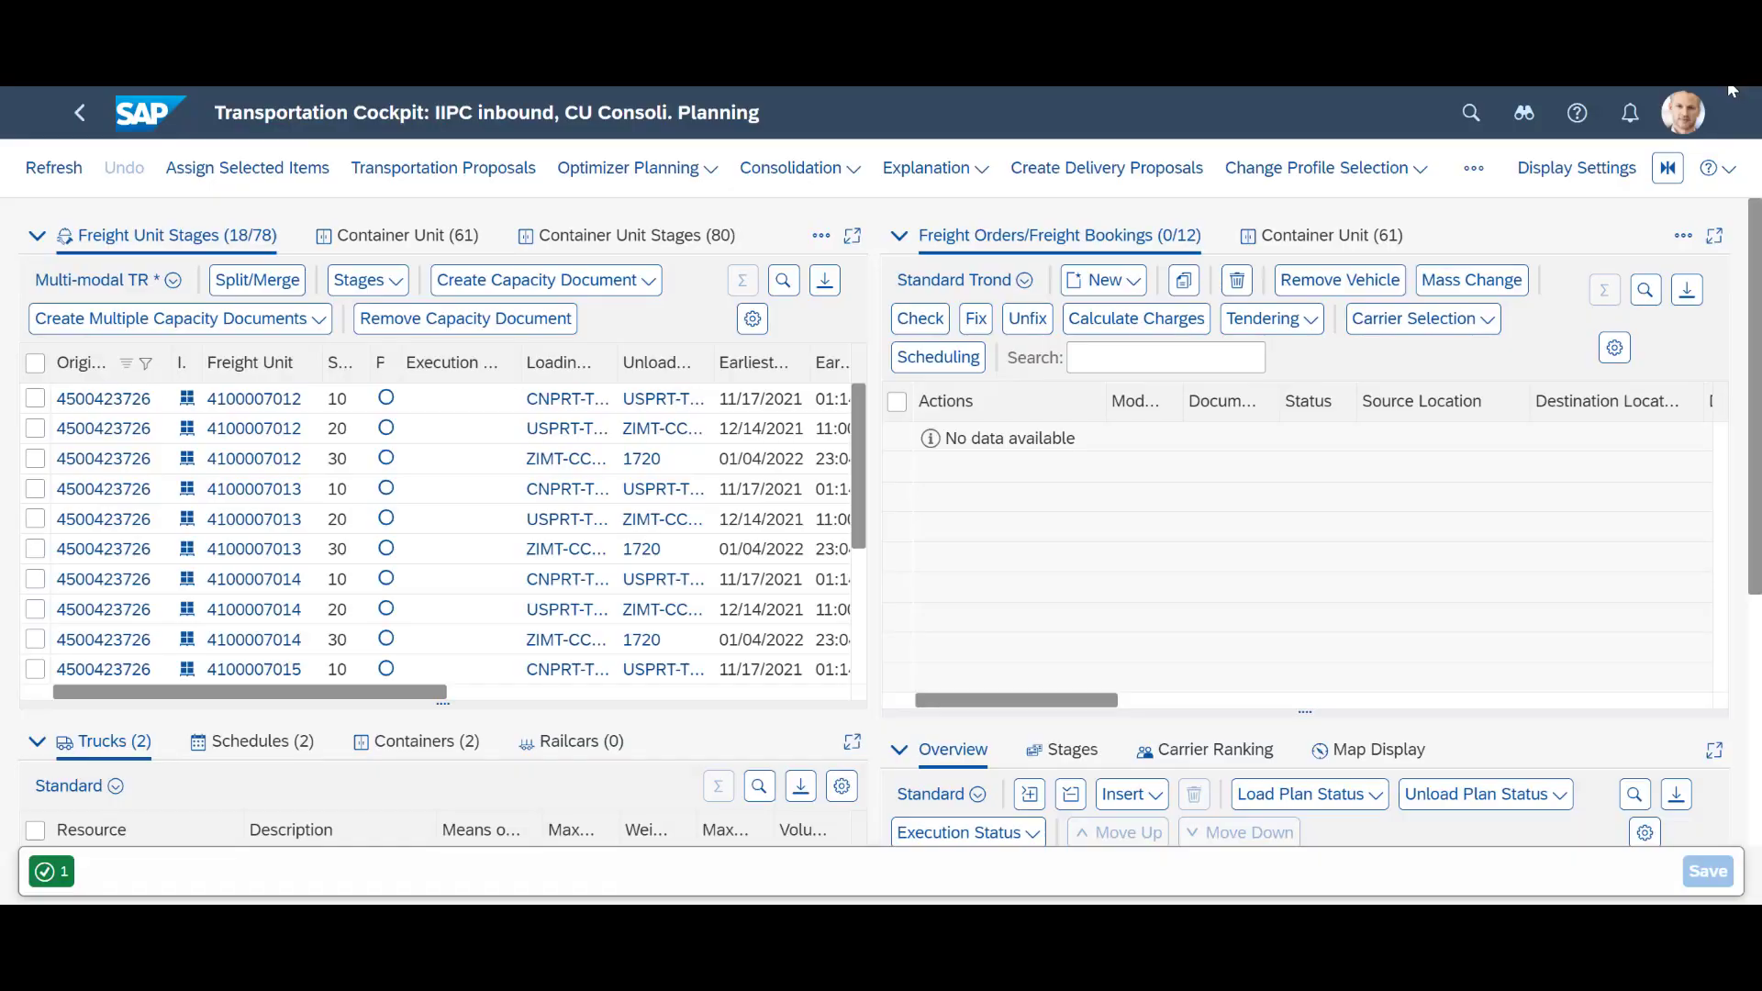
Filter the stage column to 10 and select all six stage-10 freight unit stages.
click(342, 364)
click(364, 689)
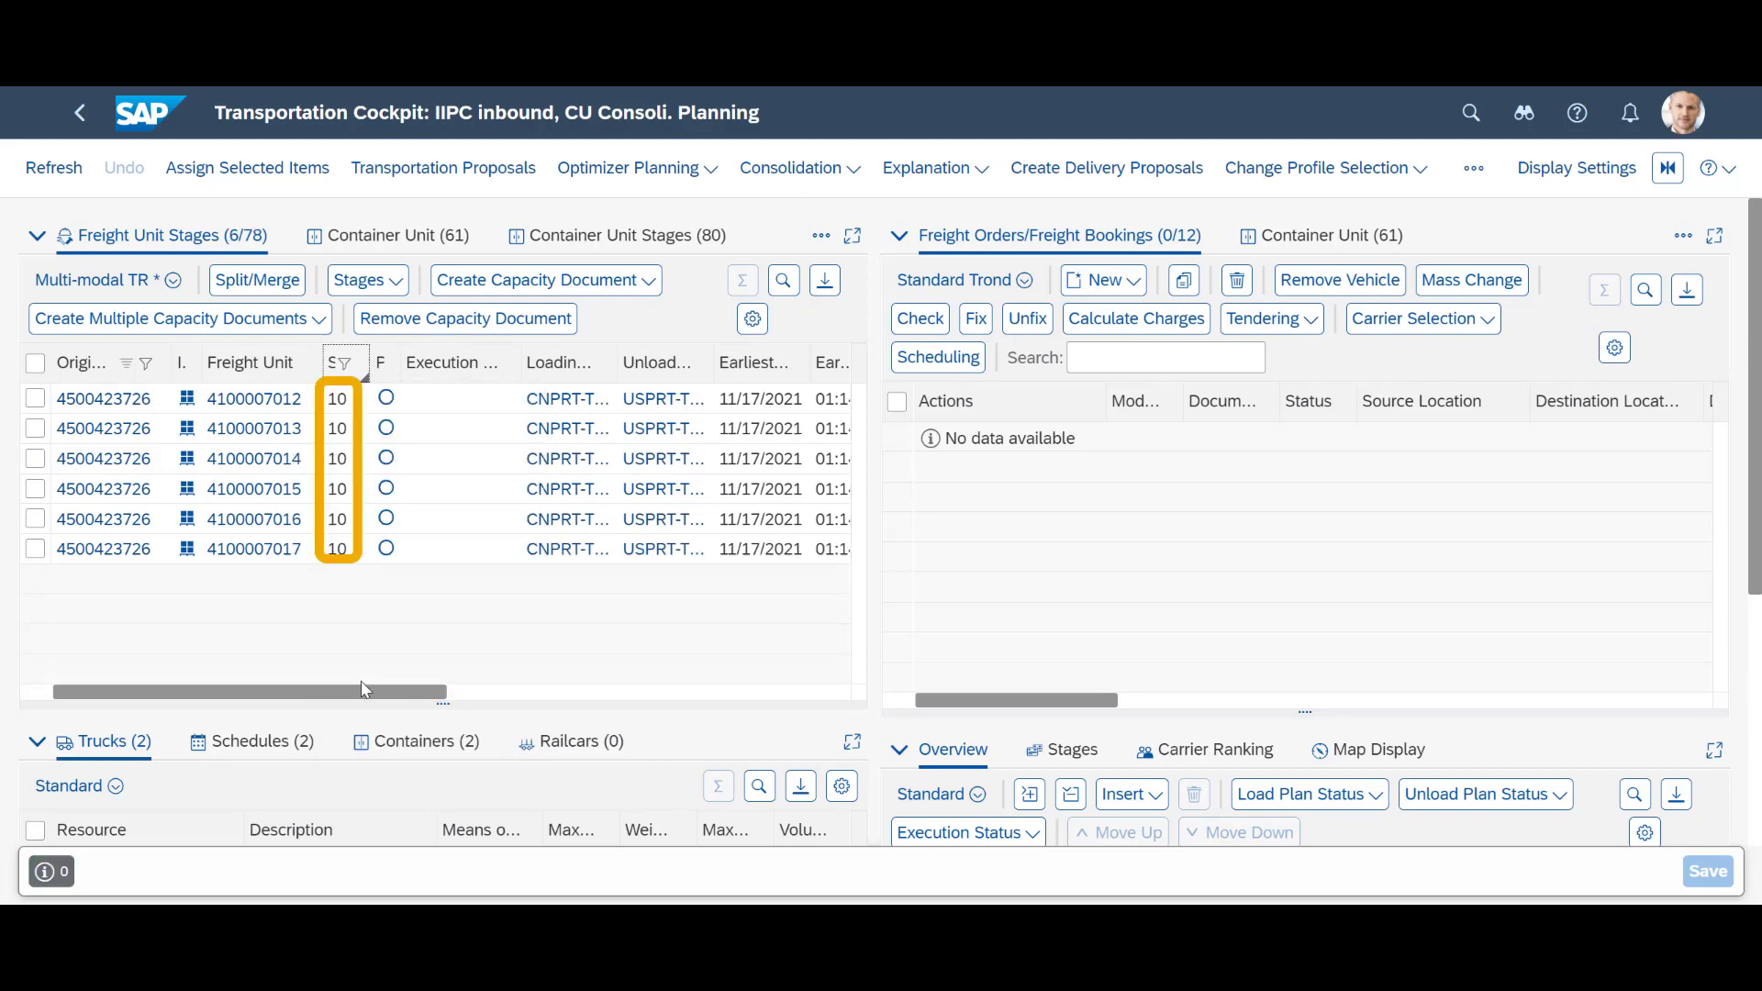
click(34, 365)
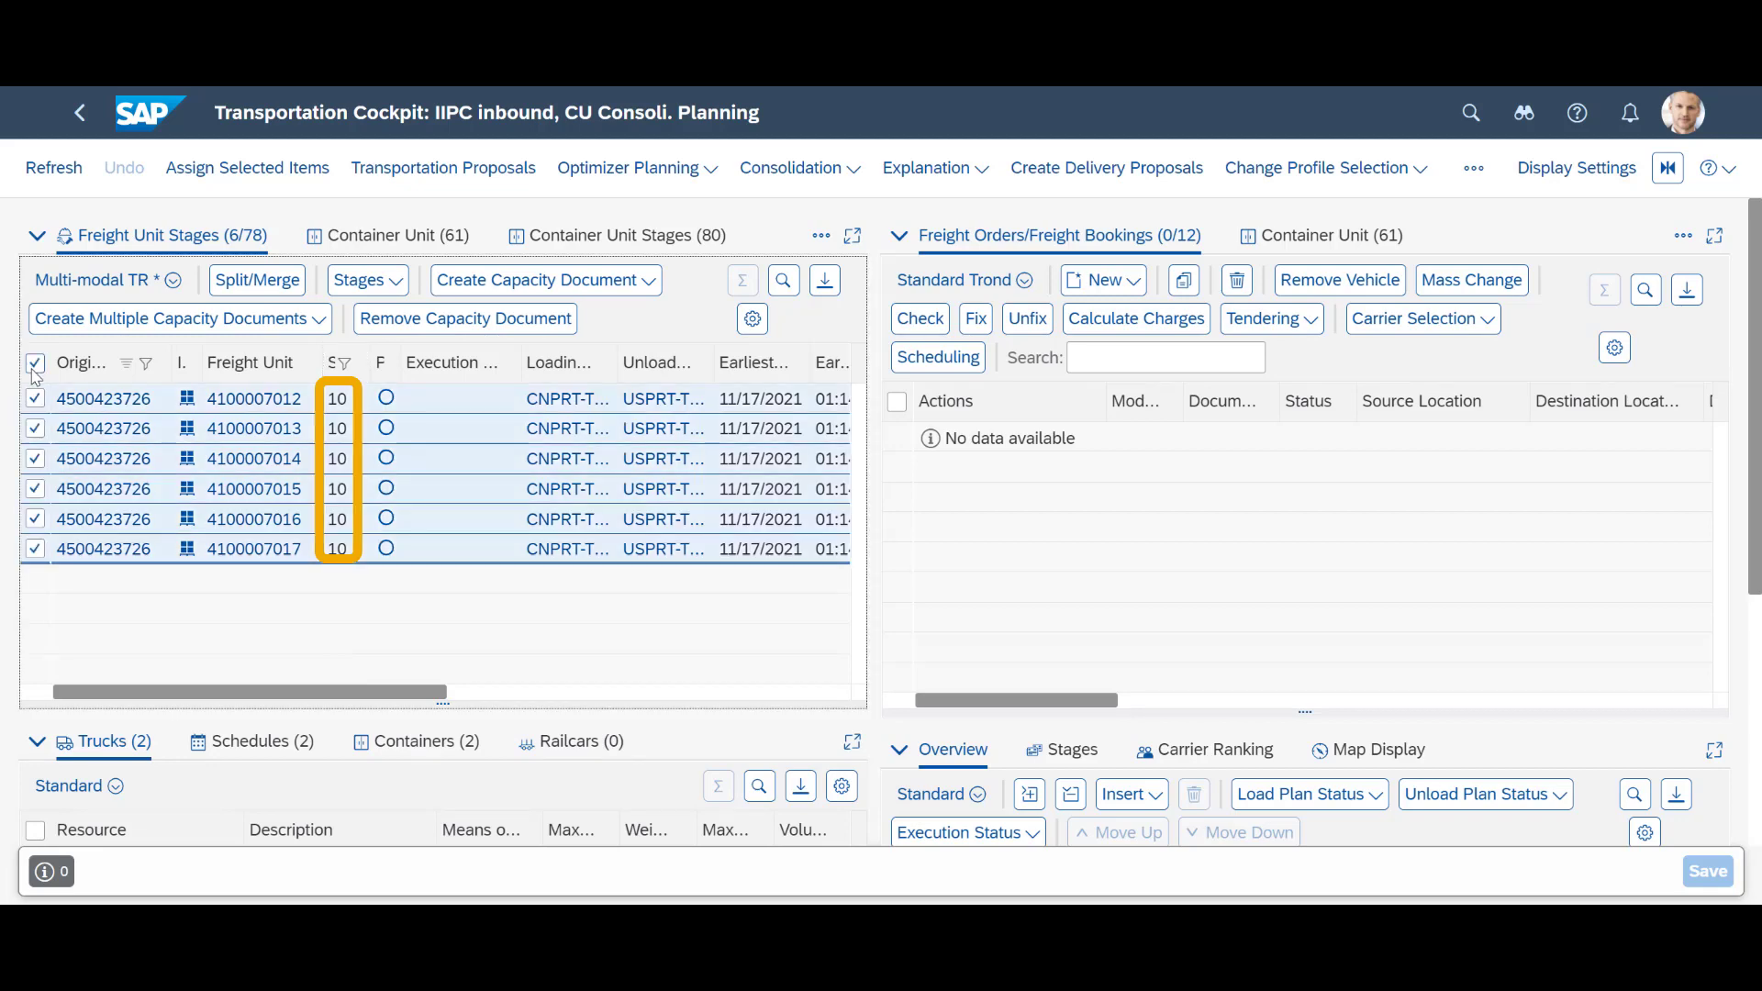
Choose the CN-42G0 container from the available container resources.
scroll(523, 694, down, 1)
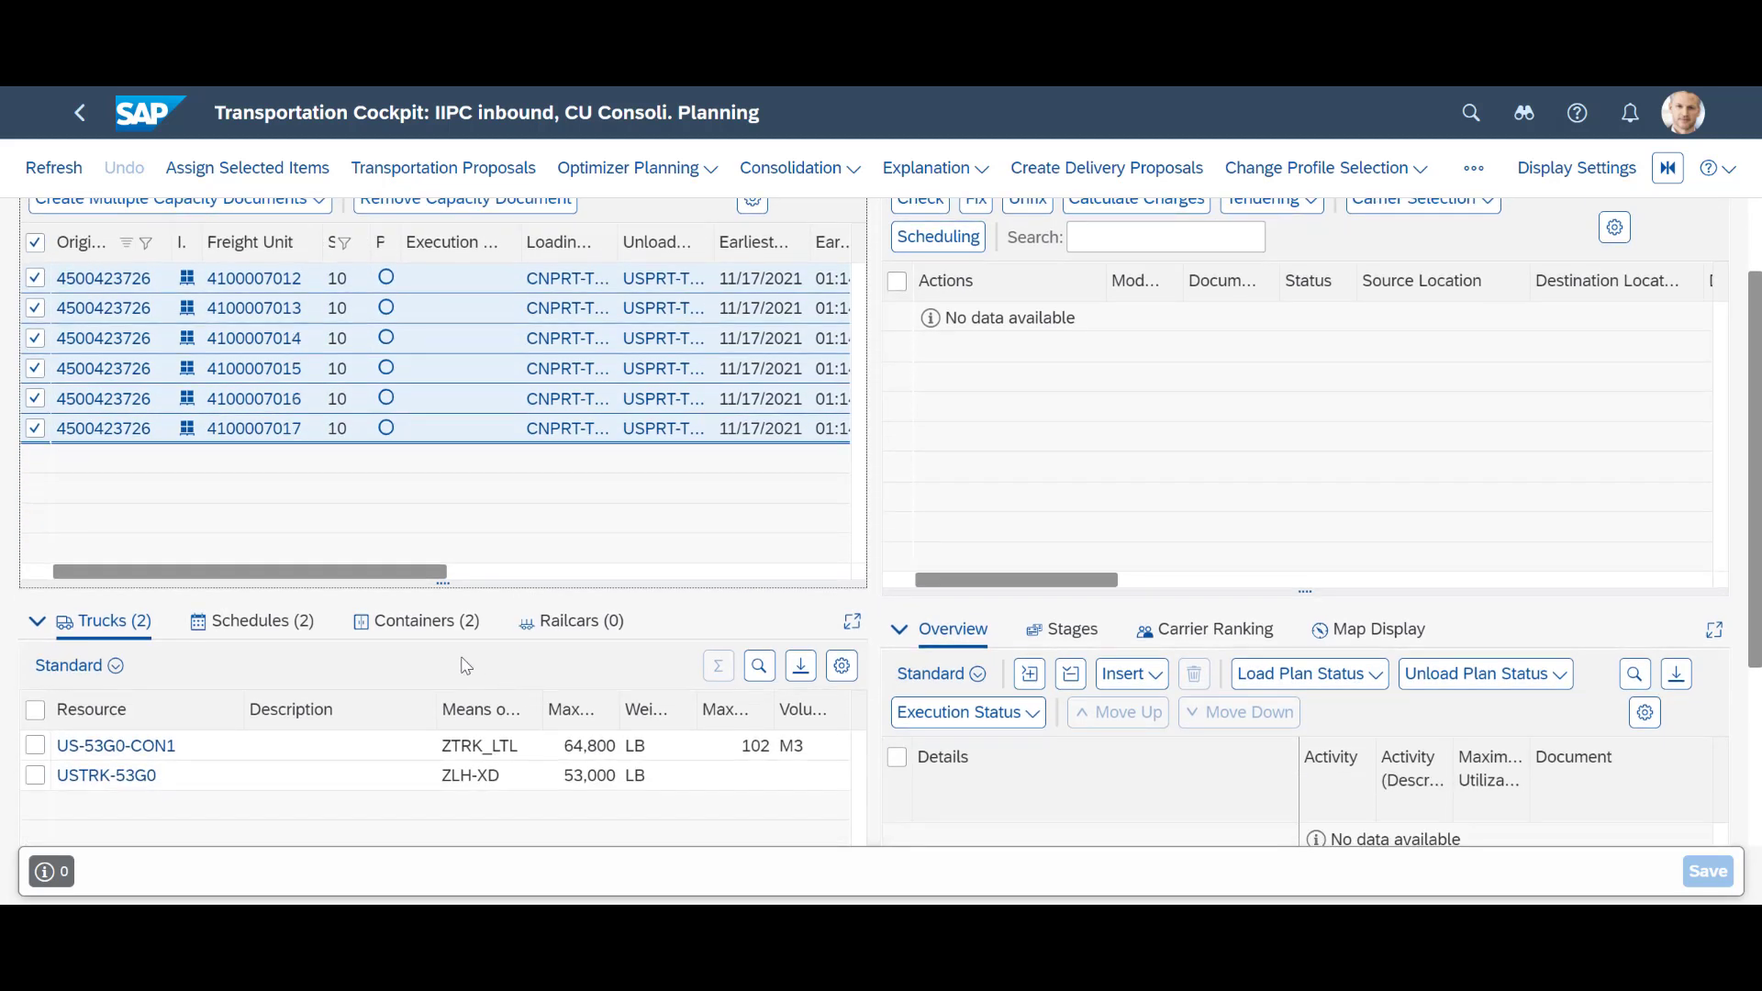
click(406, 624)
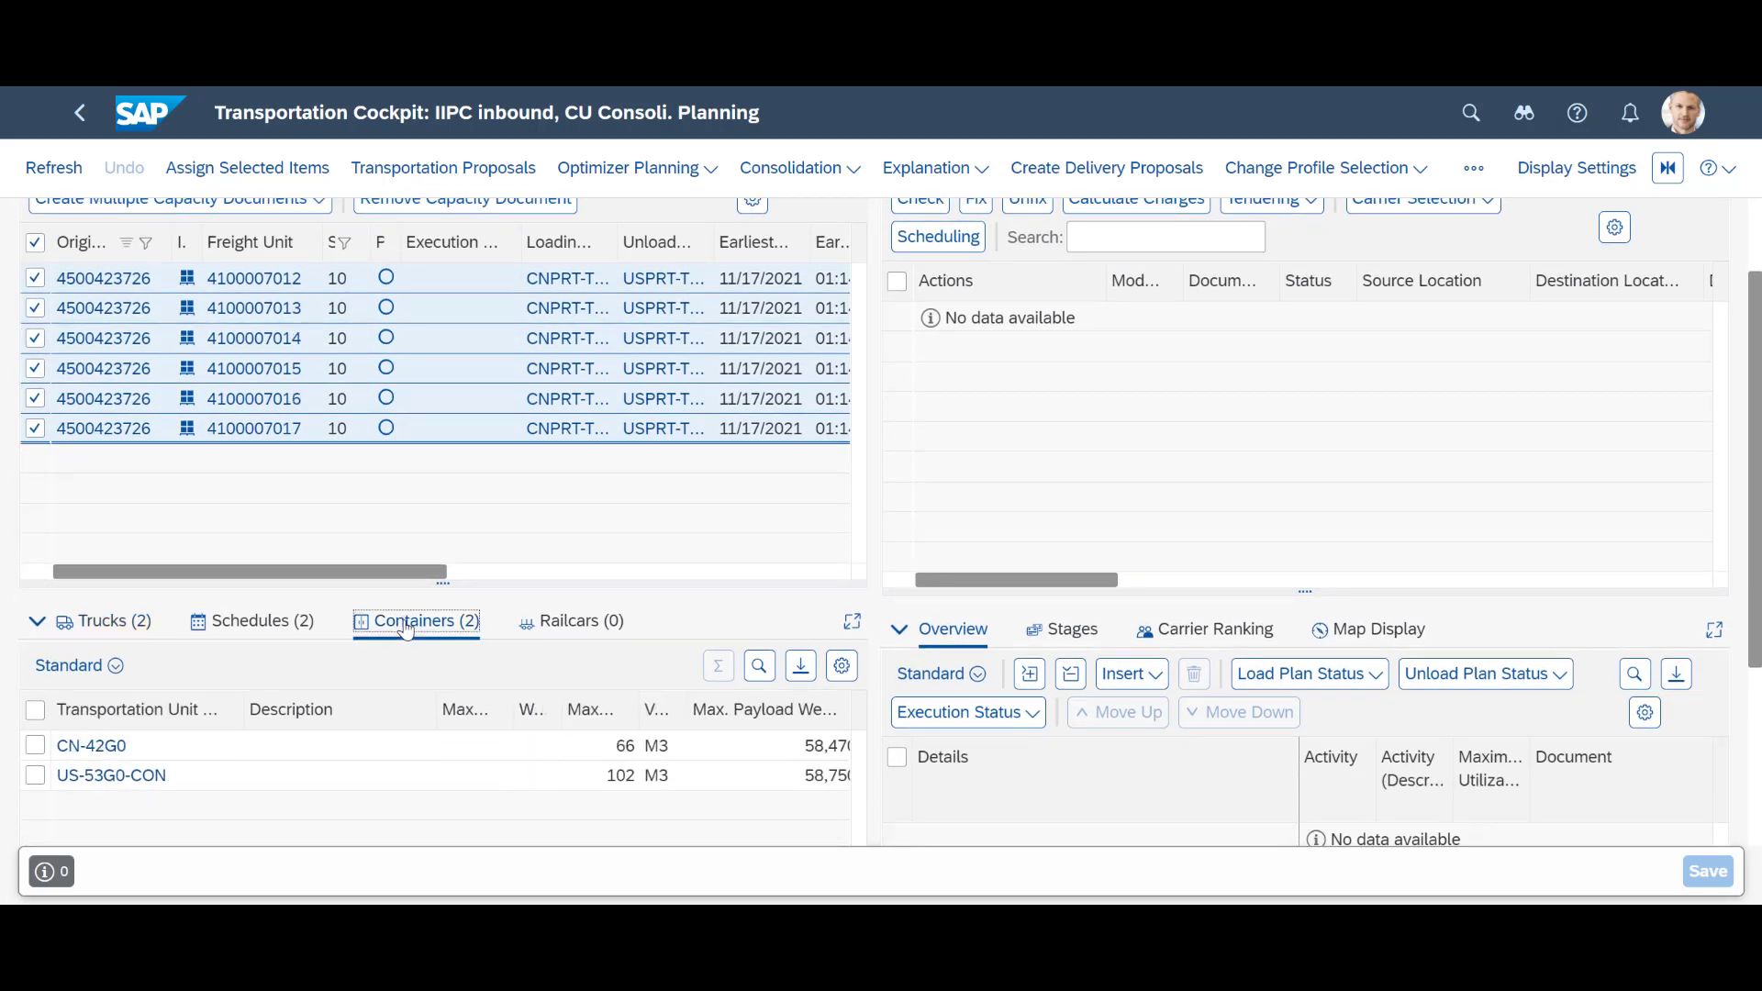
click(35, 747)
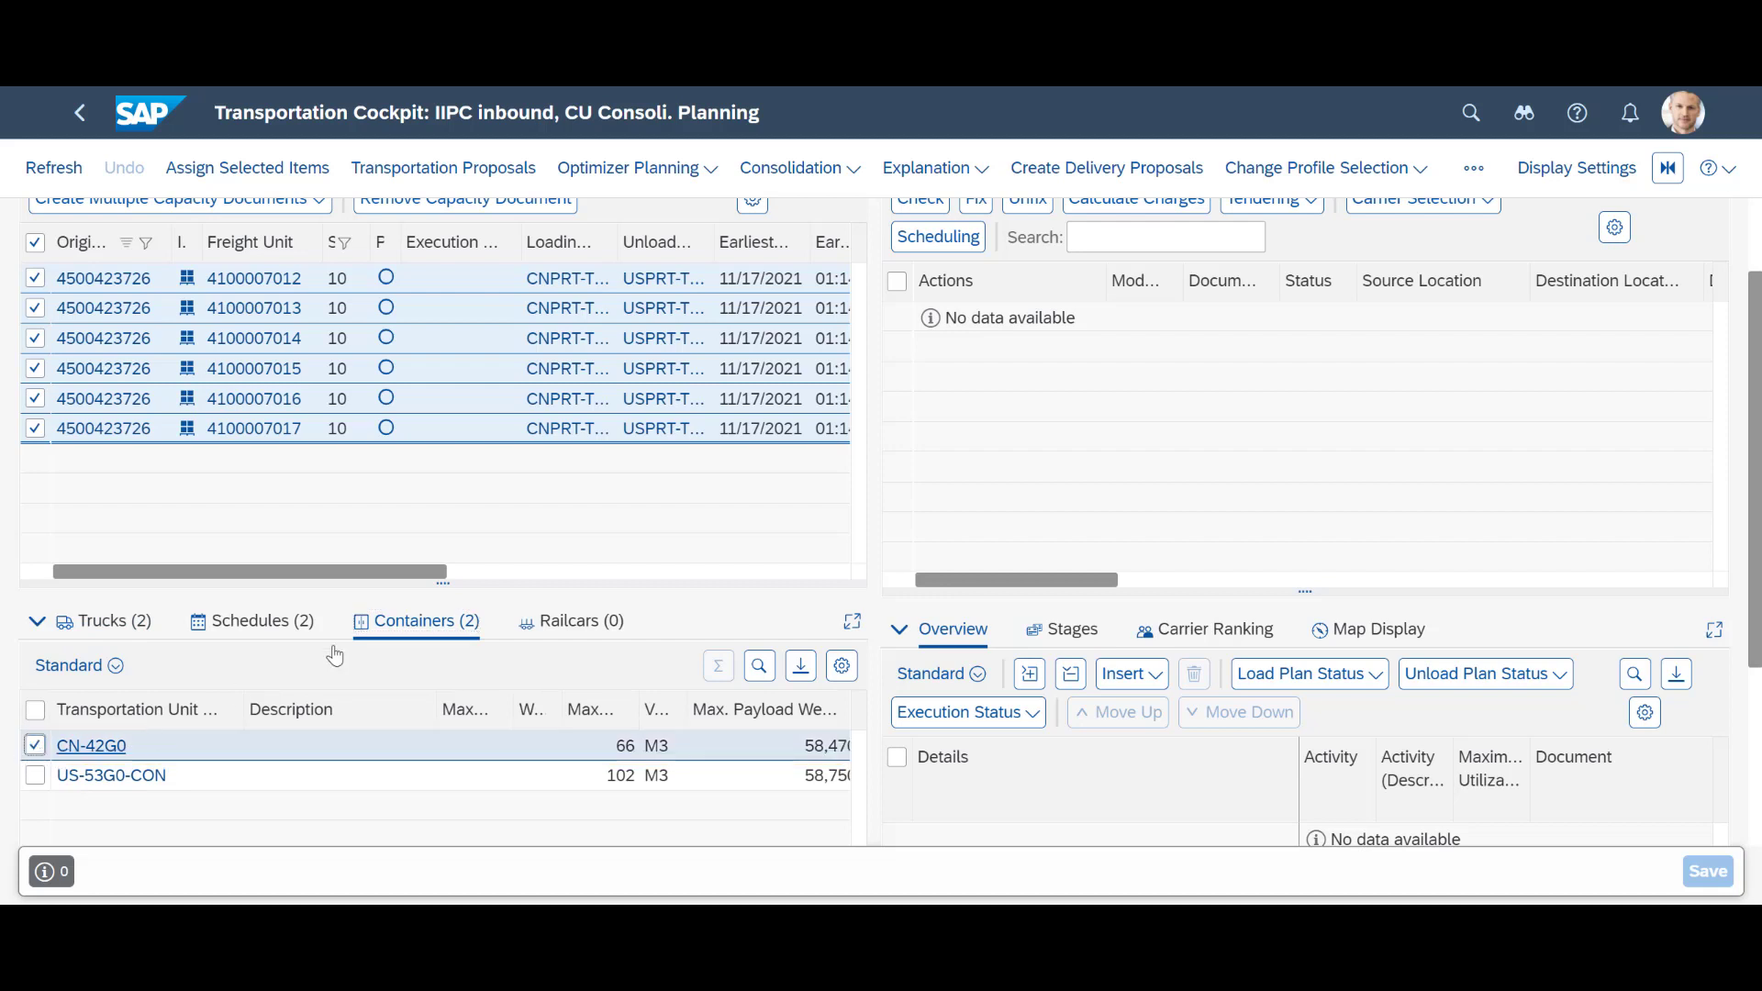
click(797, 167)
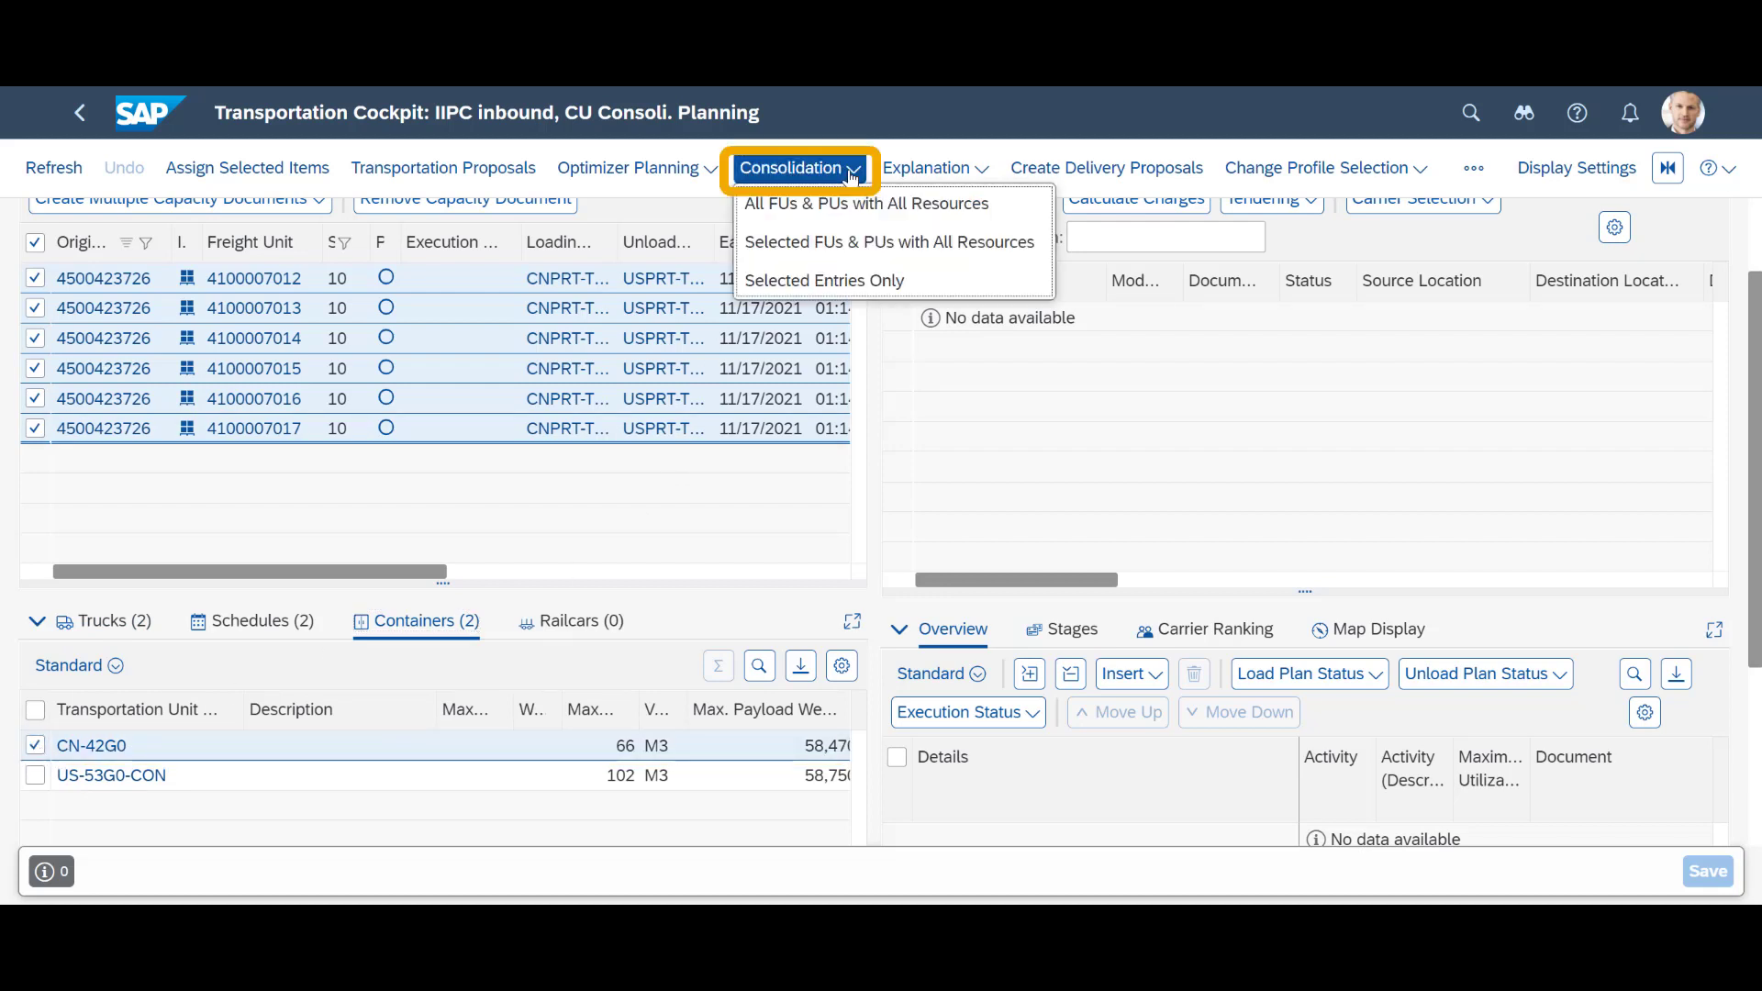
click(876, 285)
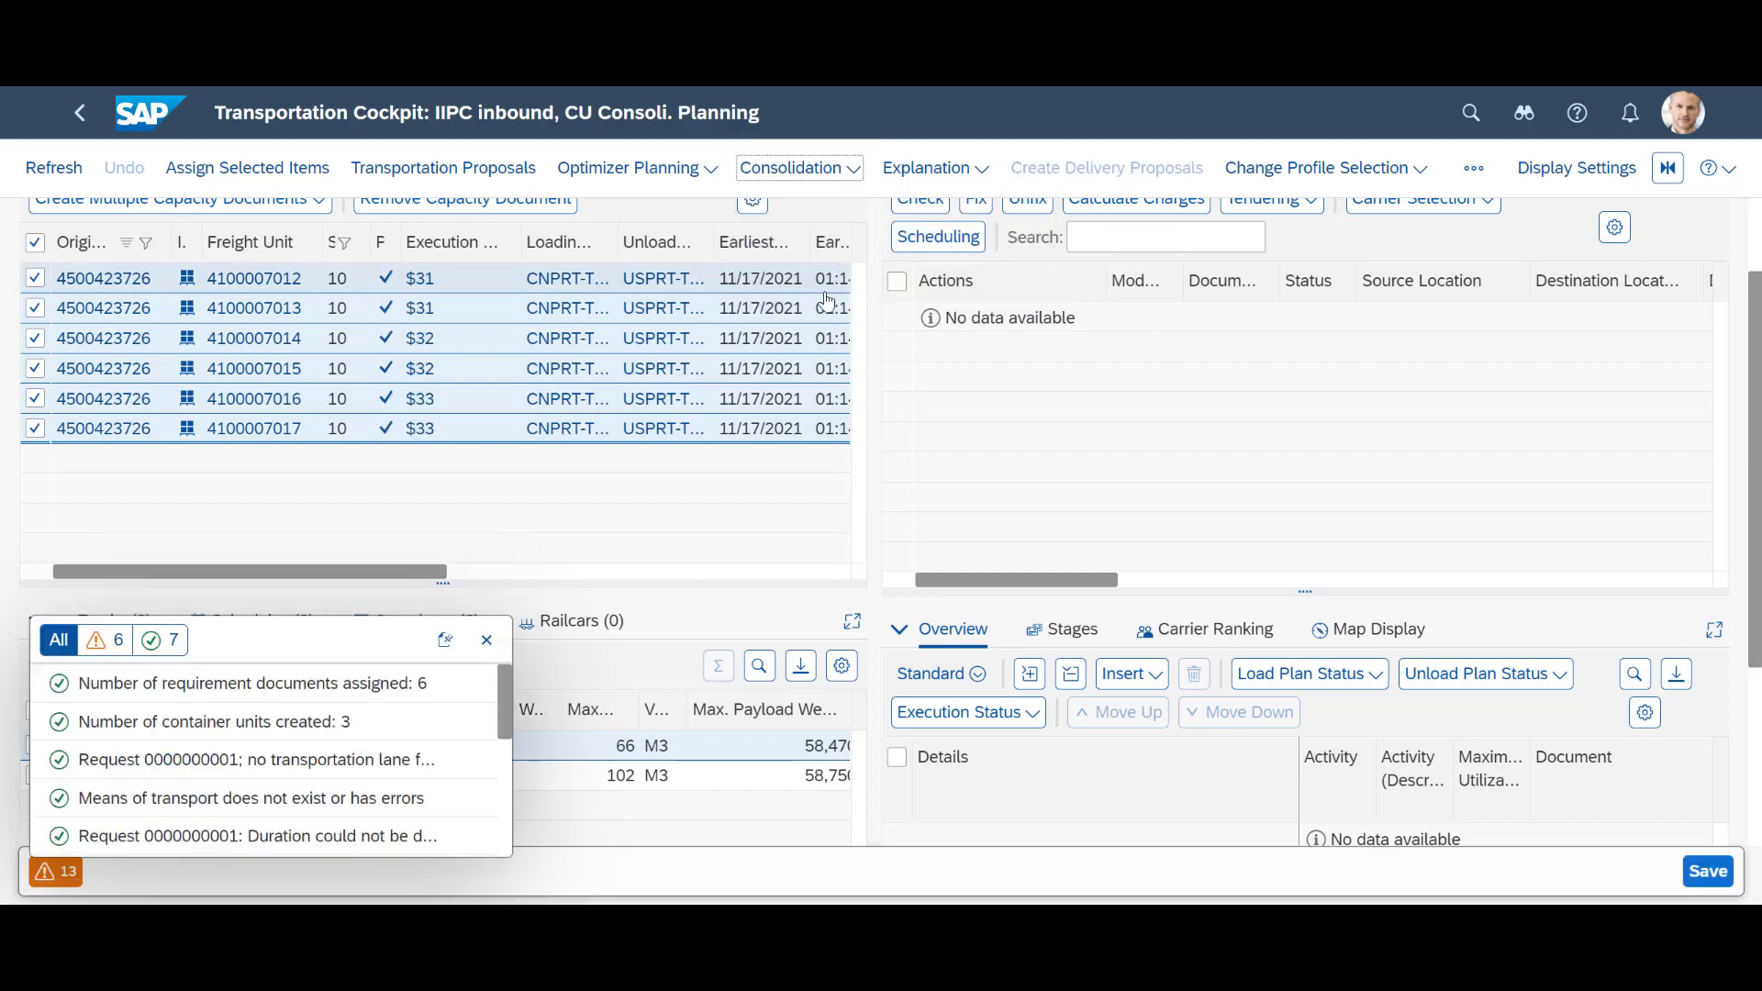
click(487, 640)
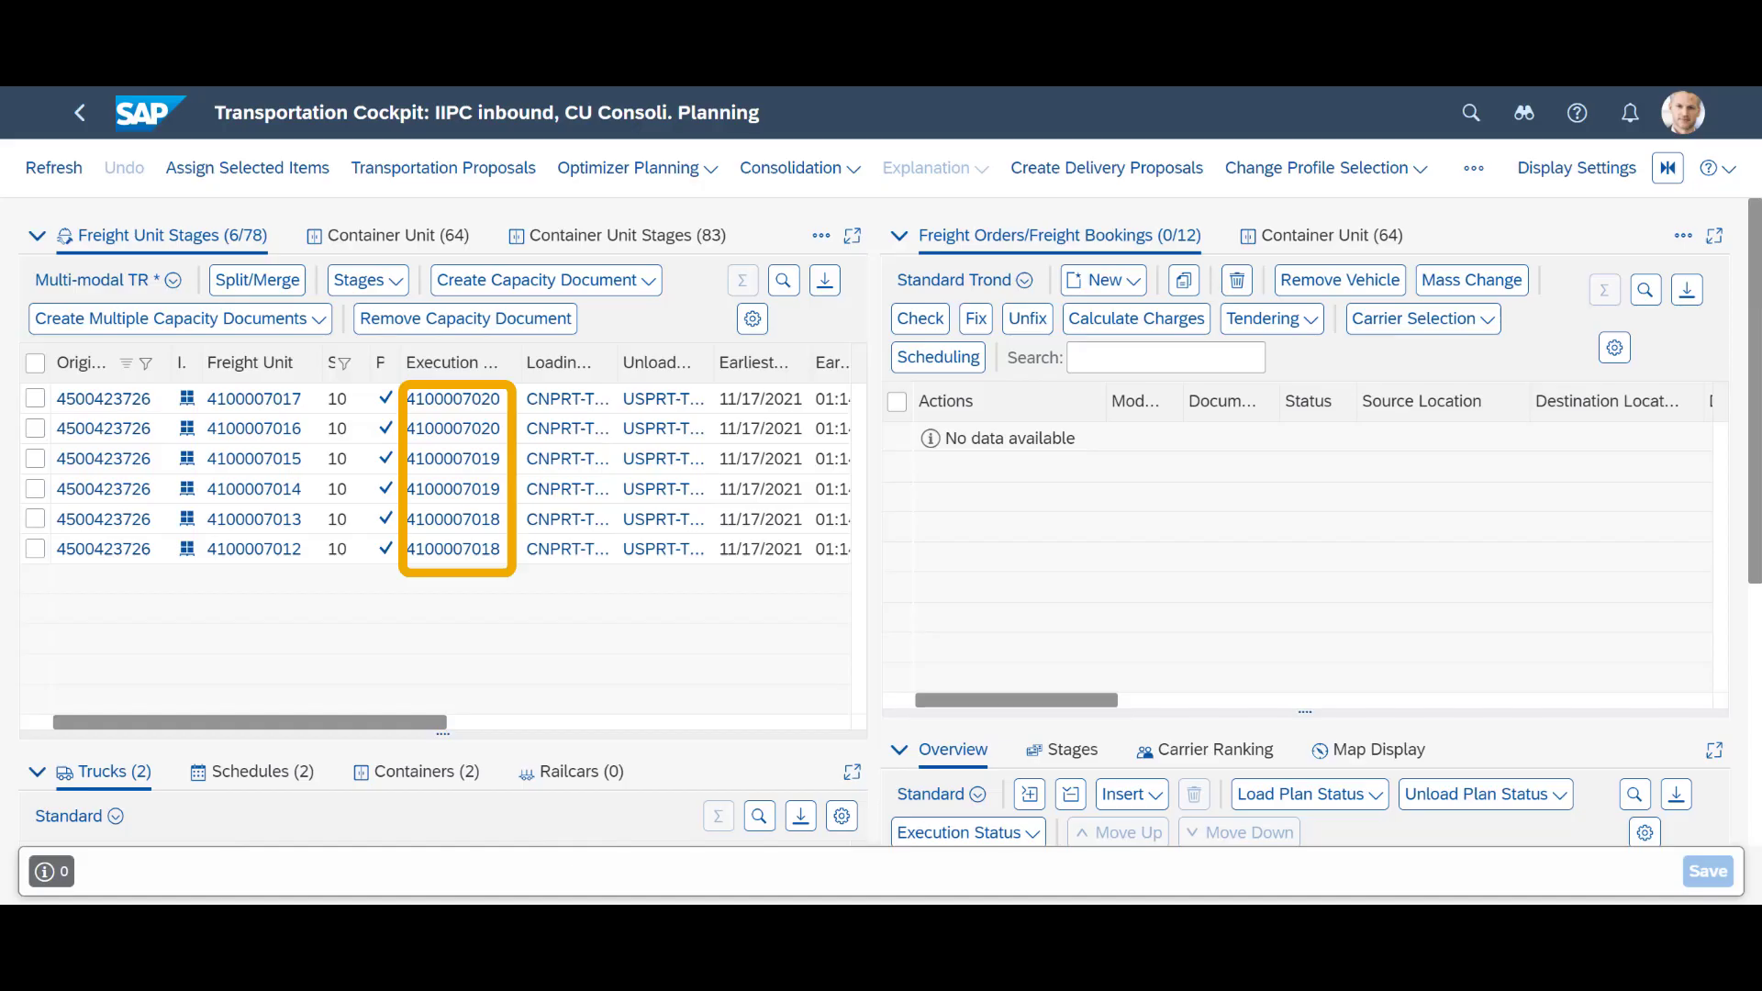
click(1299, 237)
click(821, 236)
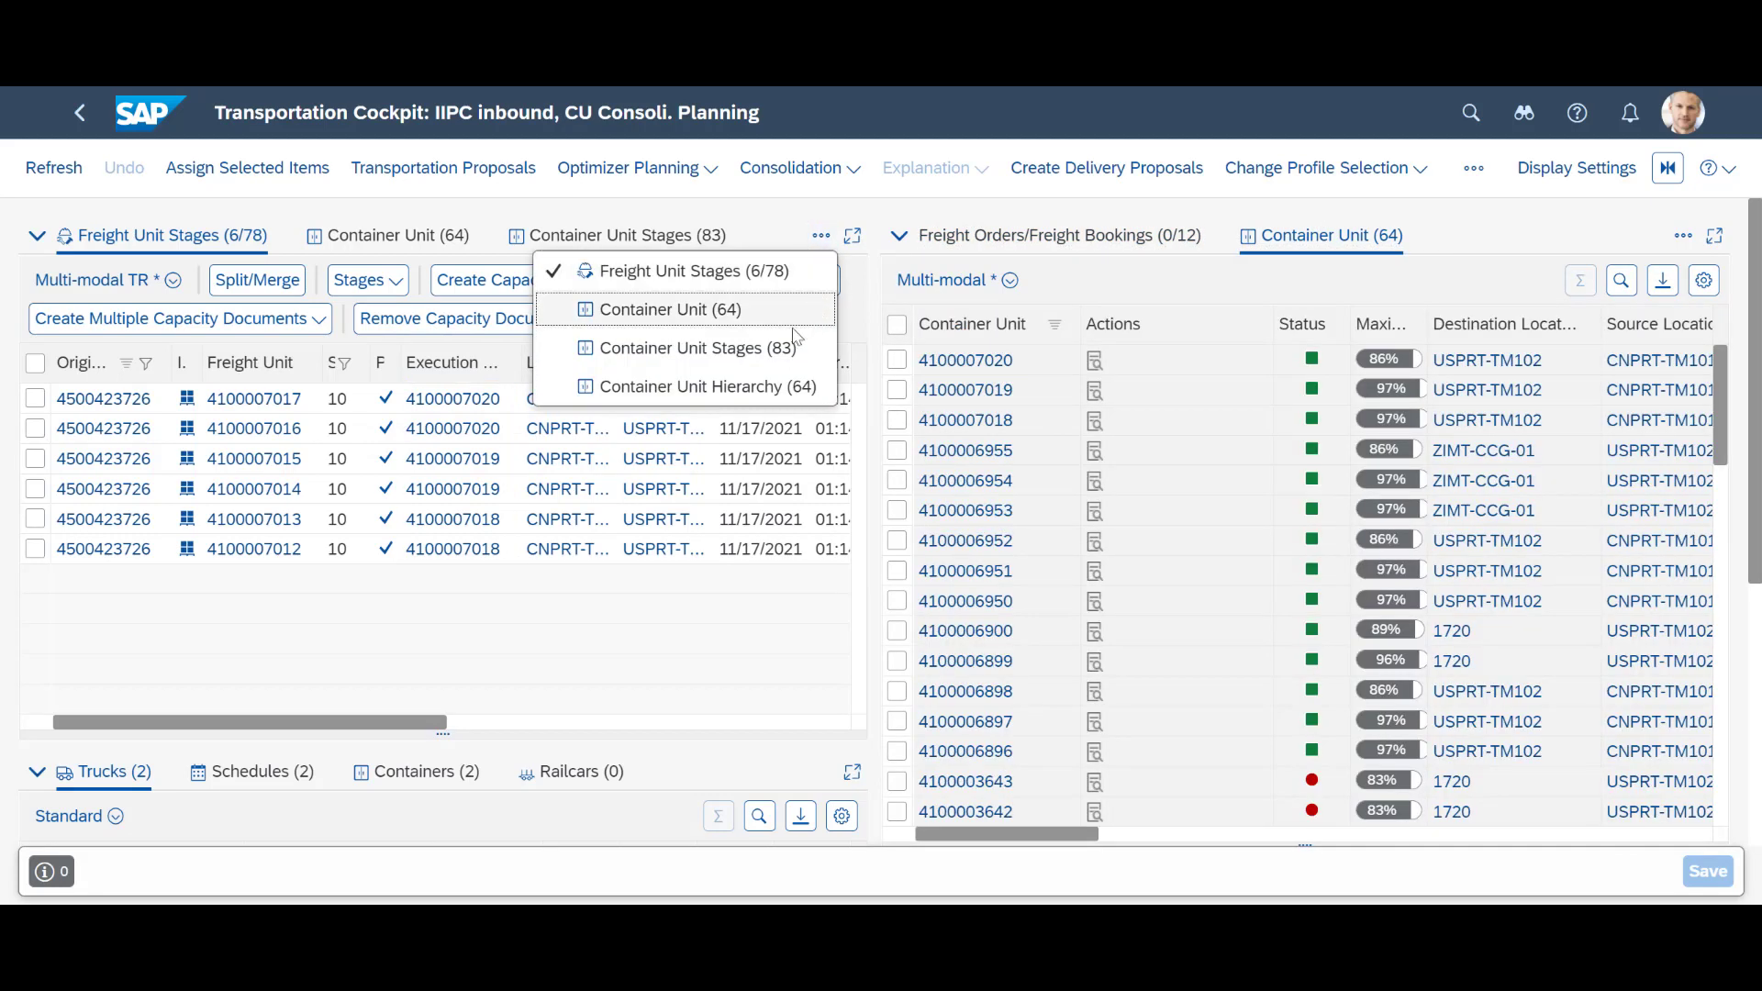
click(748, 386)
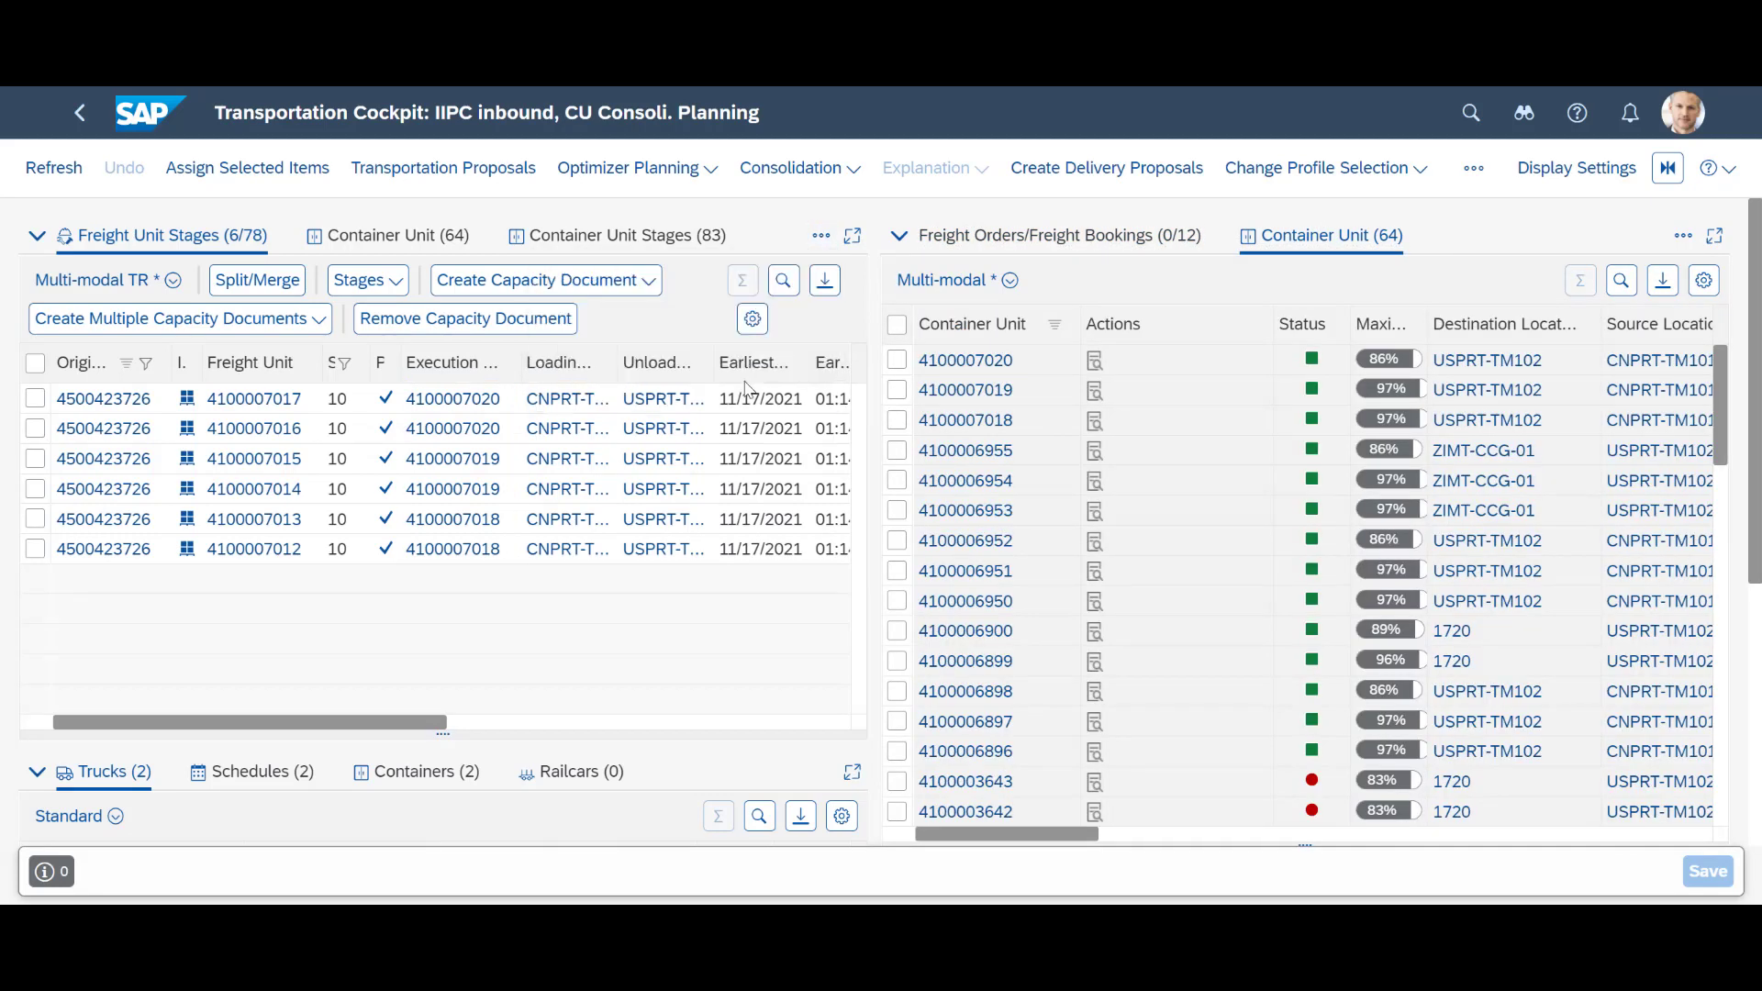
drag(853, 413, 848, 831)
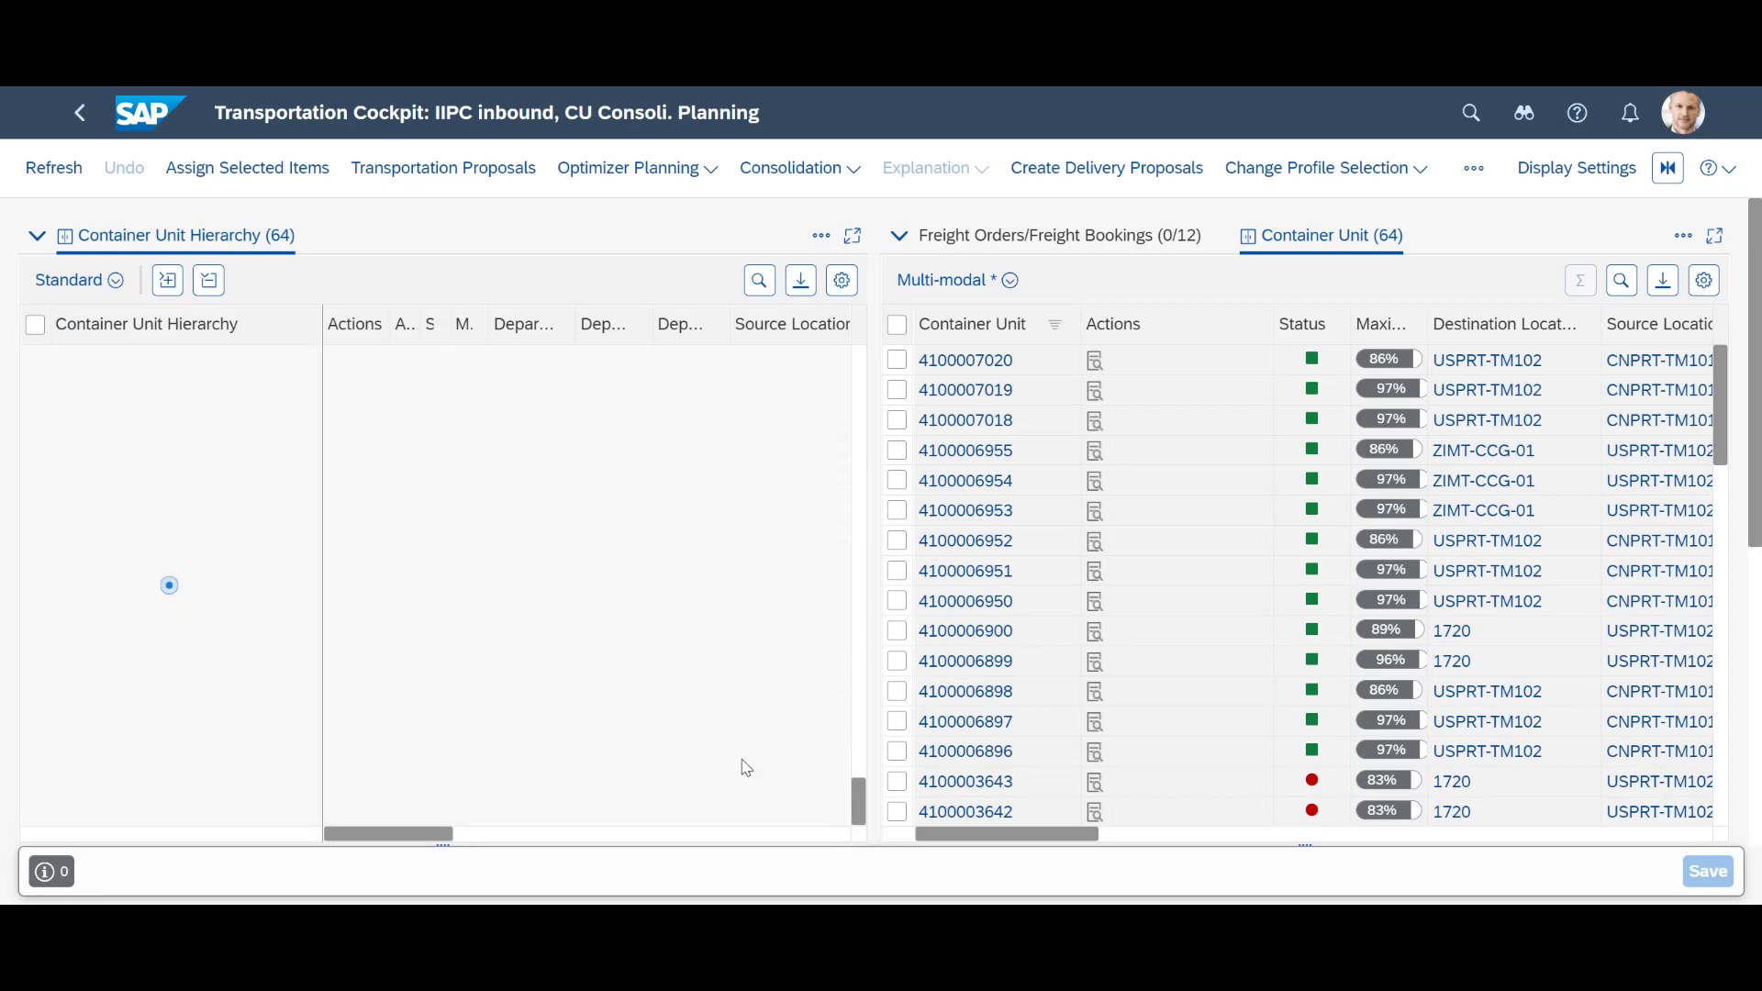
click(88, 691)
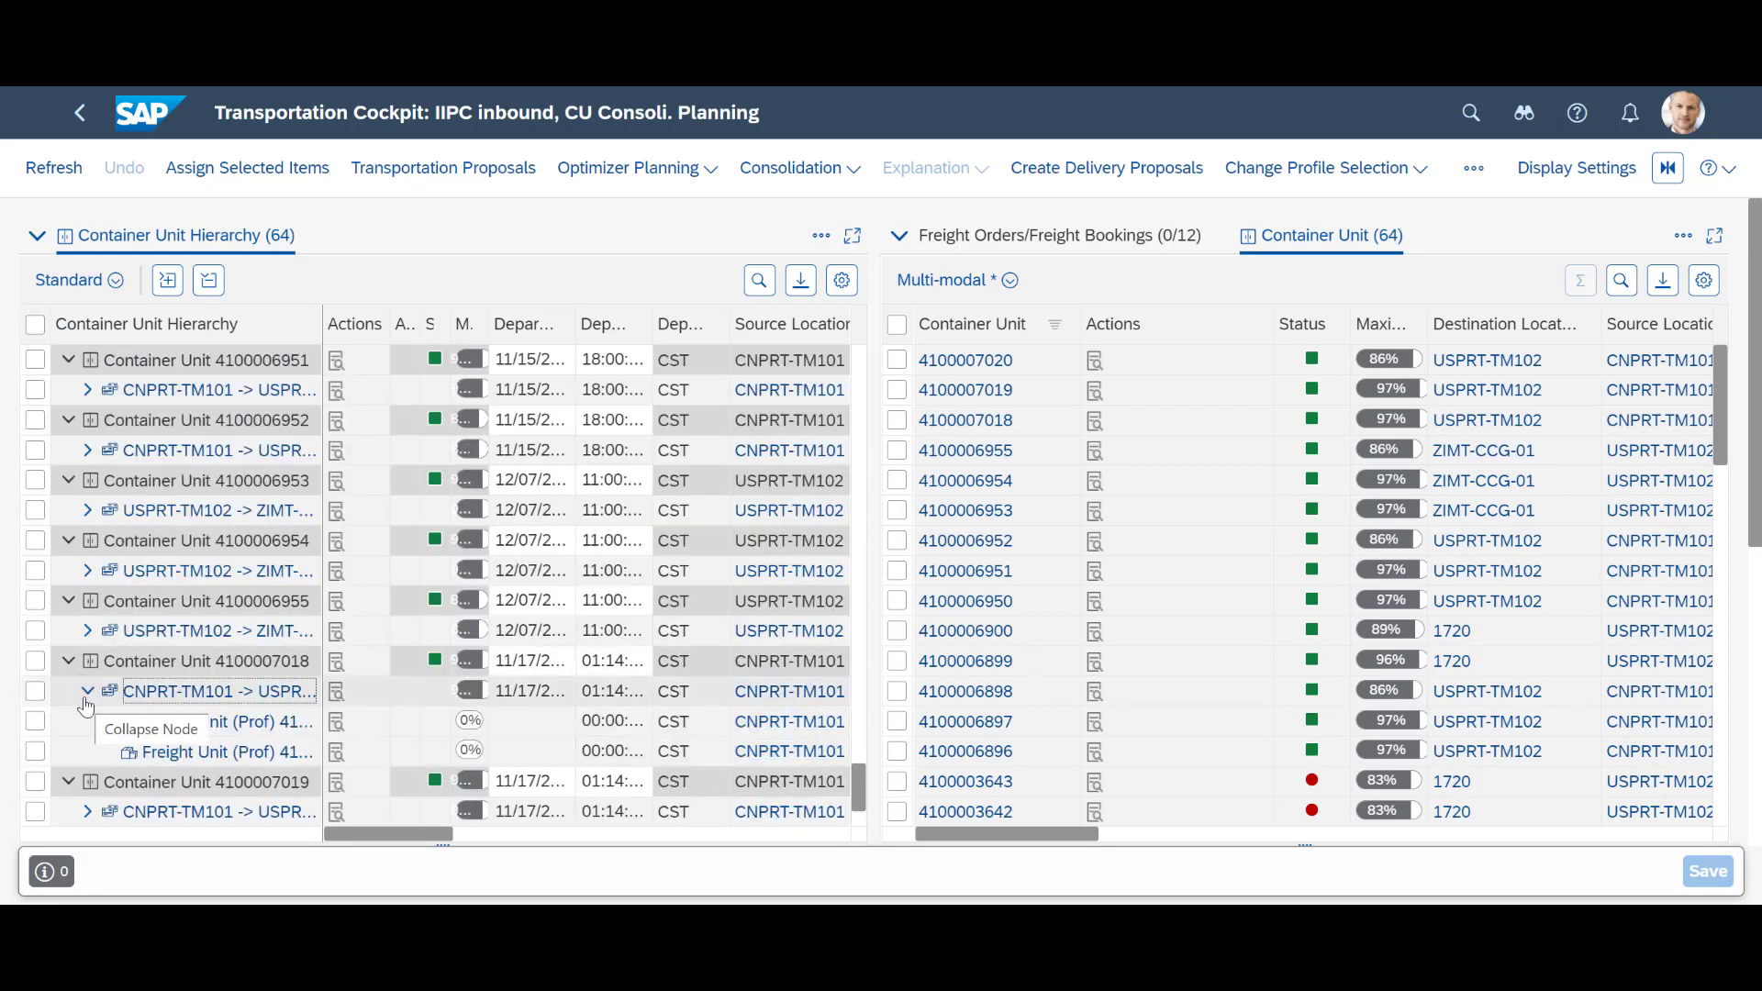
scroll(85, 791, down, 1)
click(87, 781)
scroll(85, 791, down, 3)
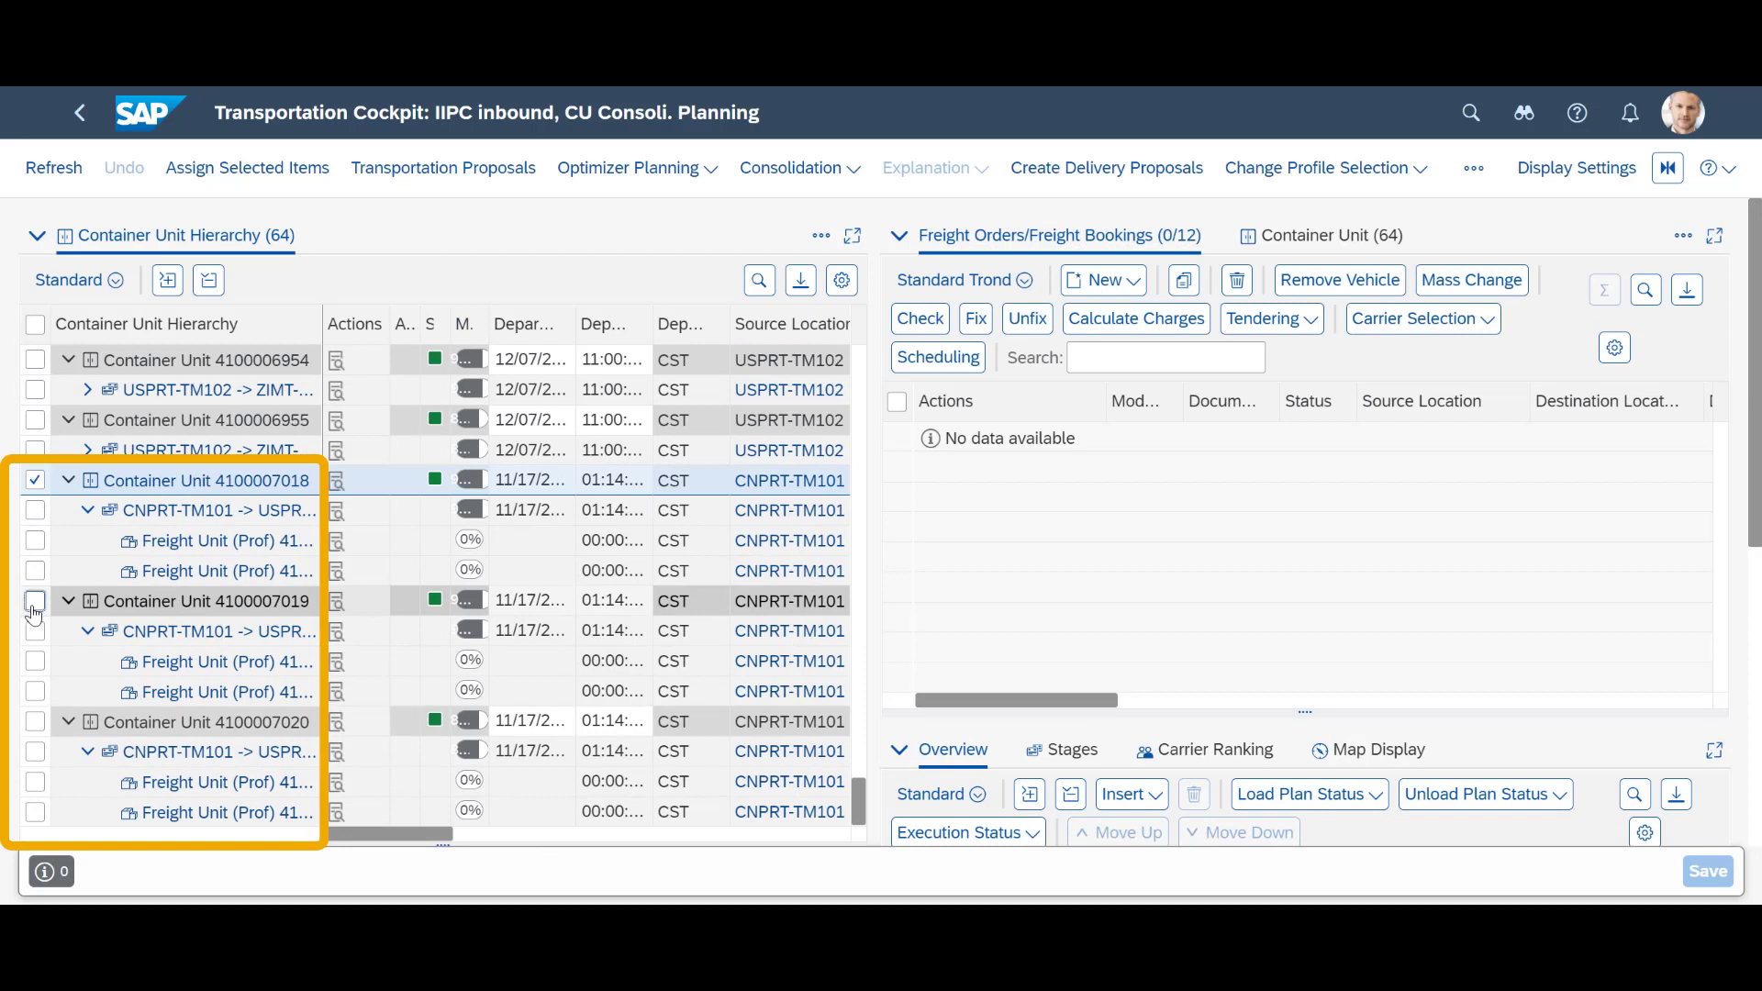
click(35, 728)
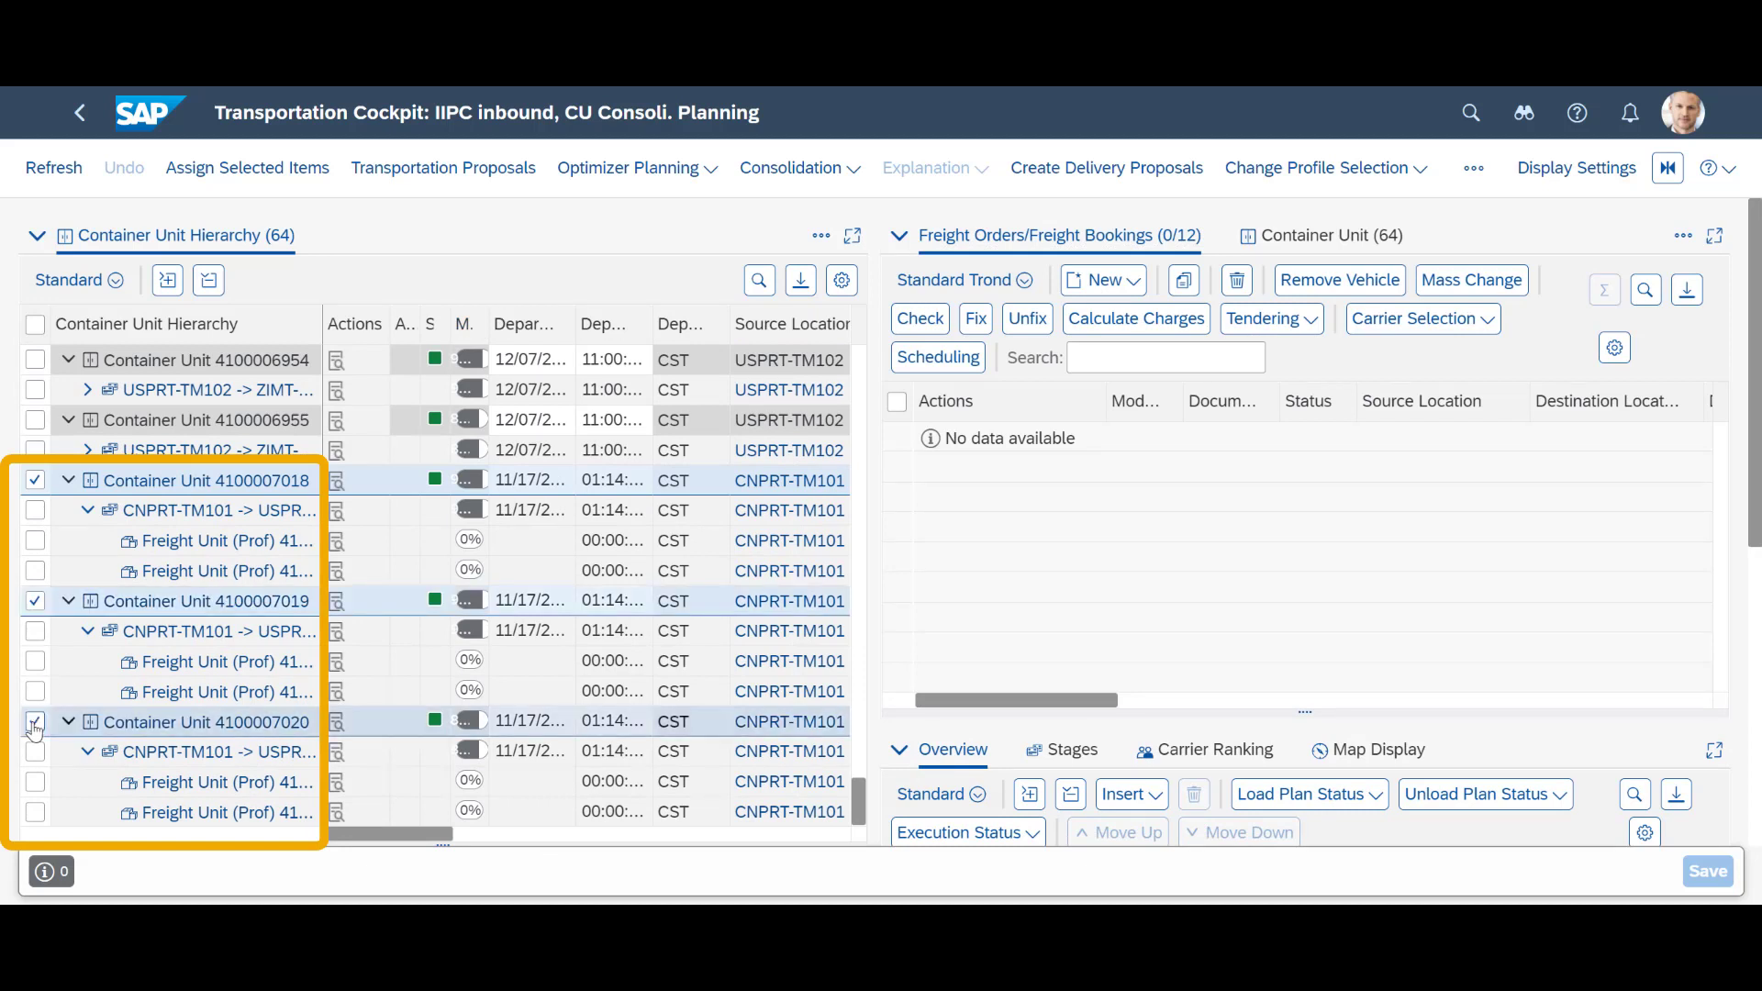
click(702, 172)
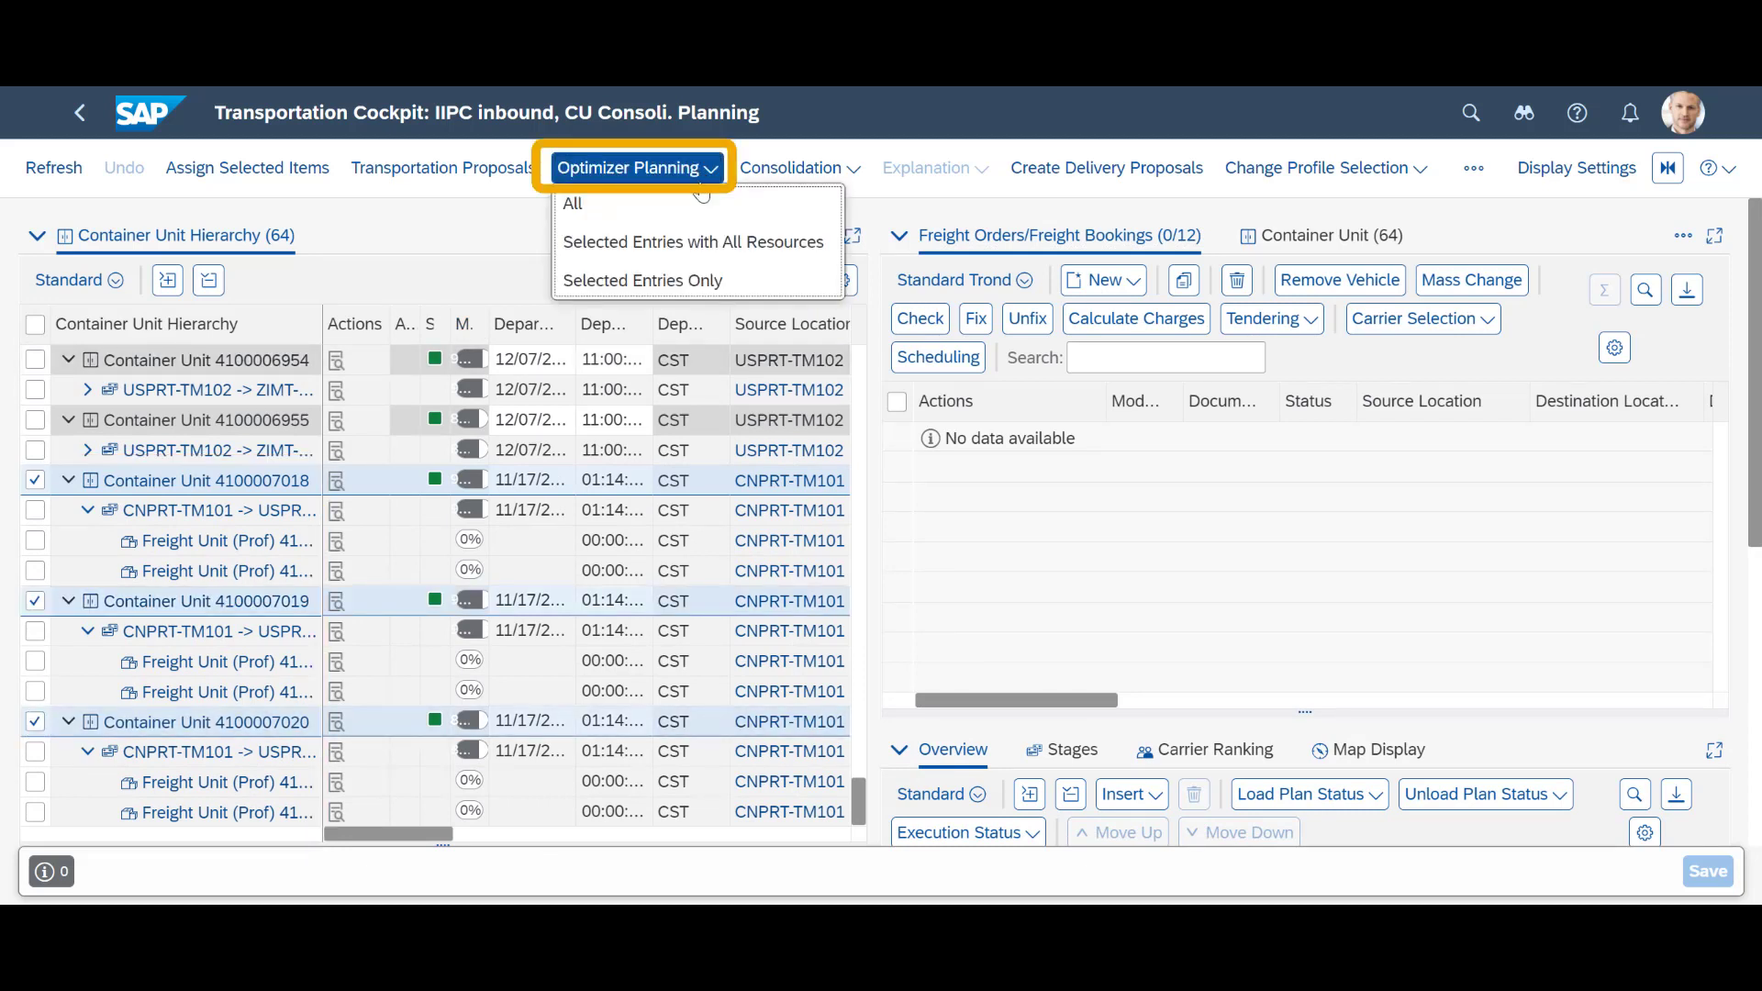
click(716, 246)
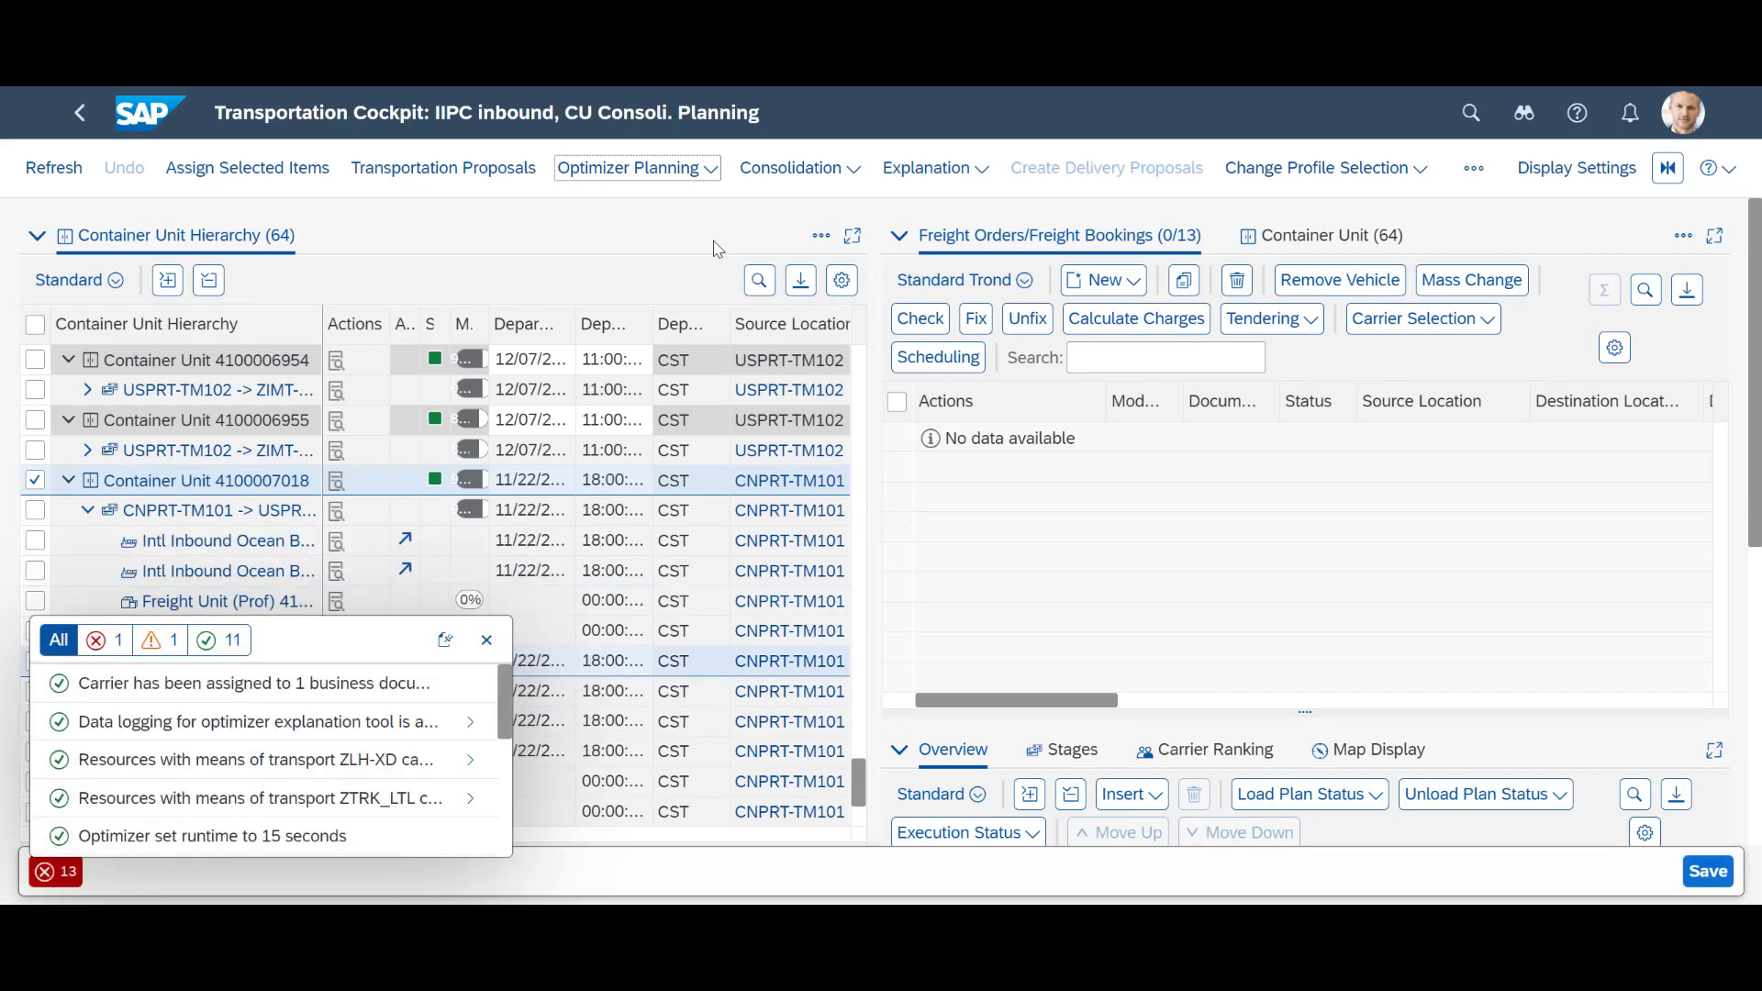
click(487, 639)
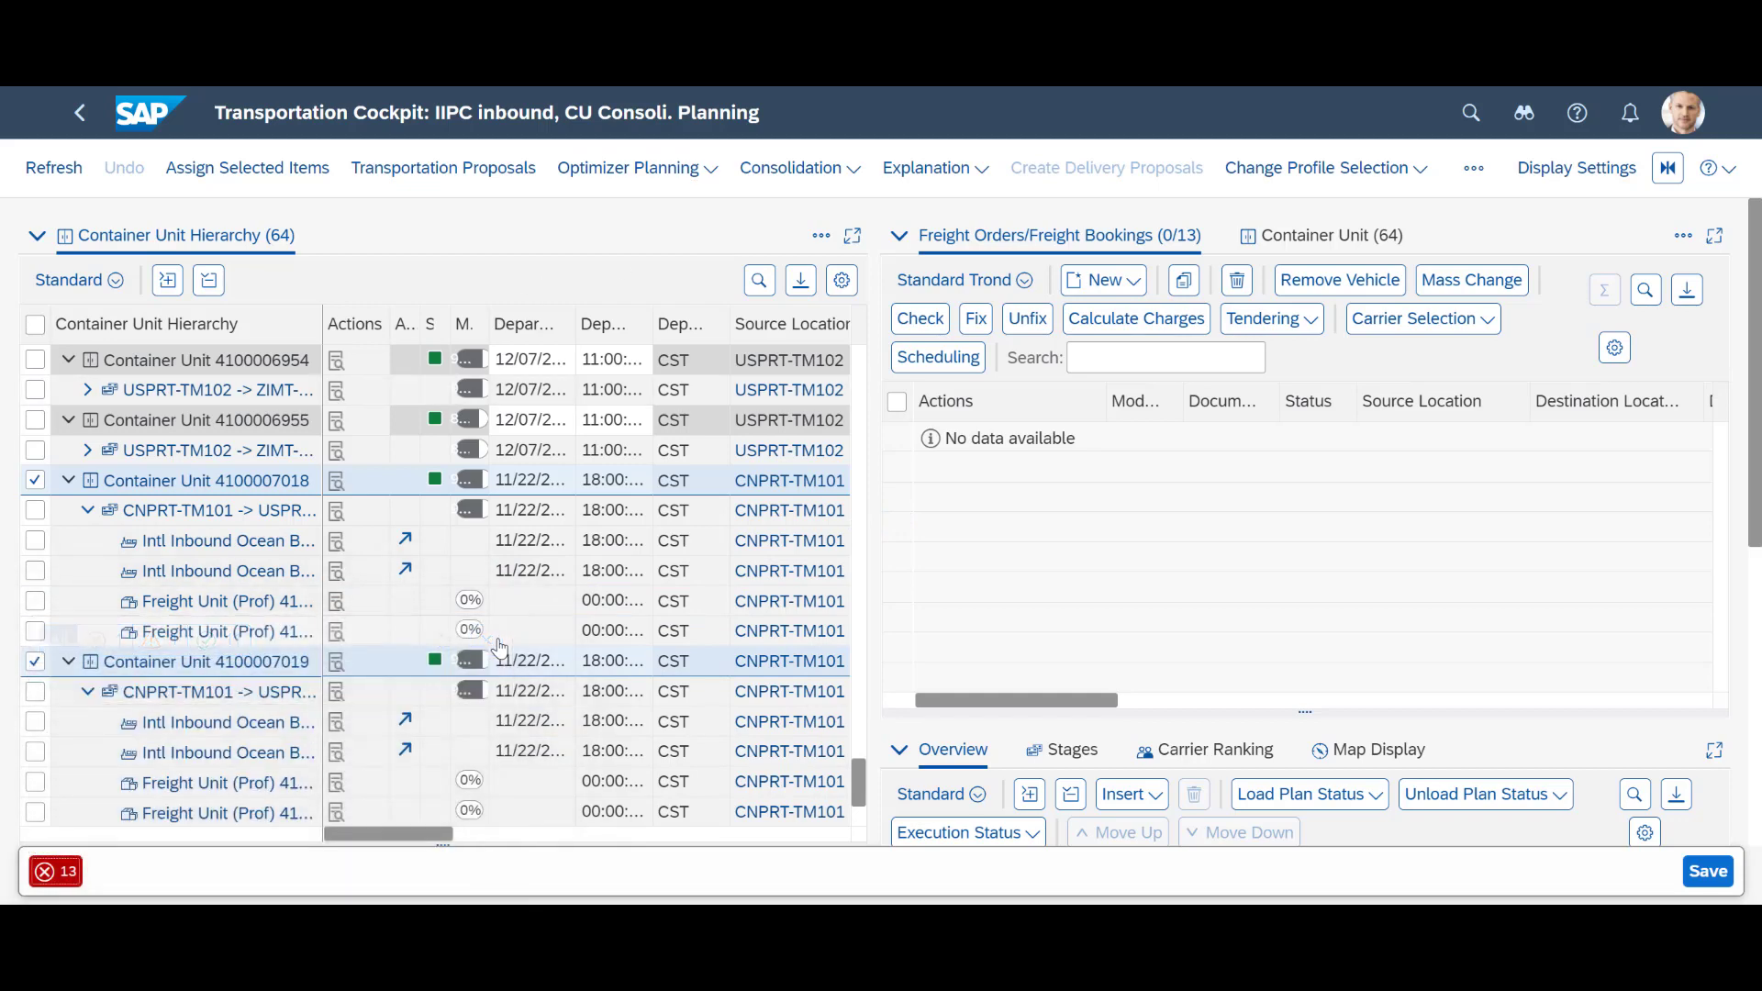
click(1683, 236)
click(1479, 387)
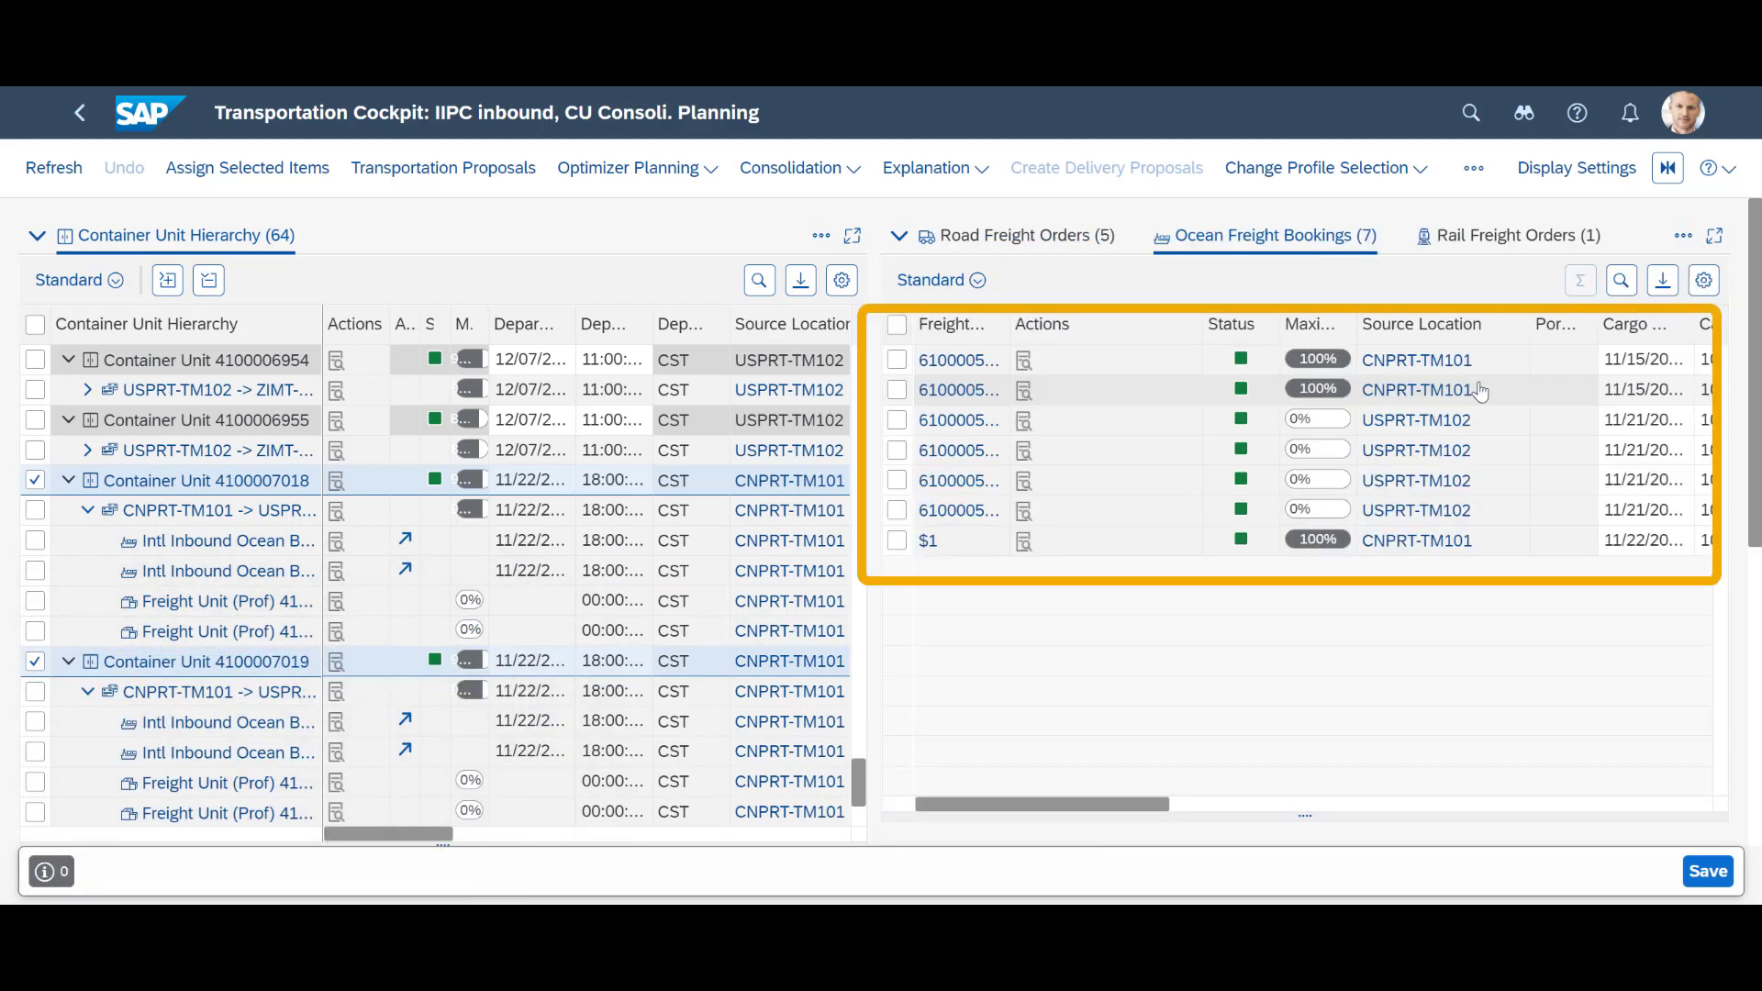
click(1708, 872)
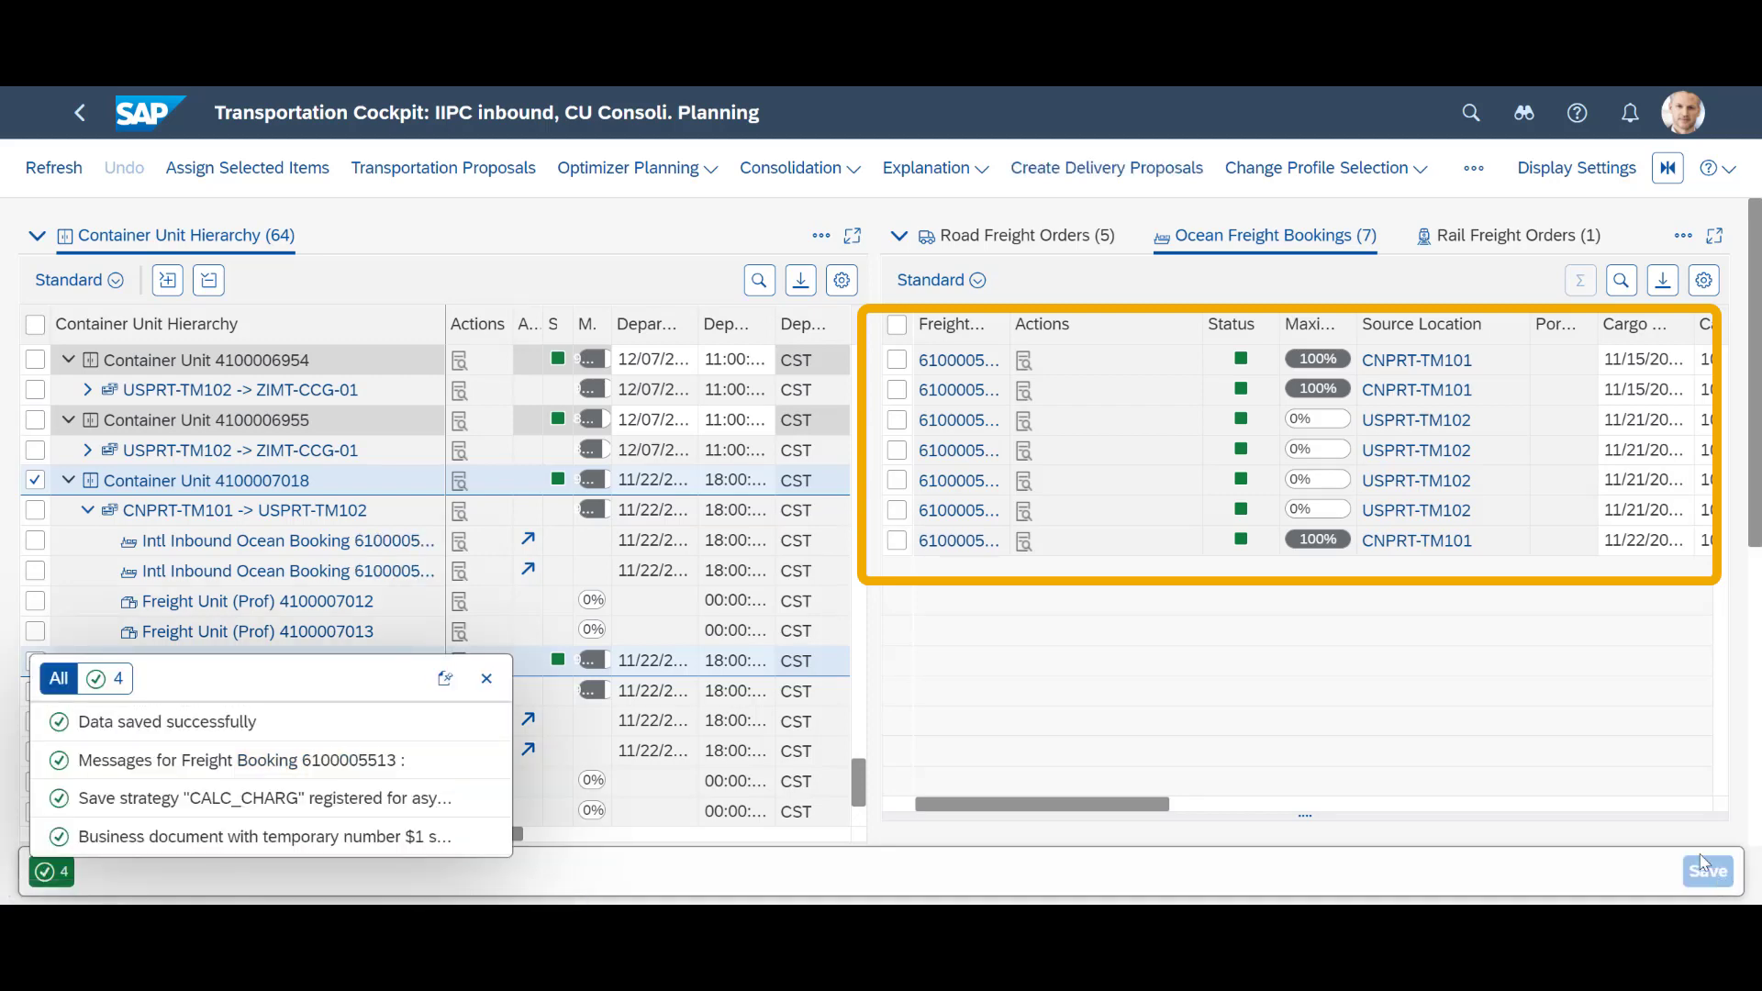
click(961, 541)
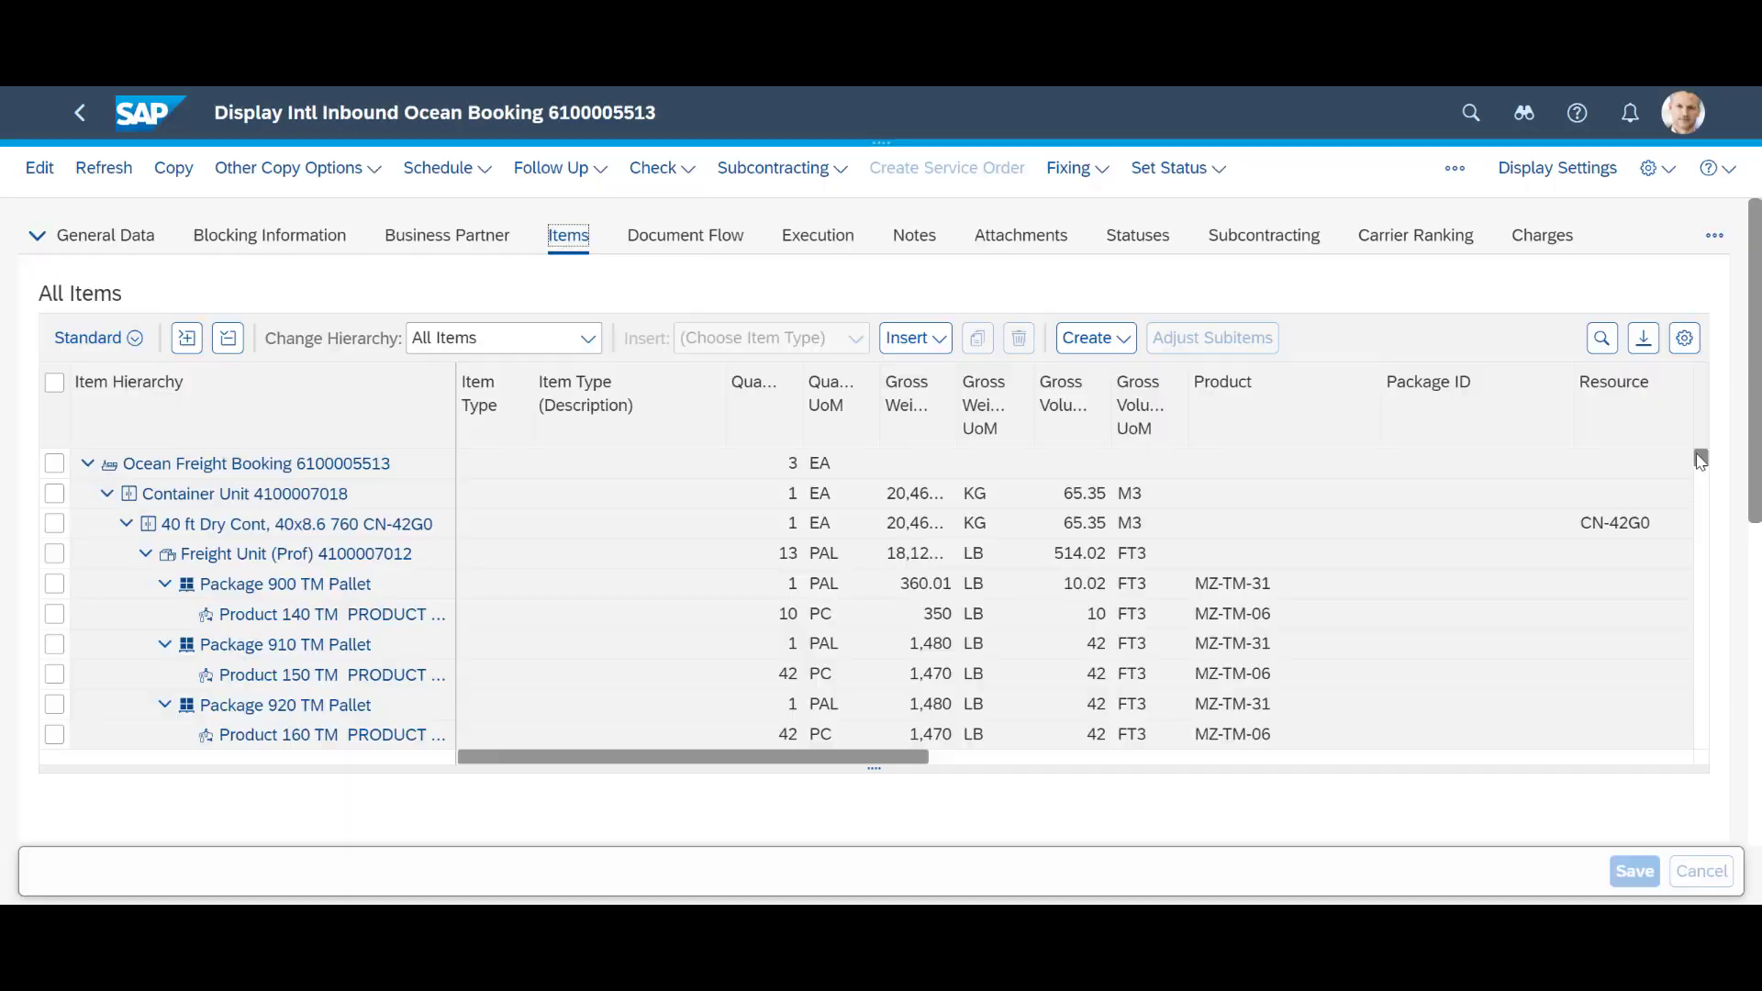
click(107, 494)
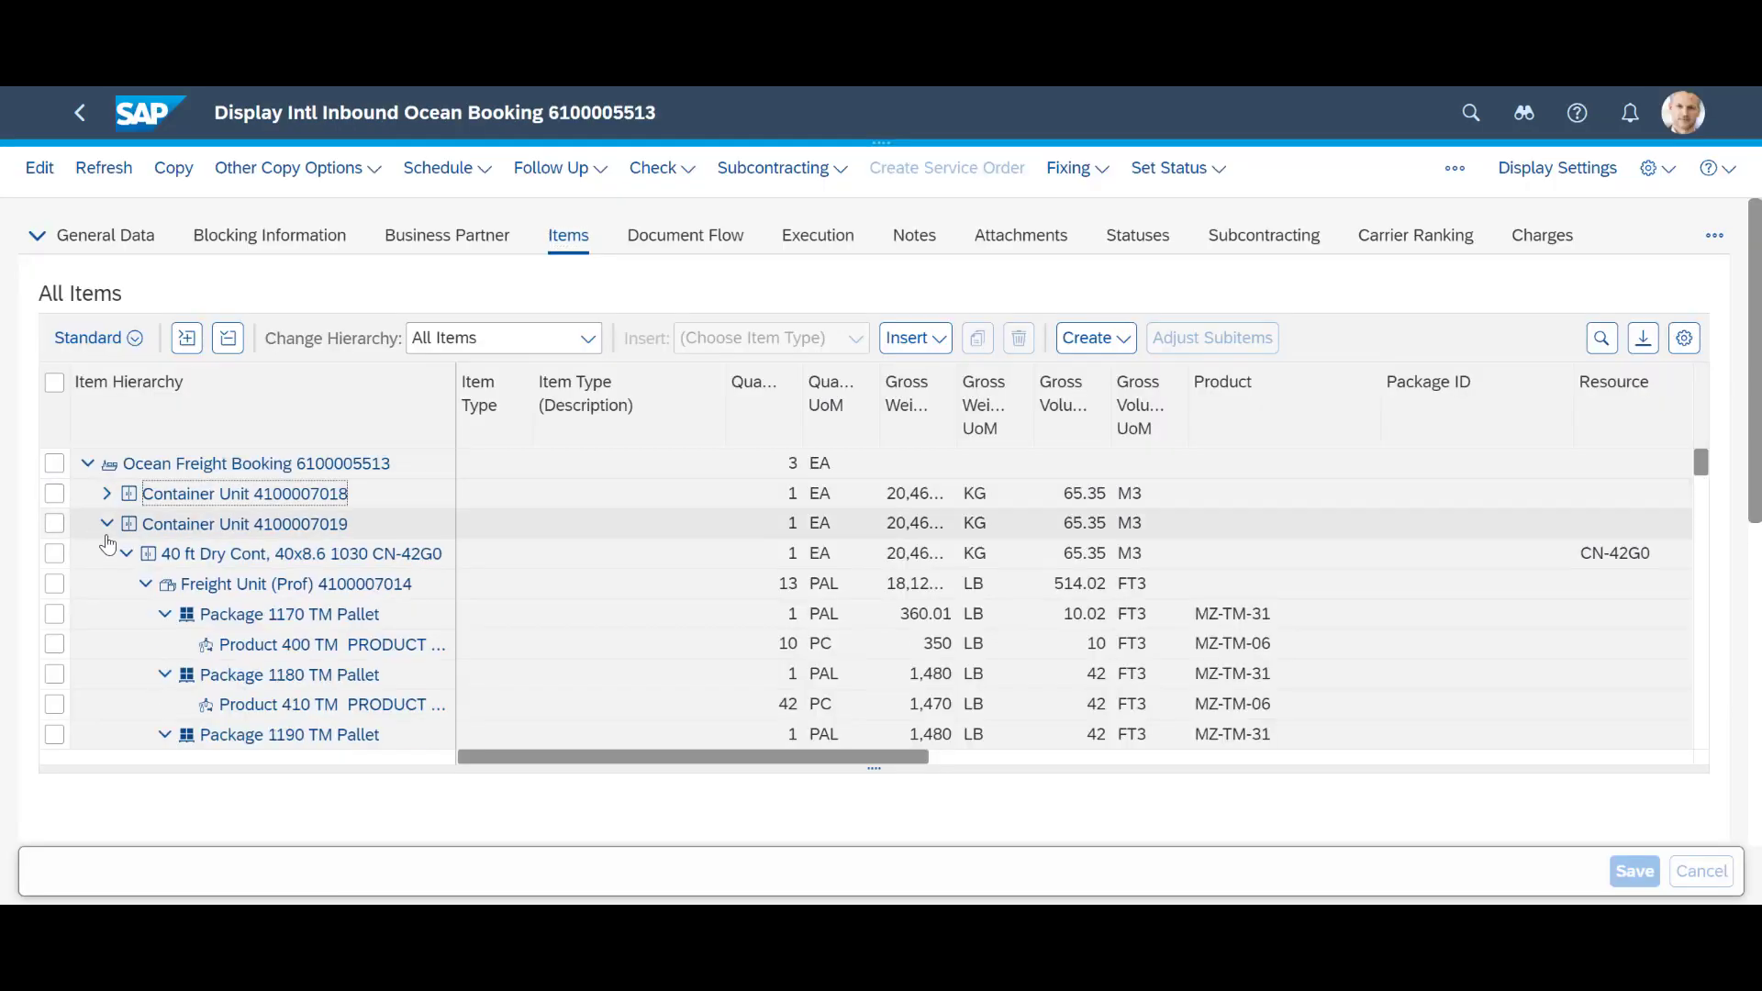
click(106, 524)
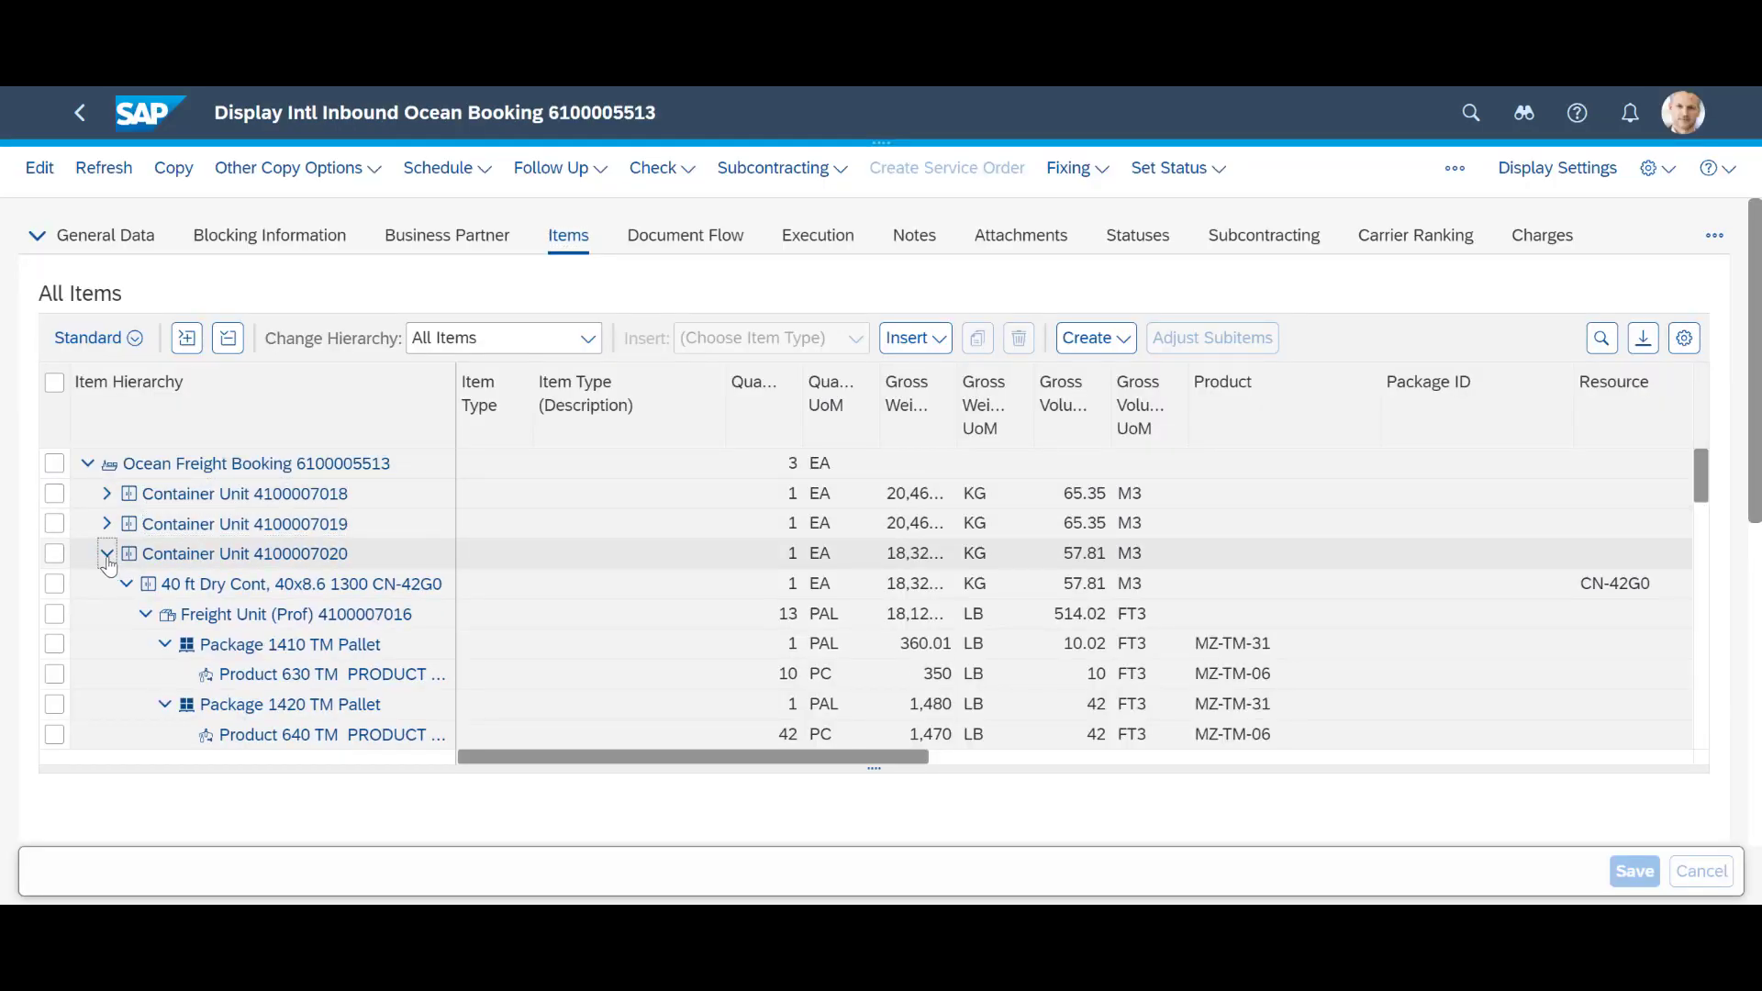
click(106, 554)
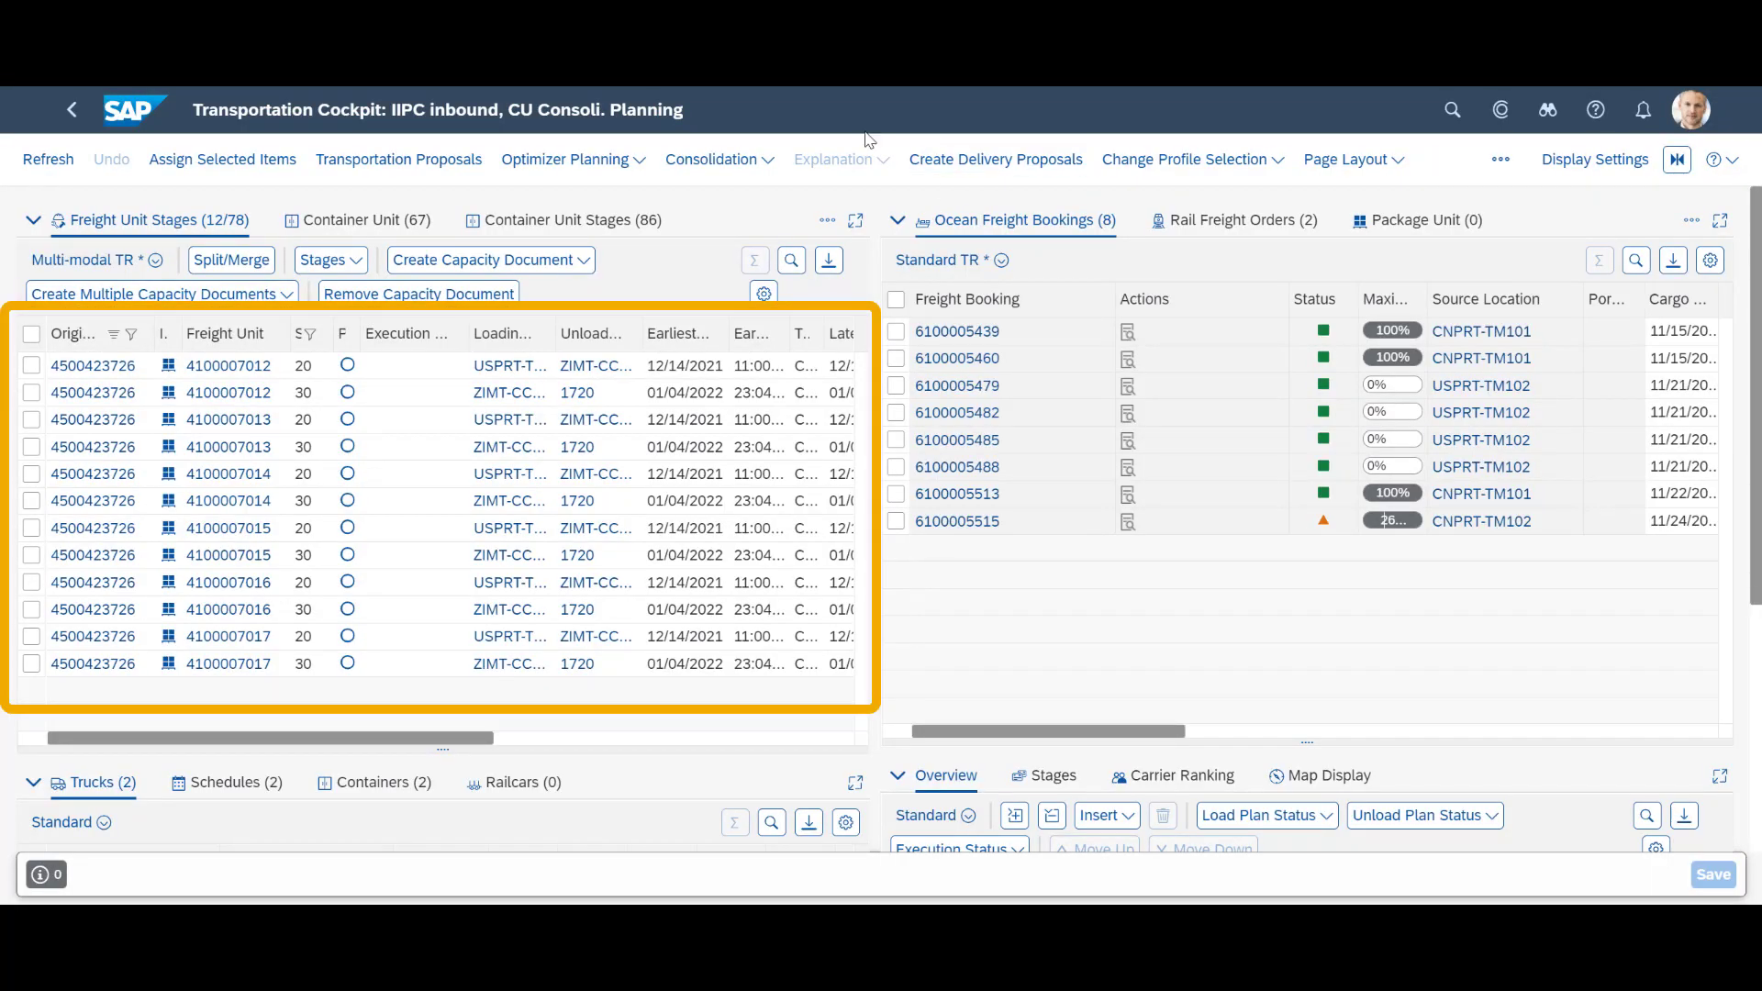
click(31, 366)
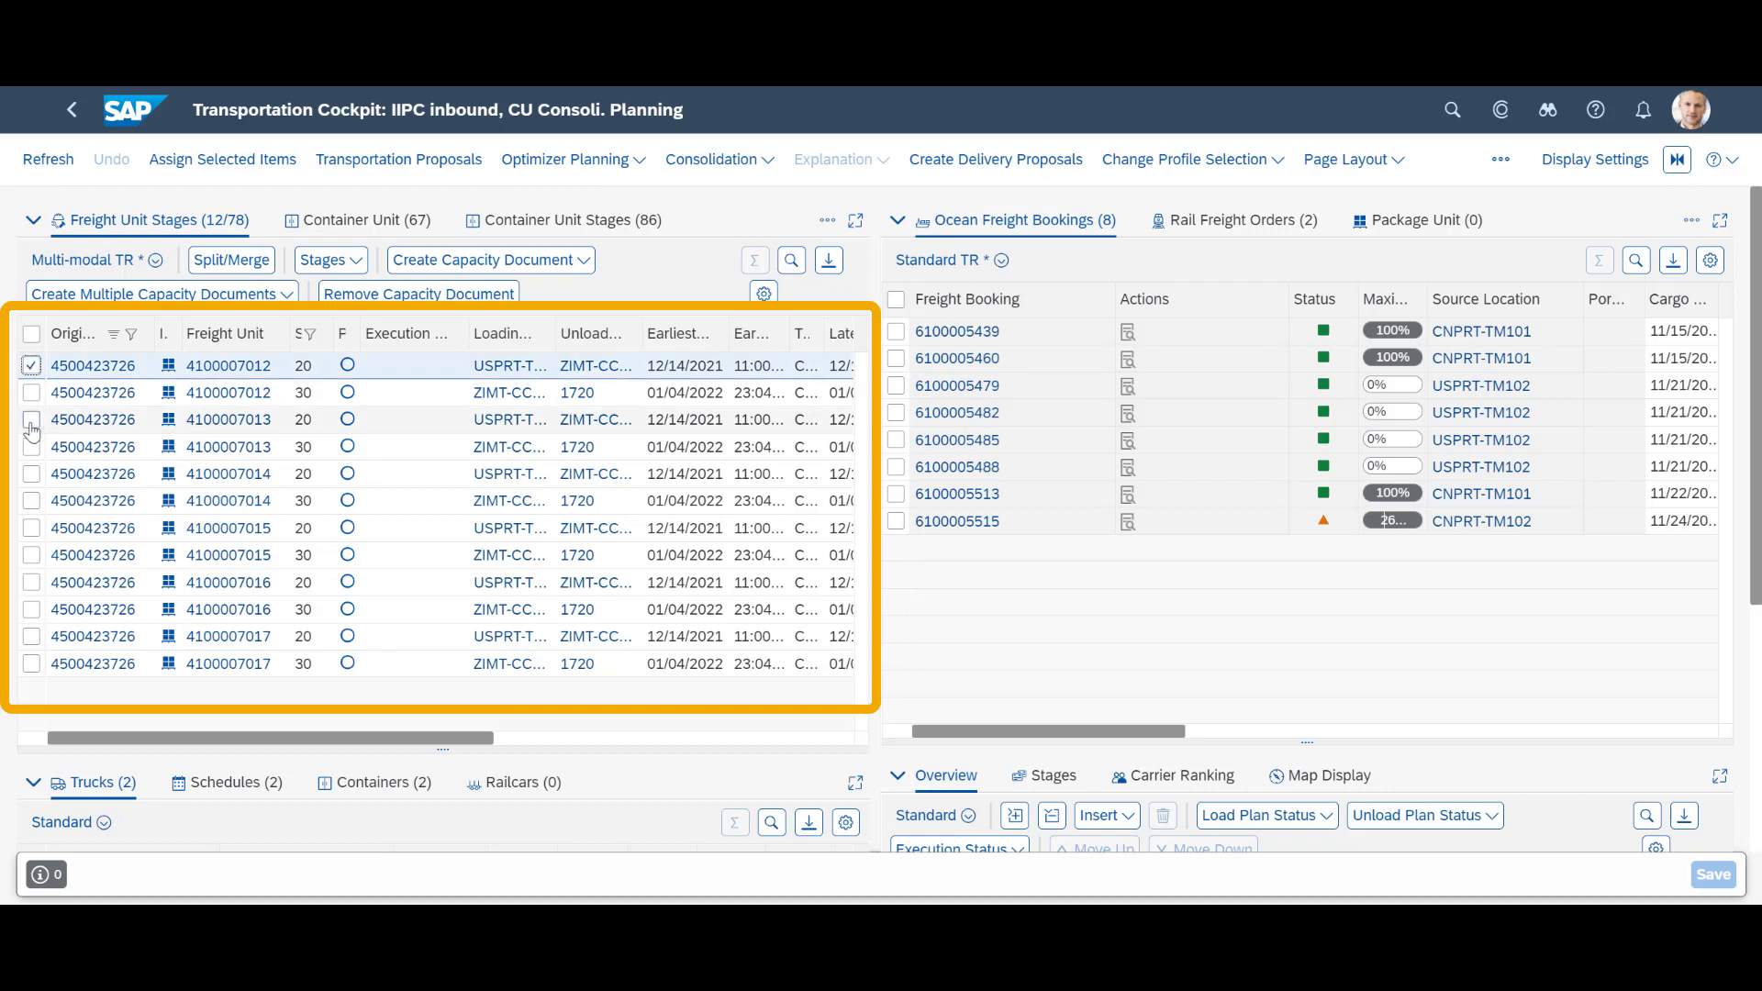
click(31, 419)
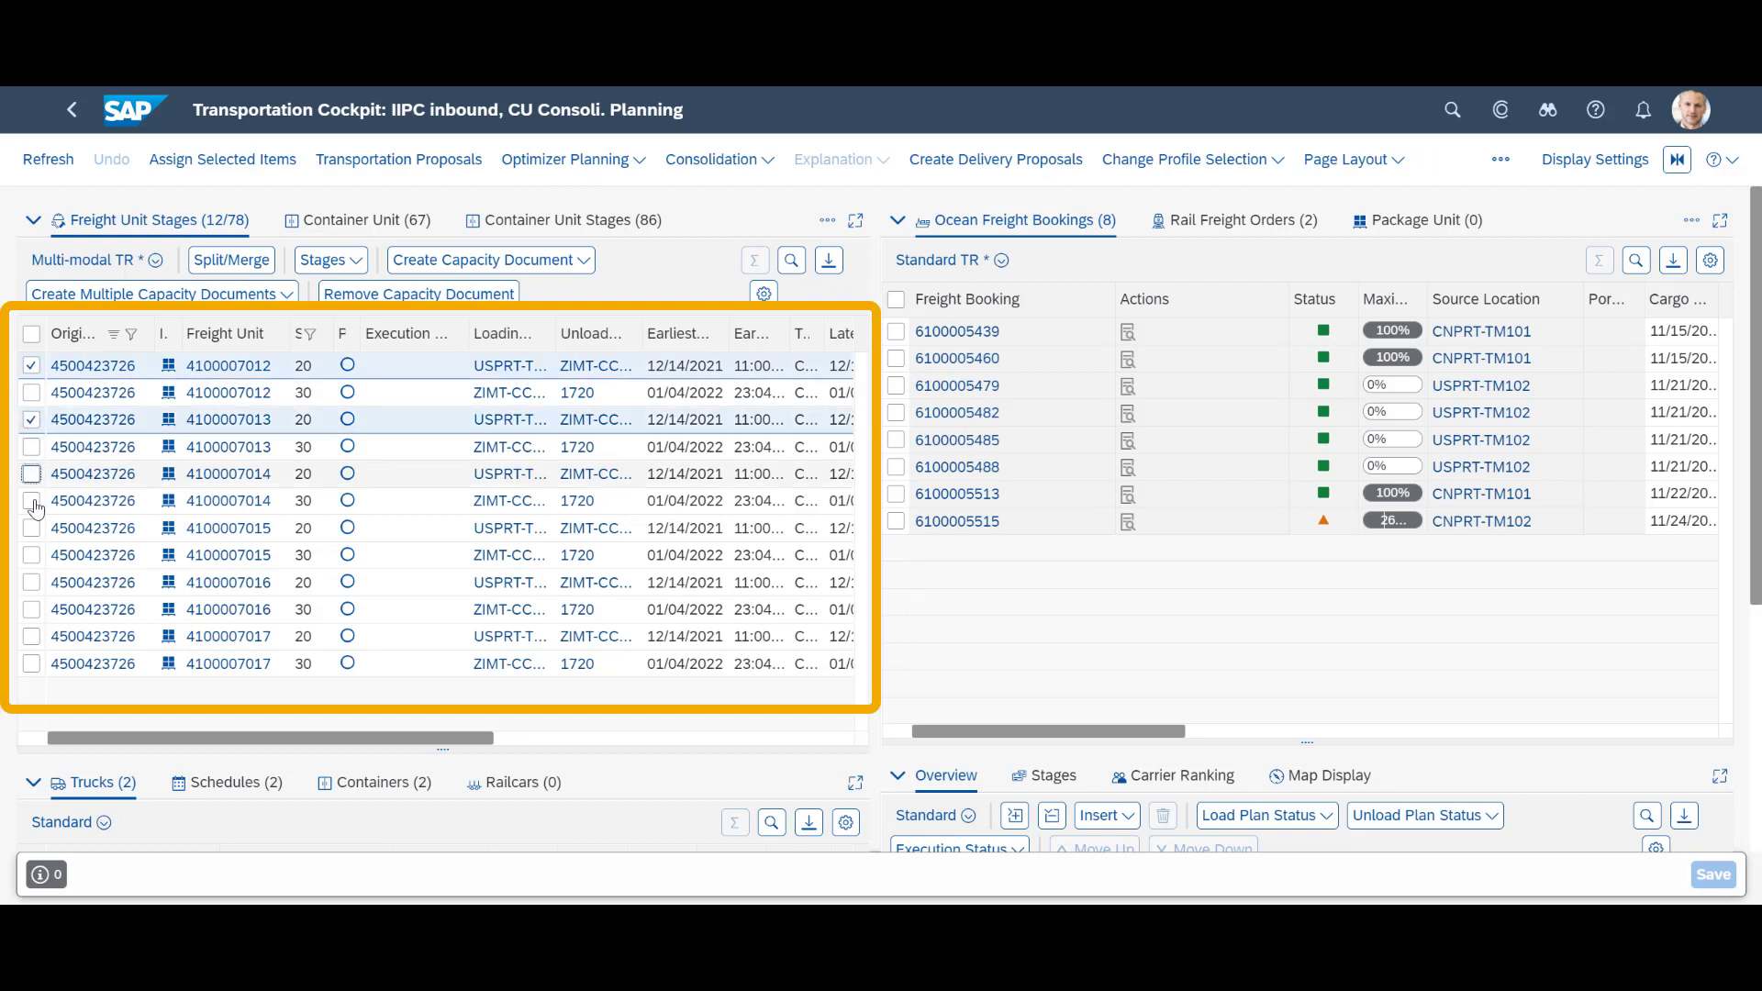
click(32, 474)
click(32, 528)
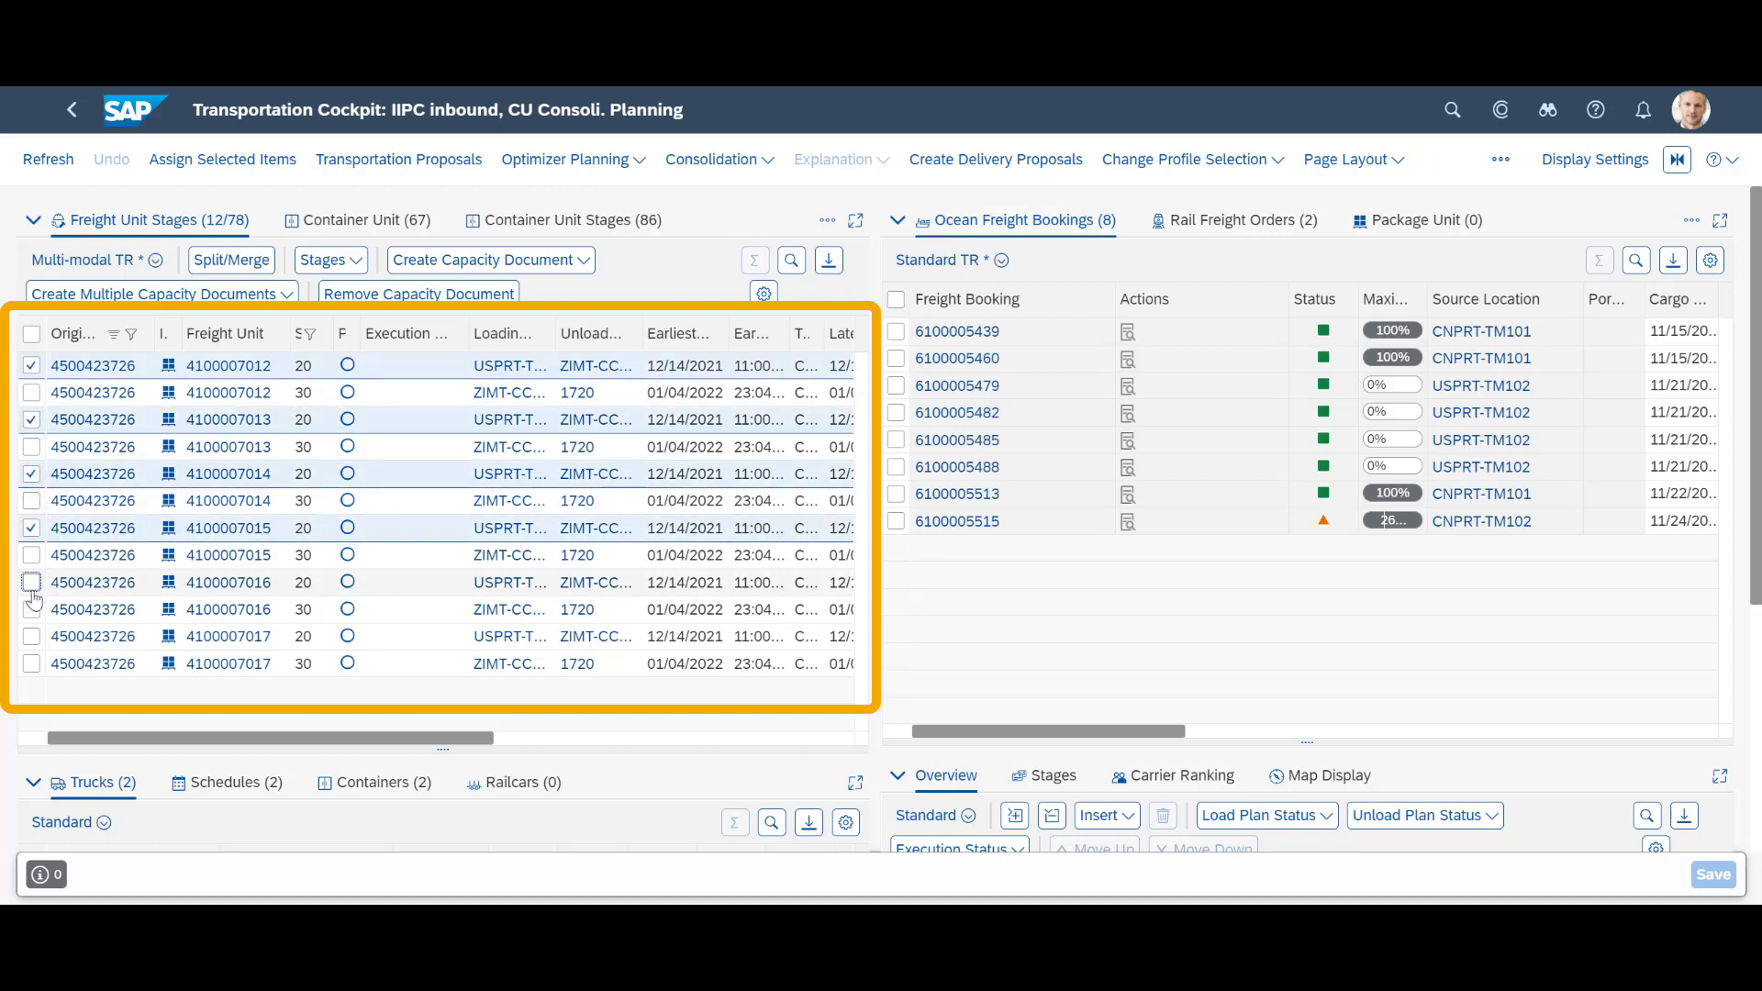
click(31, 582)
click(31, 636)
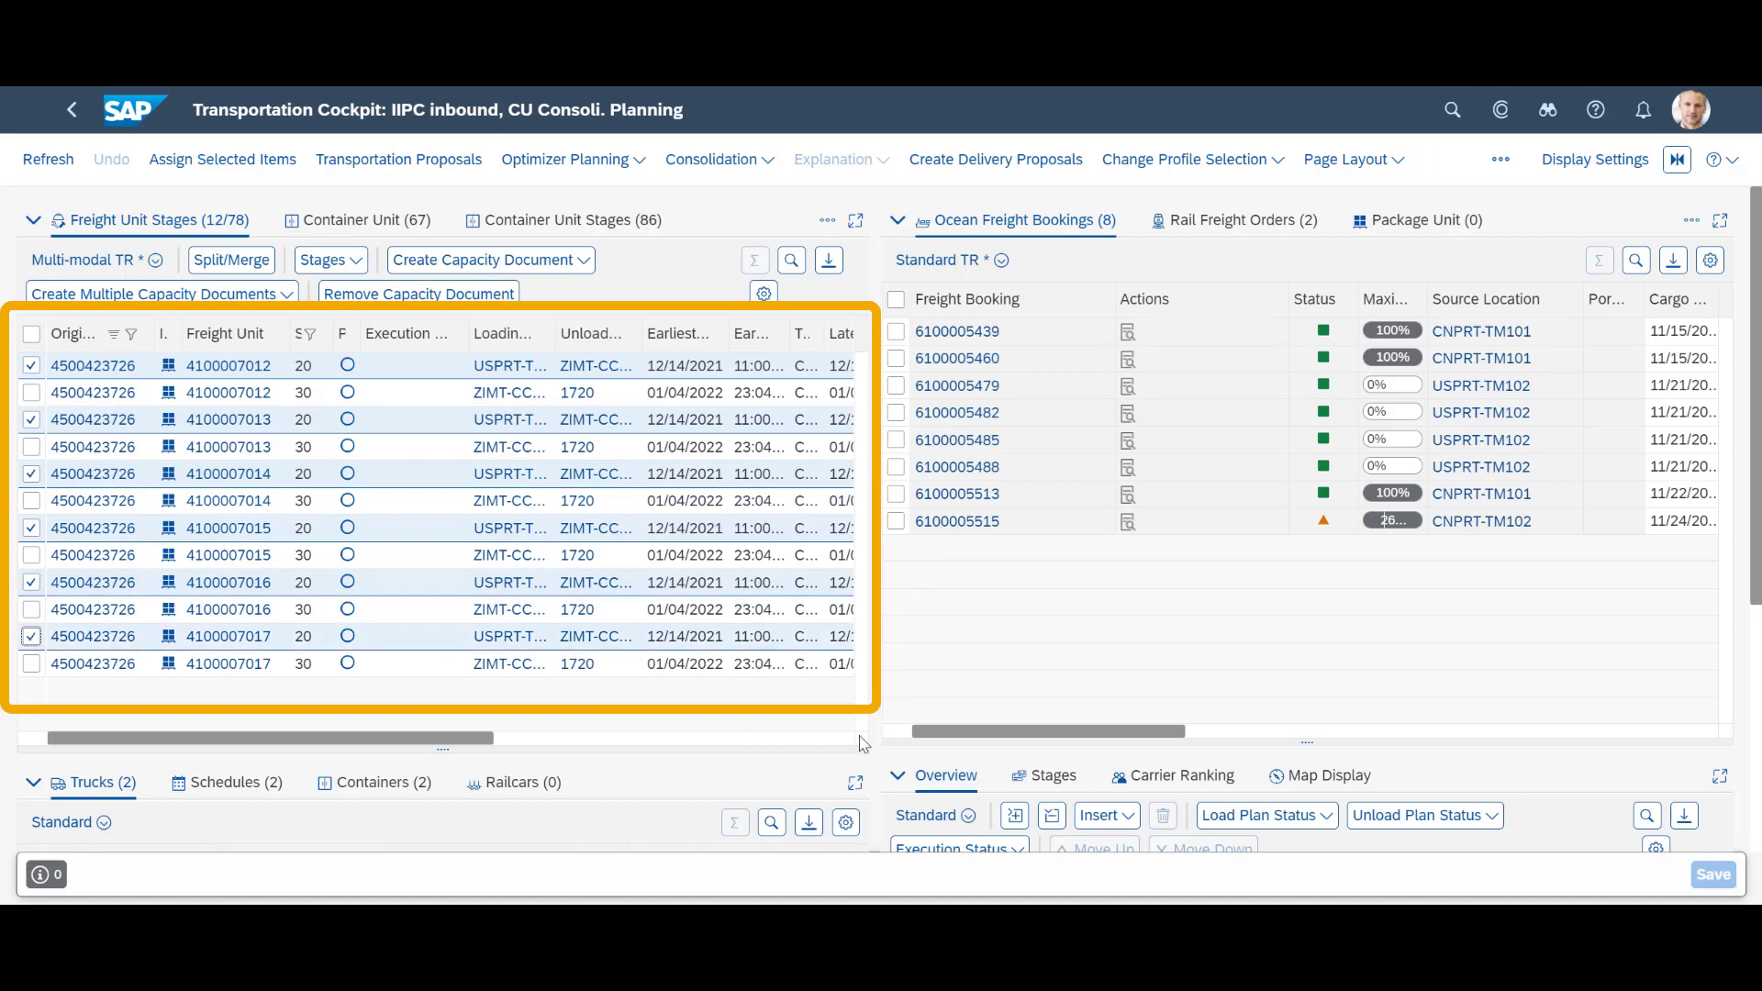
Consolidate them with container US-53G0-CON using Selected Entries Only, creating units $1 and $2.
click(405, 785)
scroll(408, 787, down, 2)
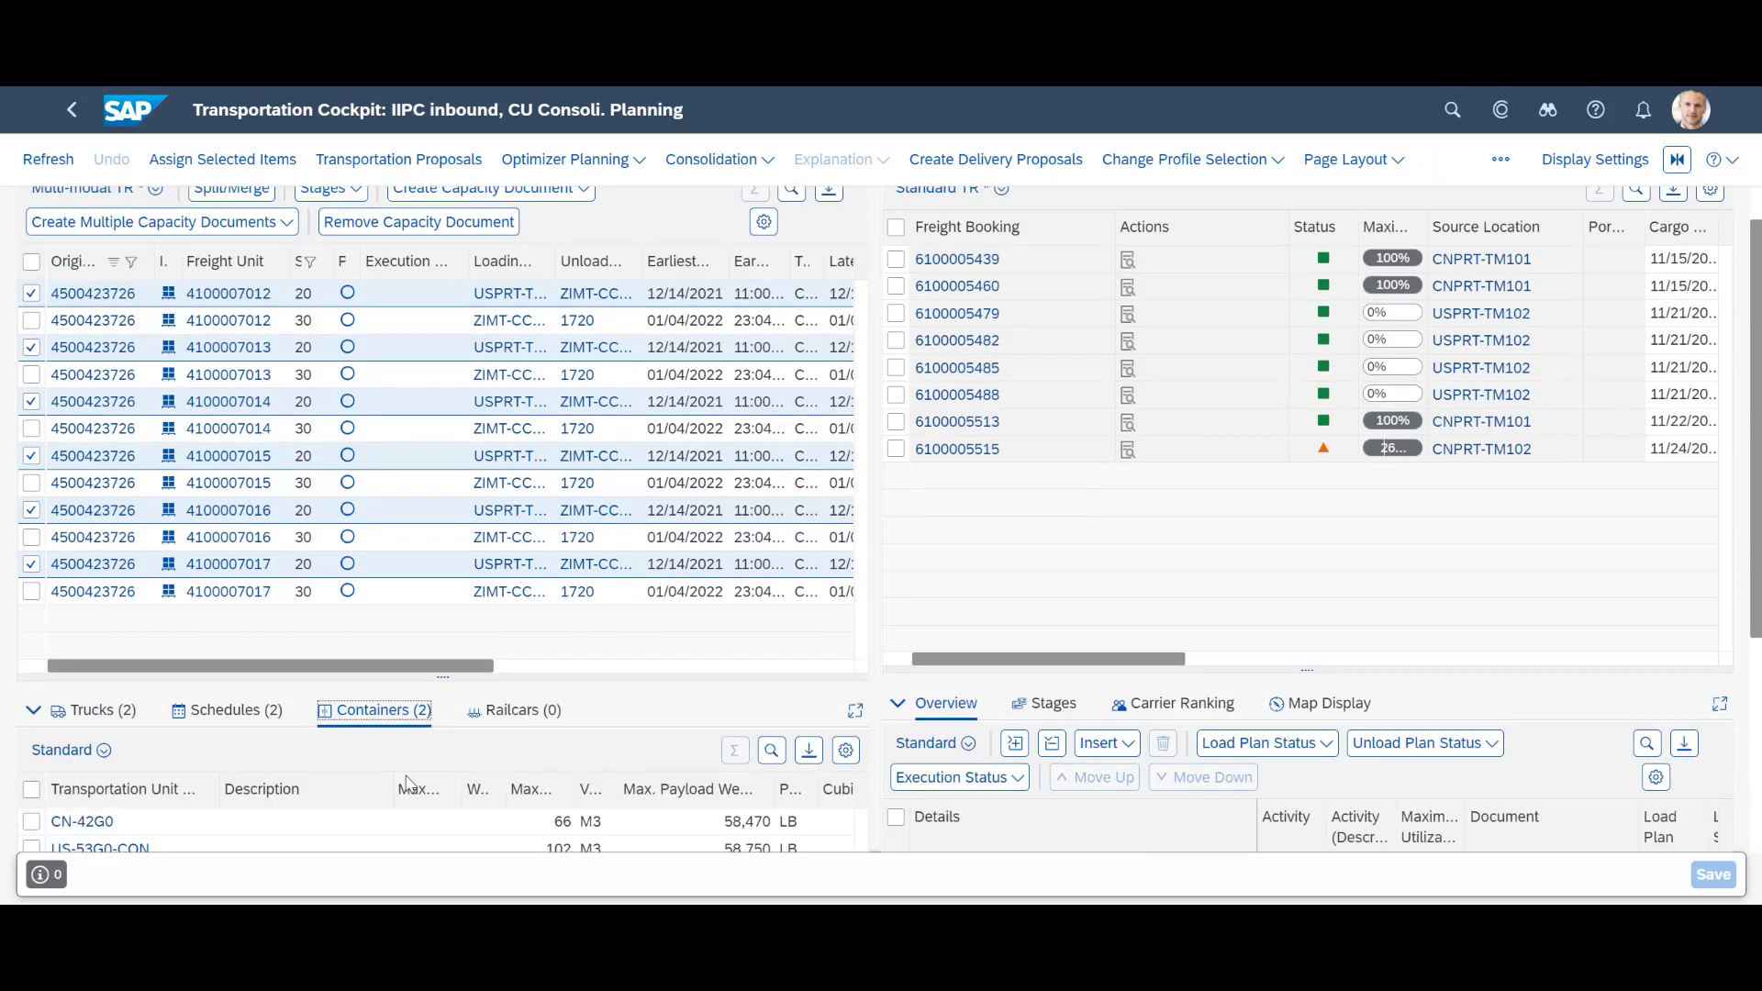
click(410, 800)
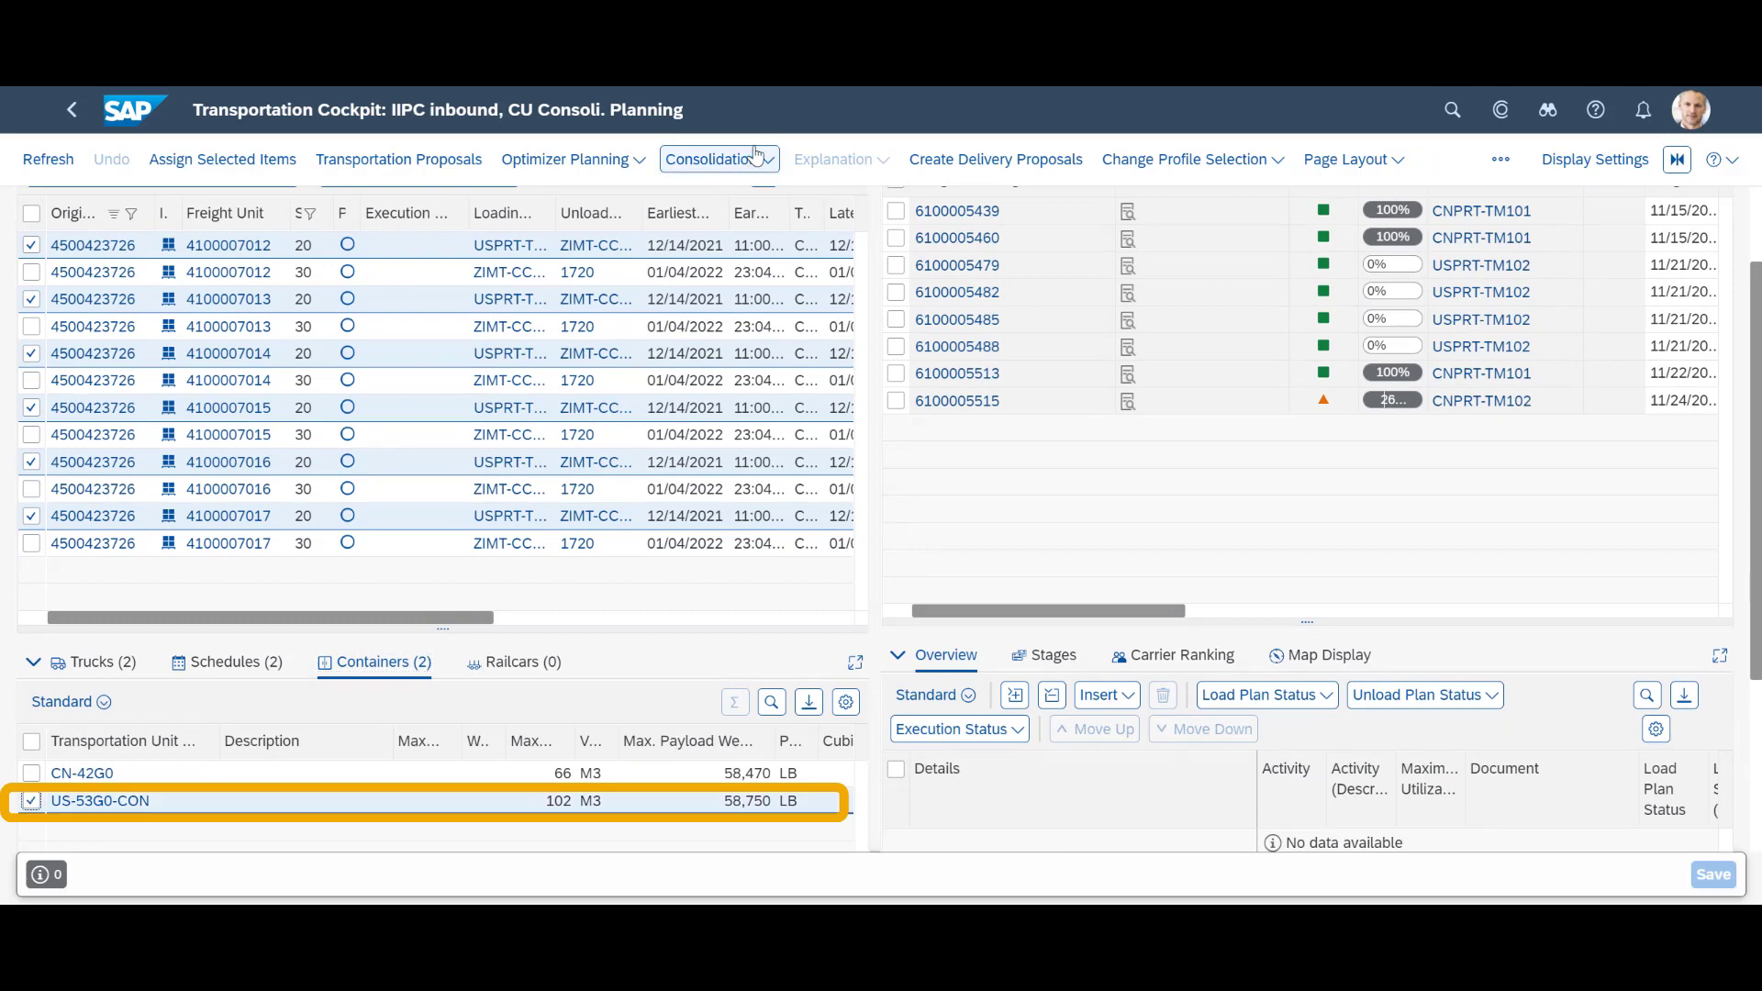
click(716, 160)
click(769, 260)
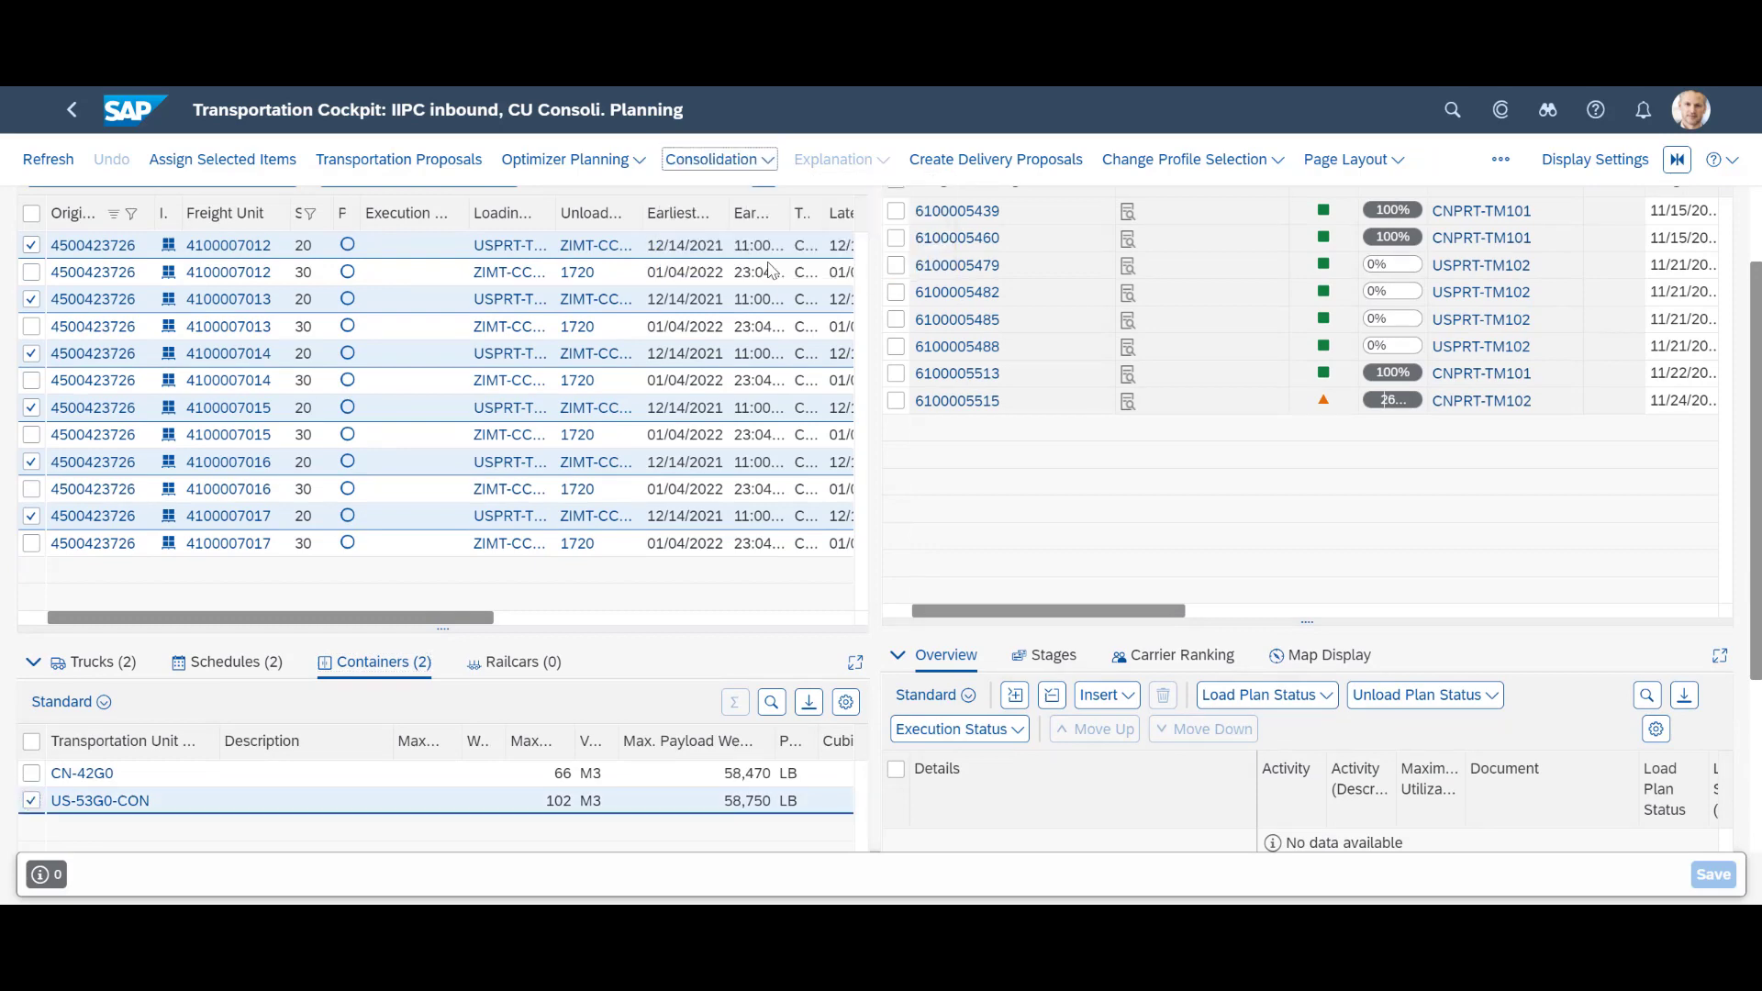
click(477, 699)
scroll(1737, 654, down, 5)
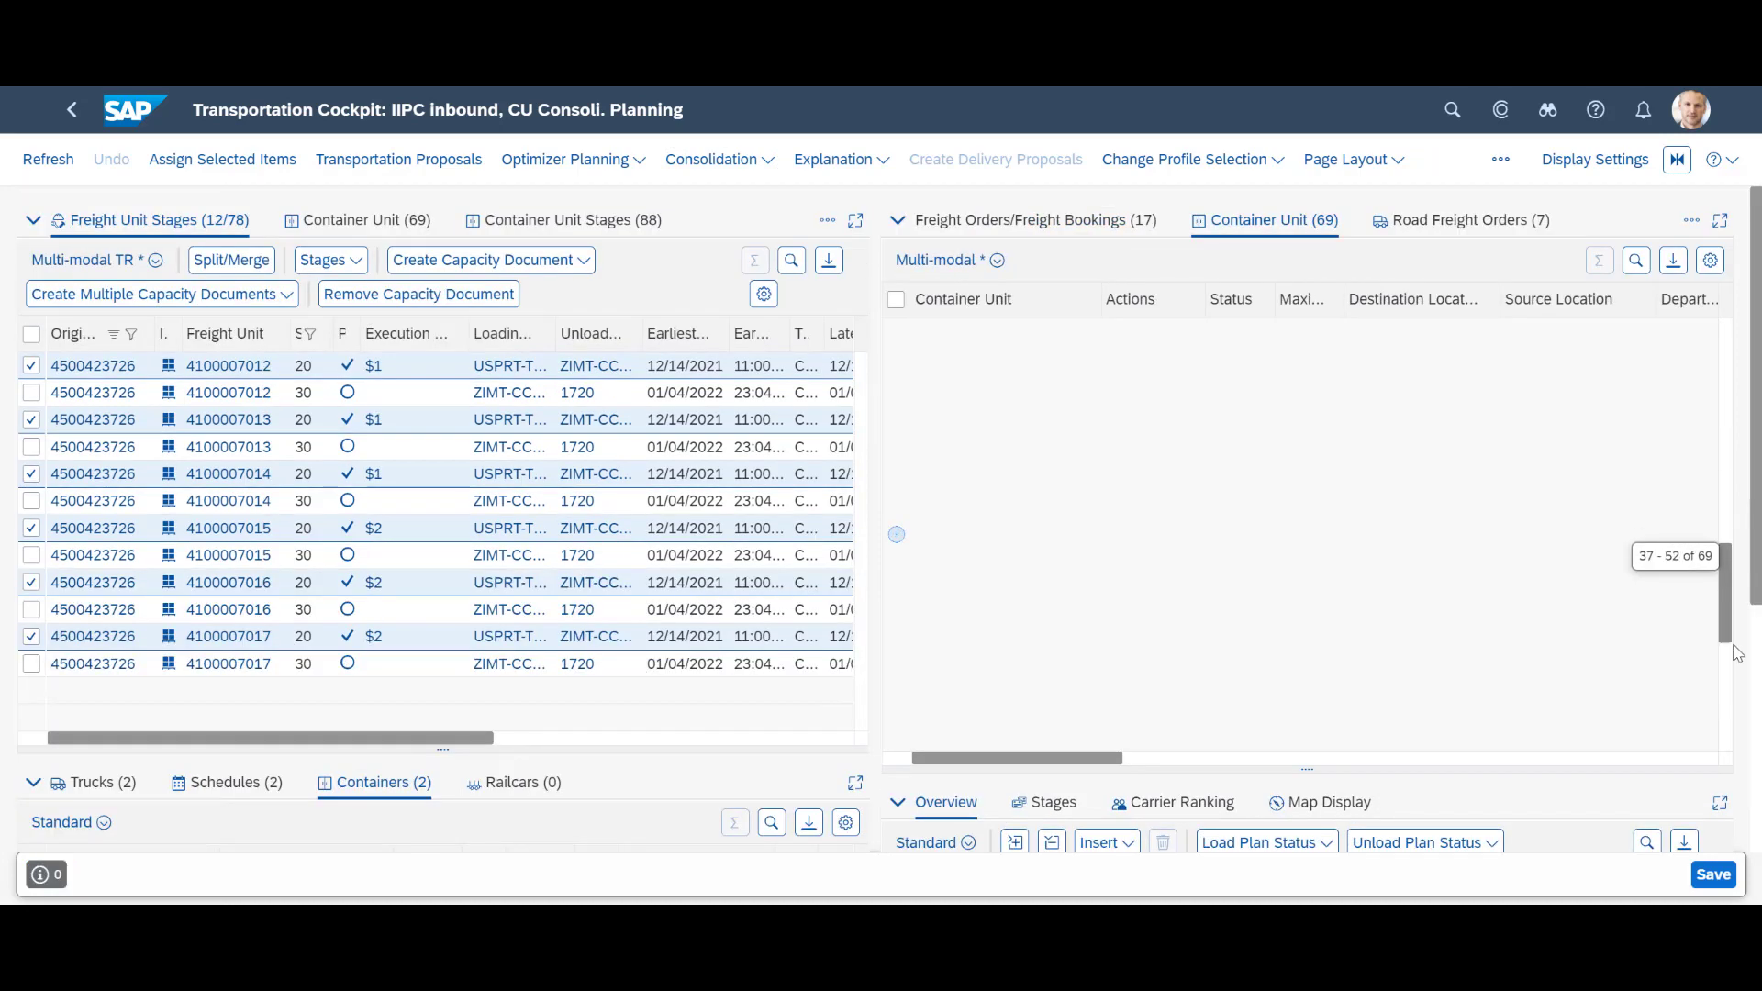
scroll(1737, 654, down, 3)
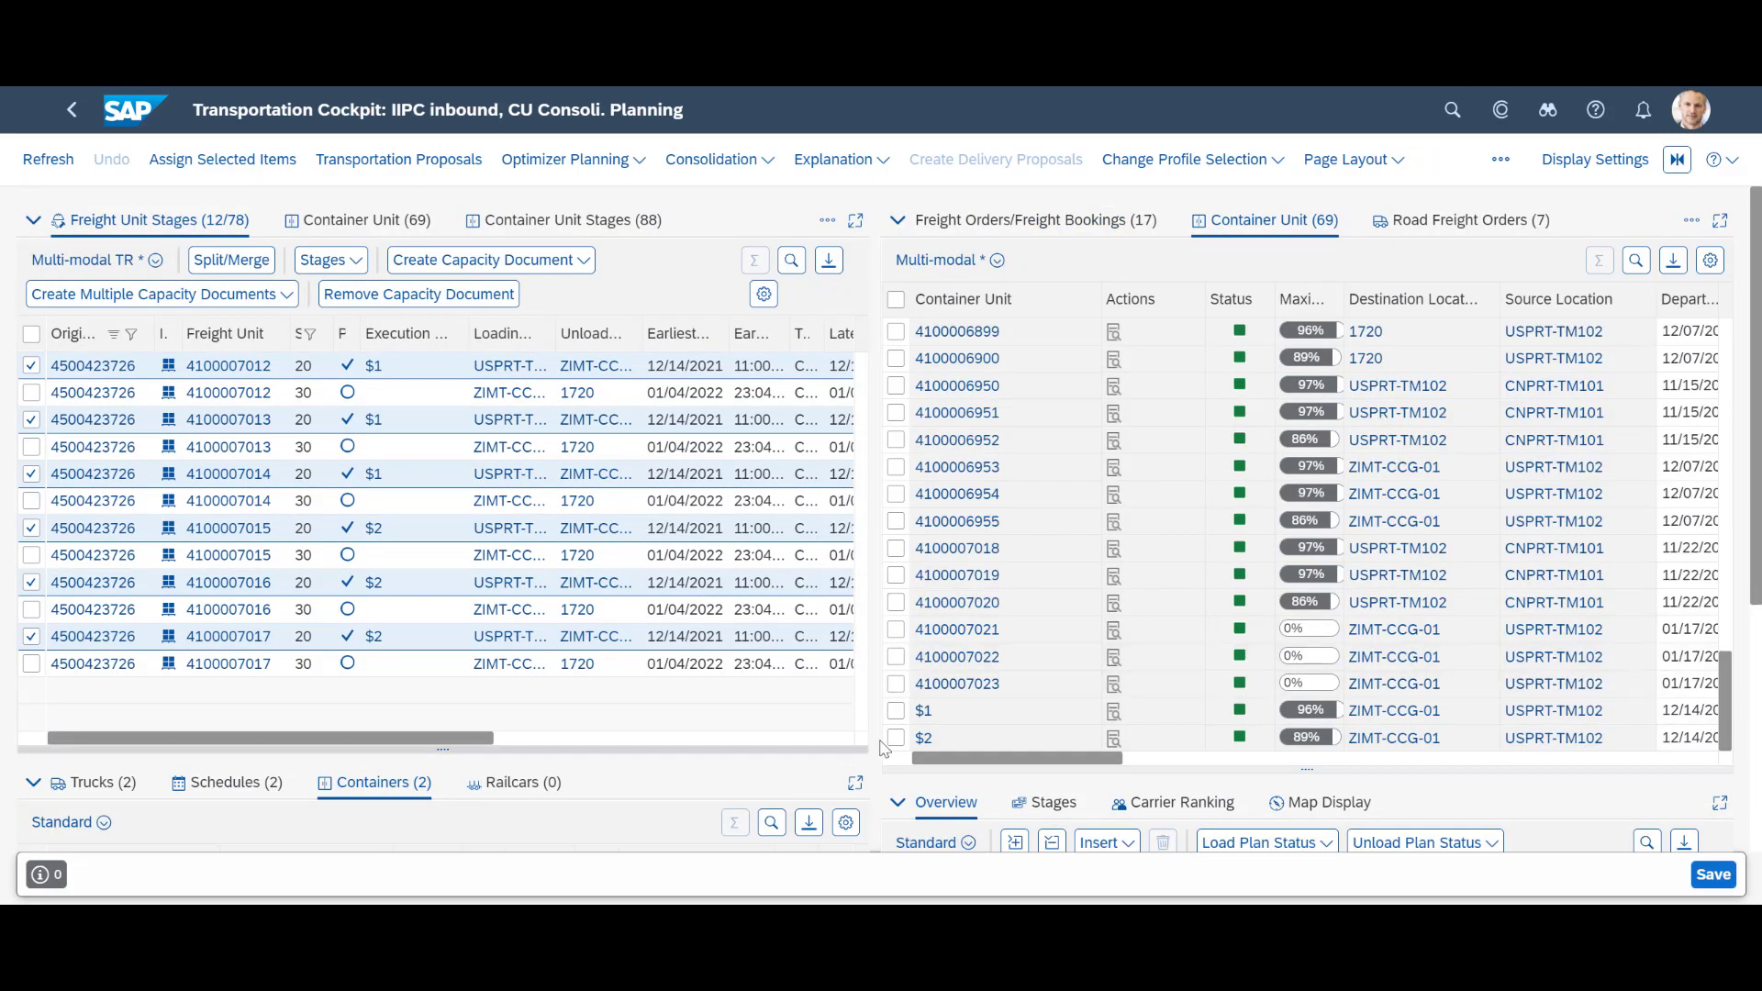
key(ctrl+s)
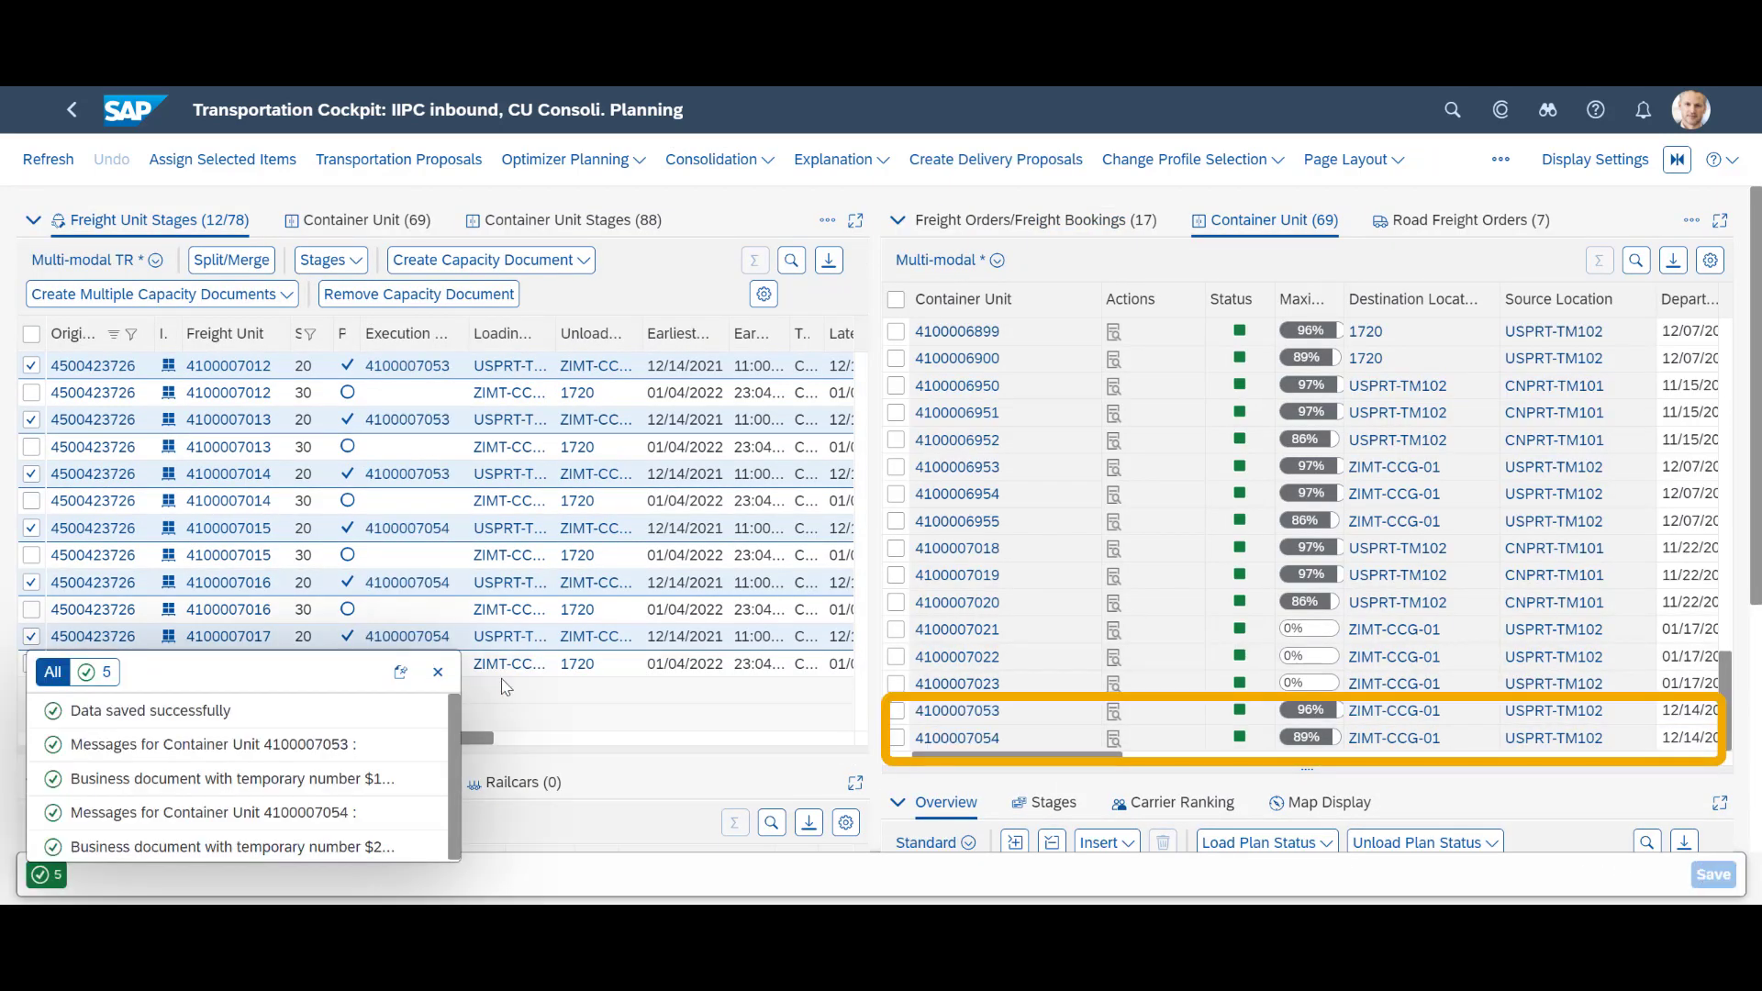
key(Escape)
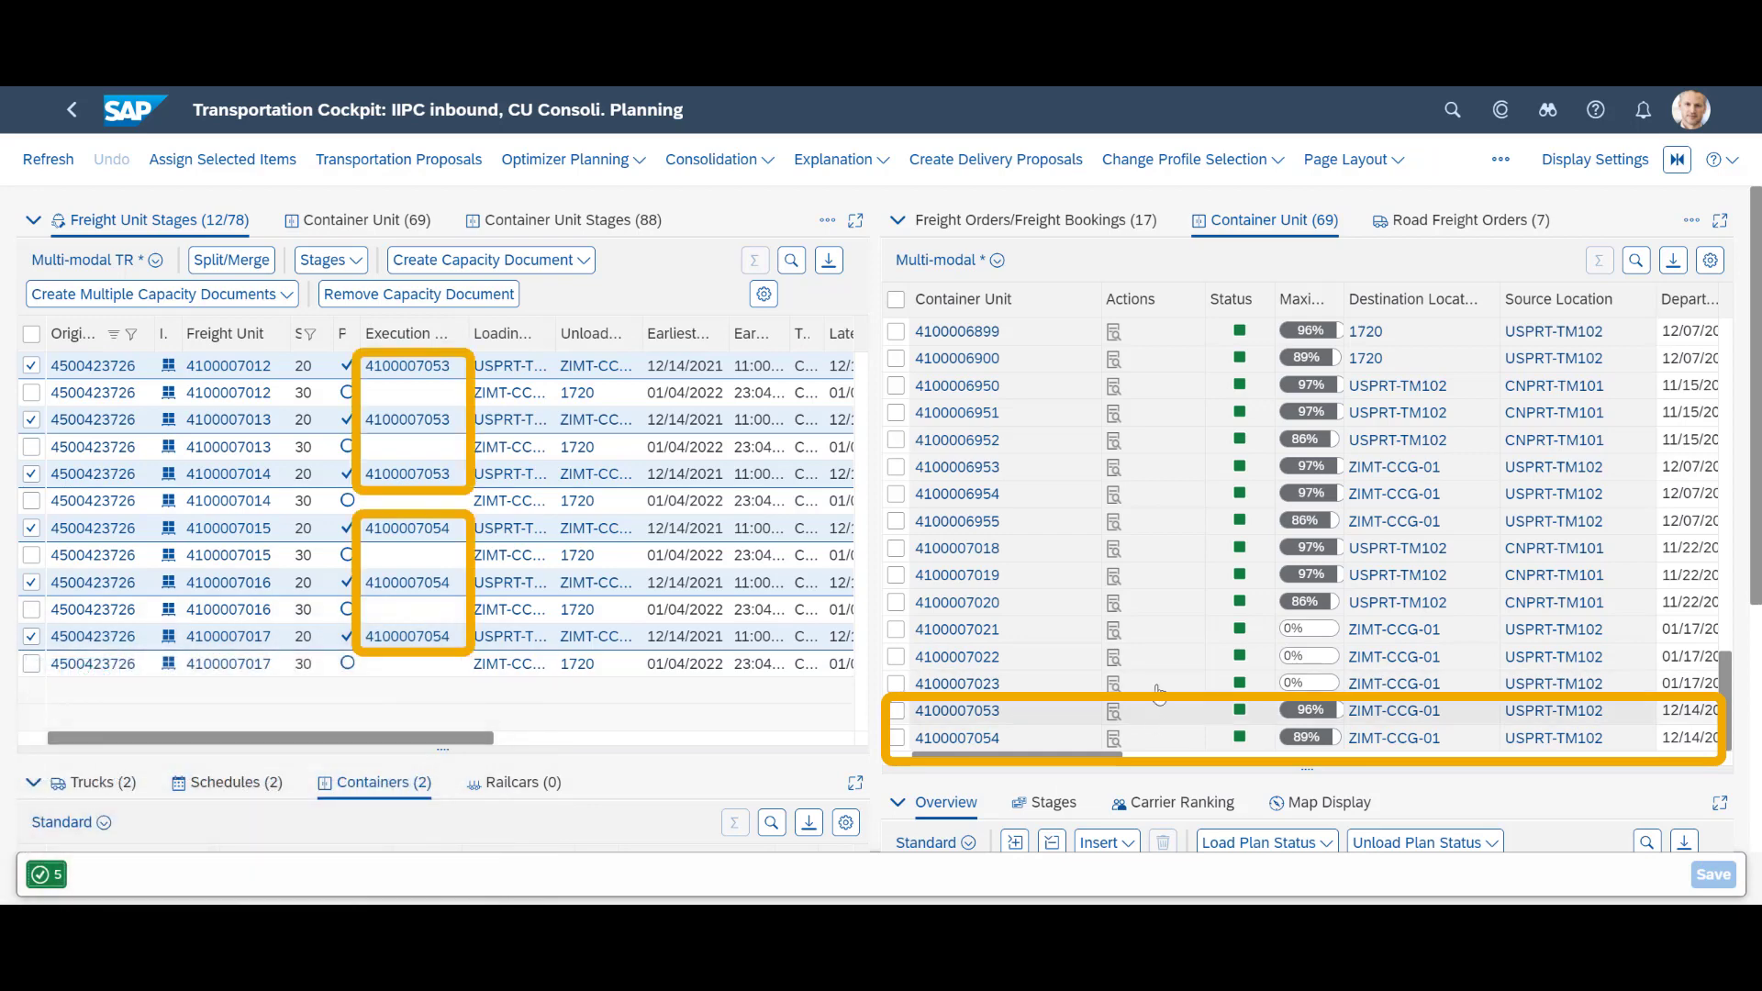
click(1114, 713)
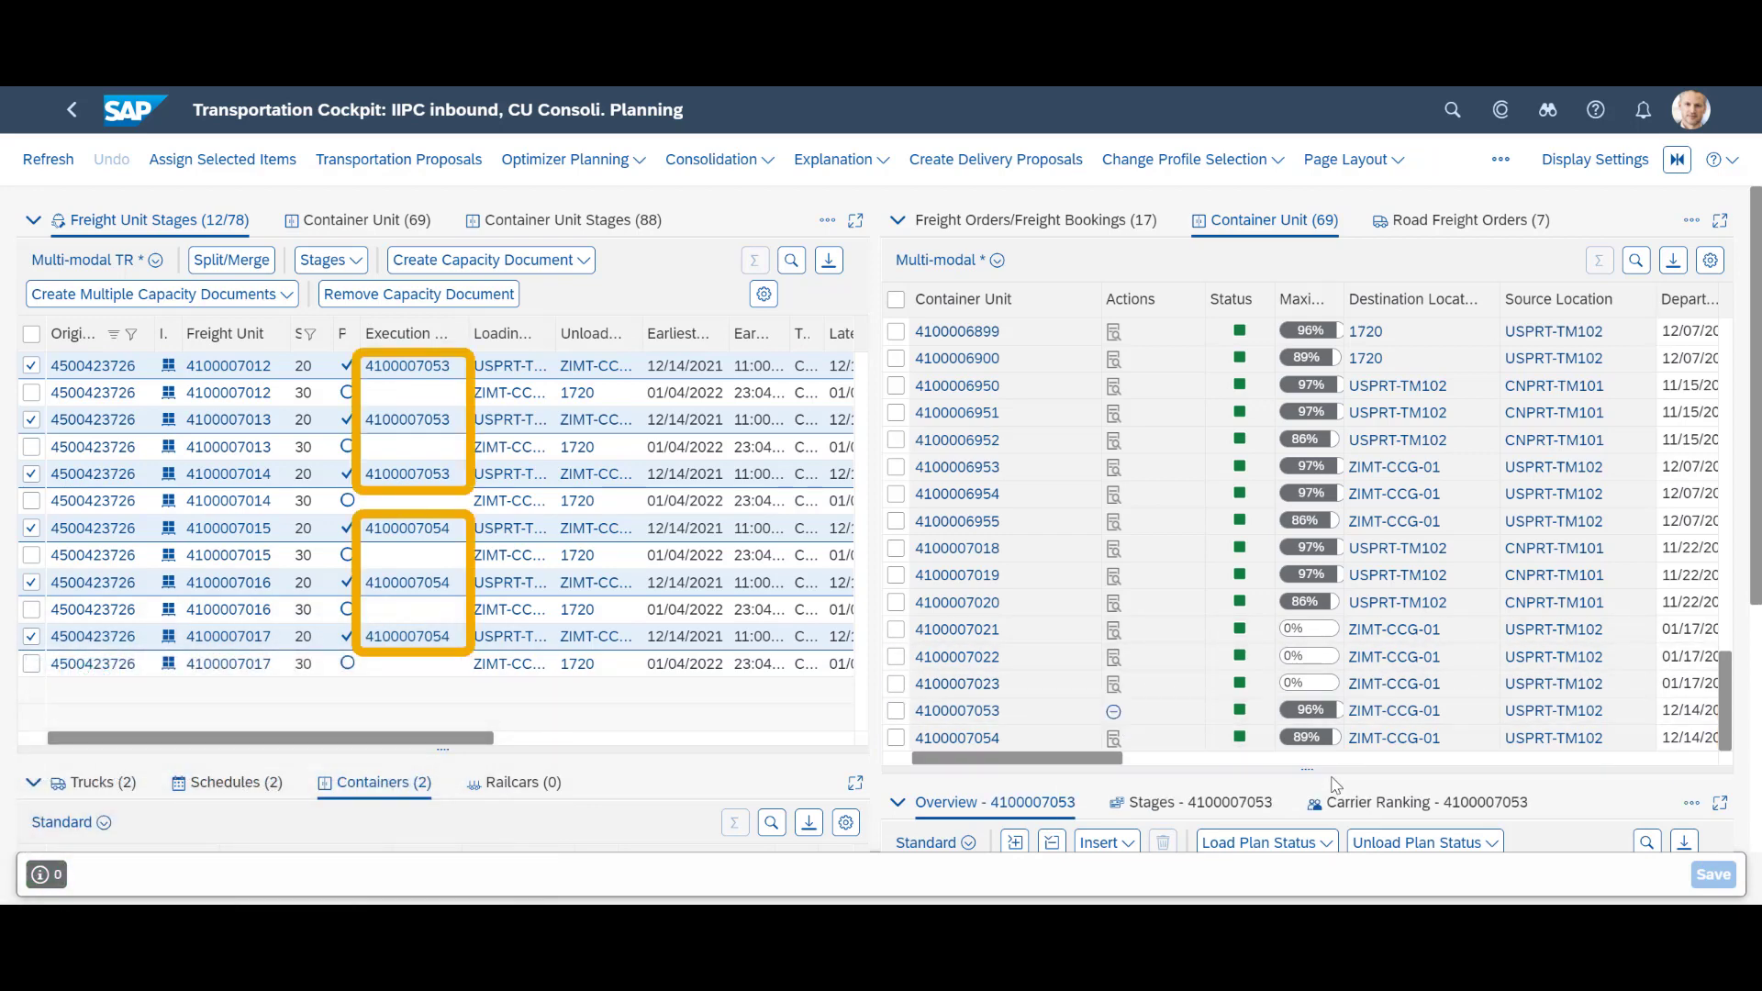
drag(1327, 773, 1385, 684)
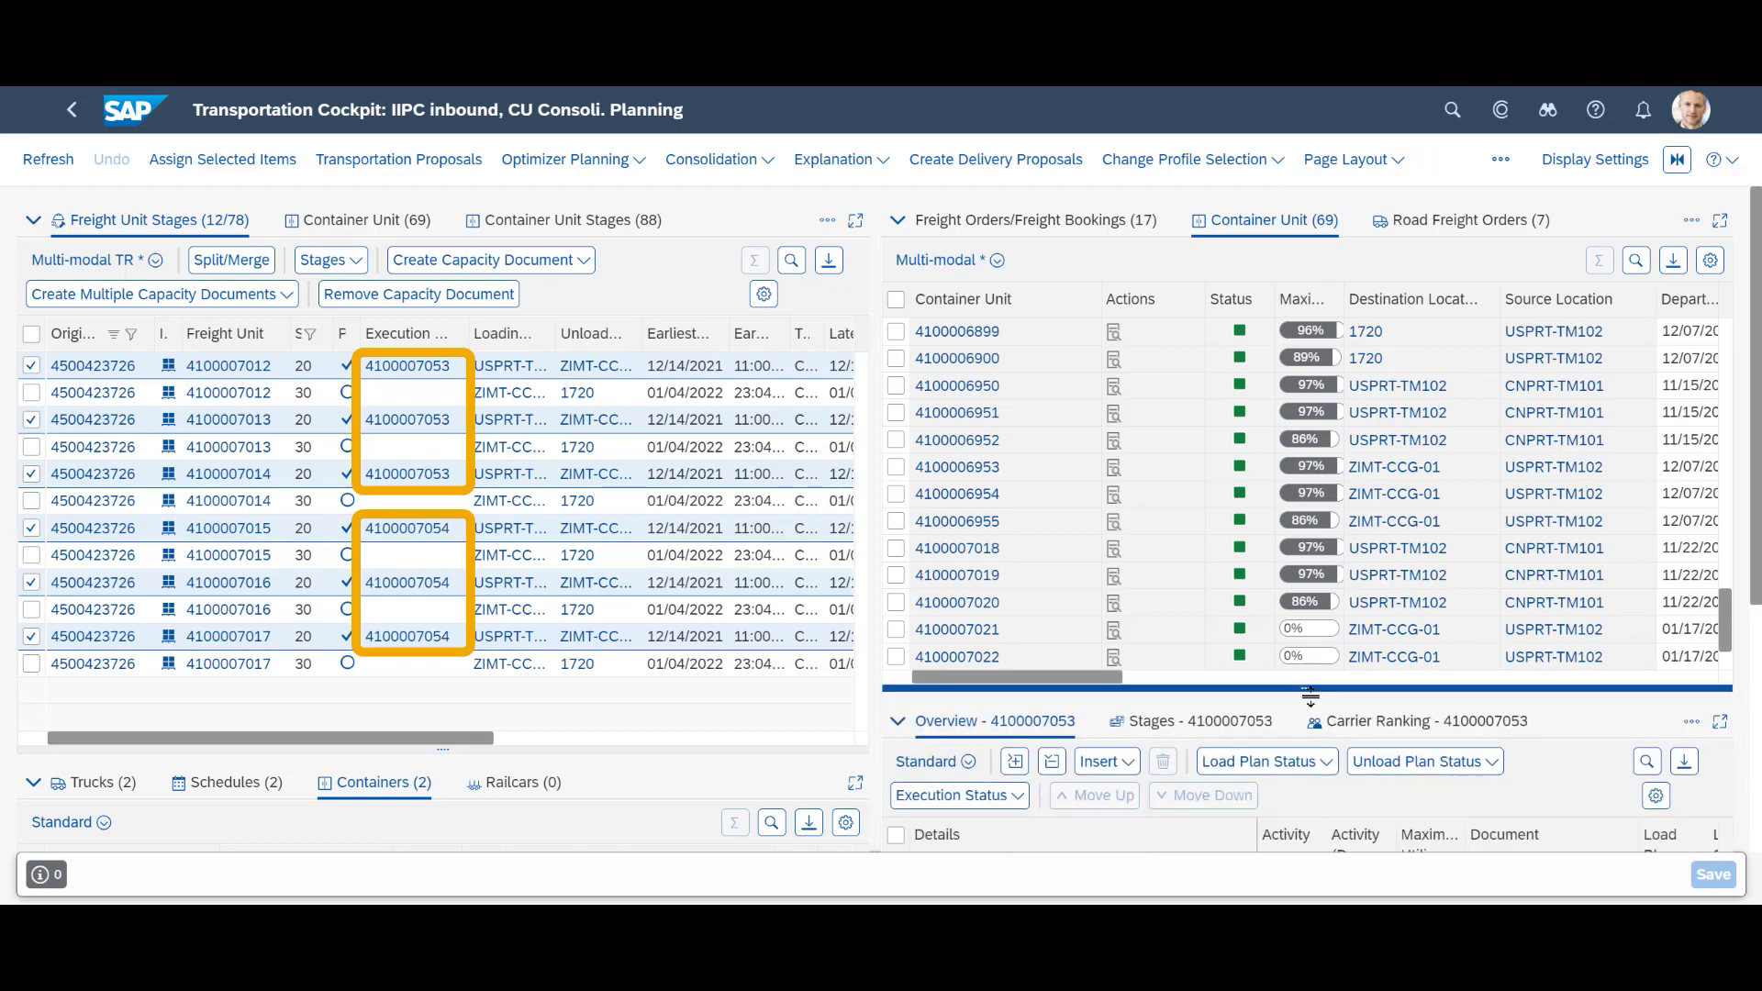
drag(1754, 542, 1754, 672)
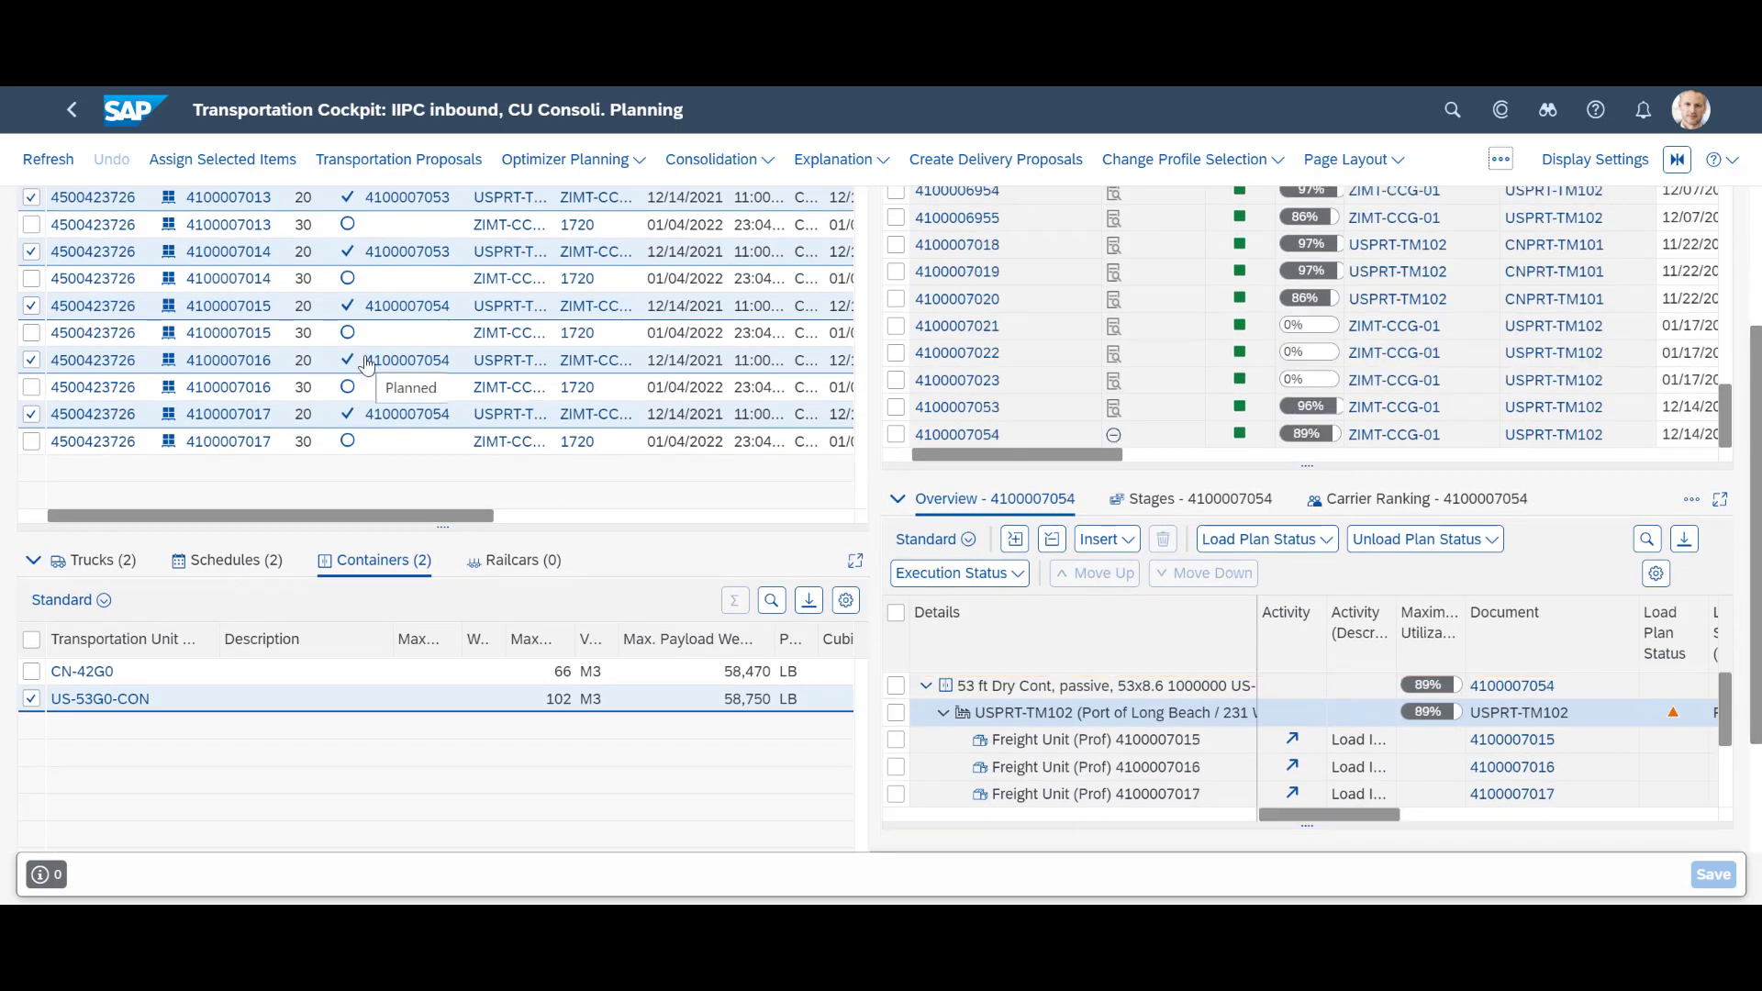
click(303, 333)
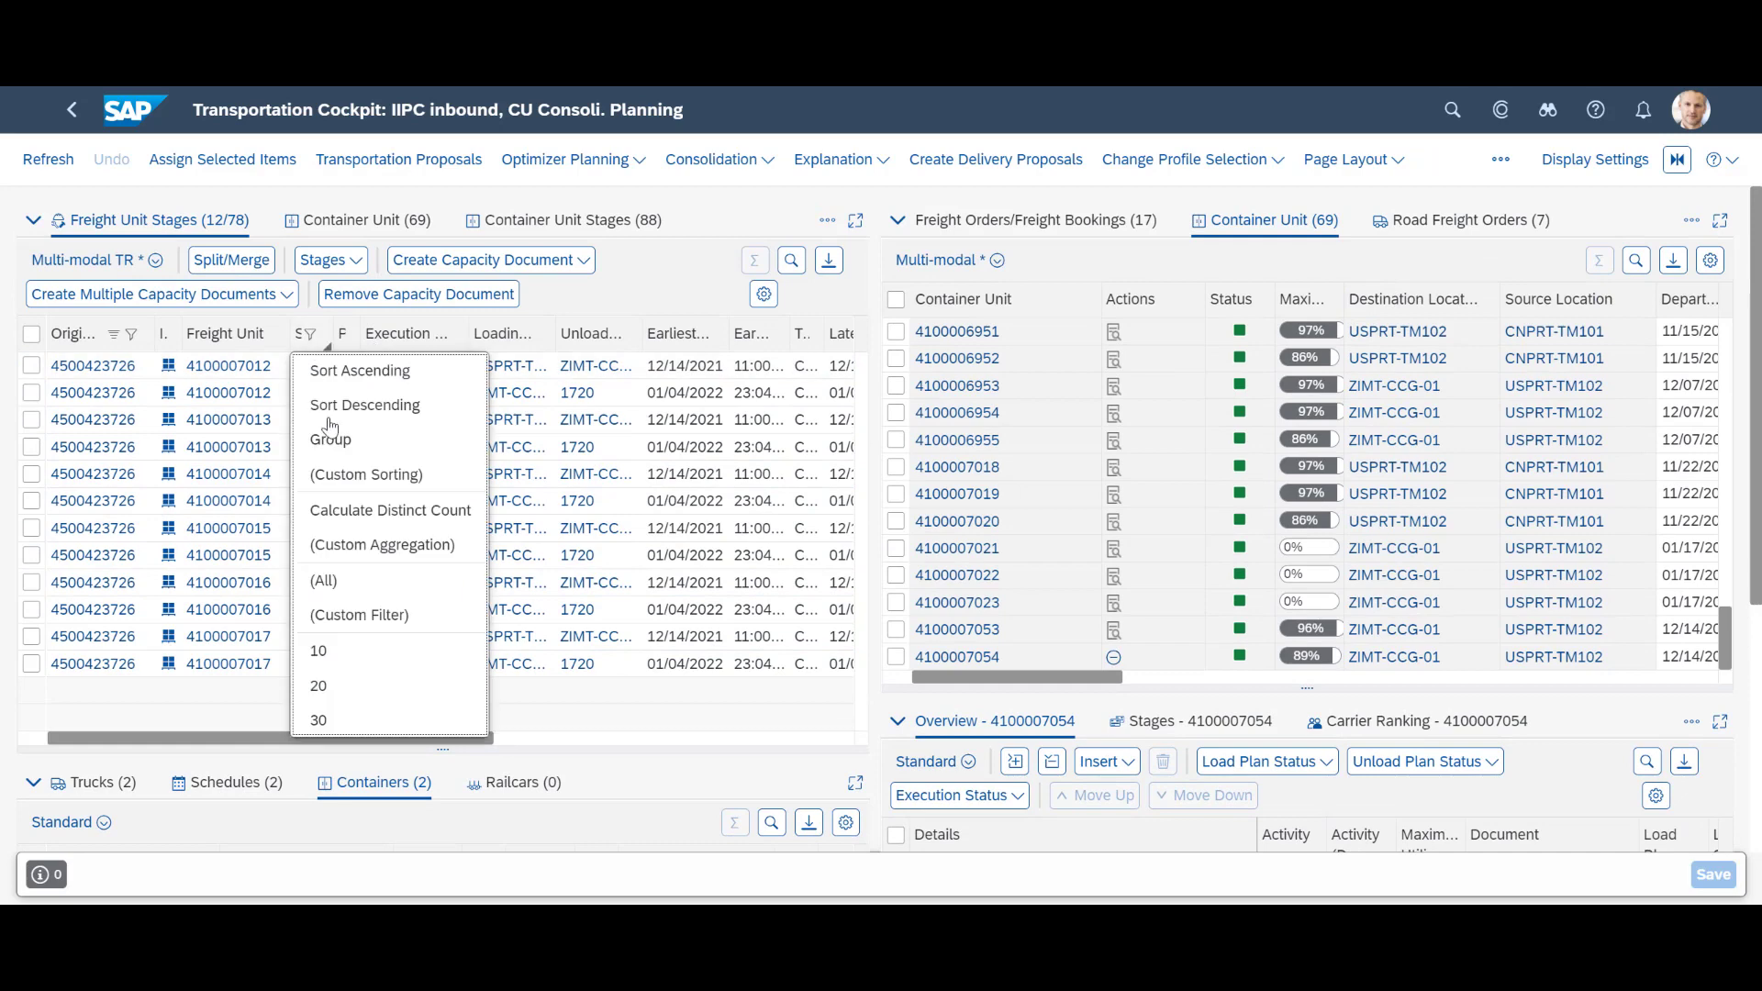
click(341, 721)
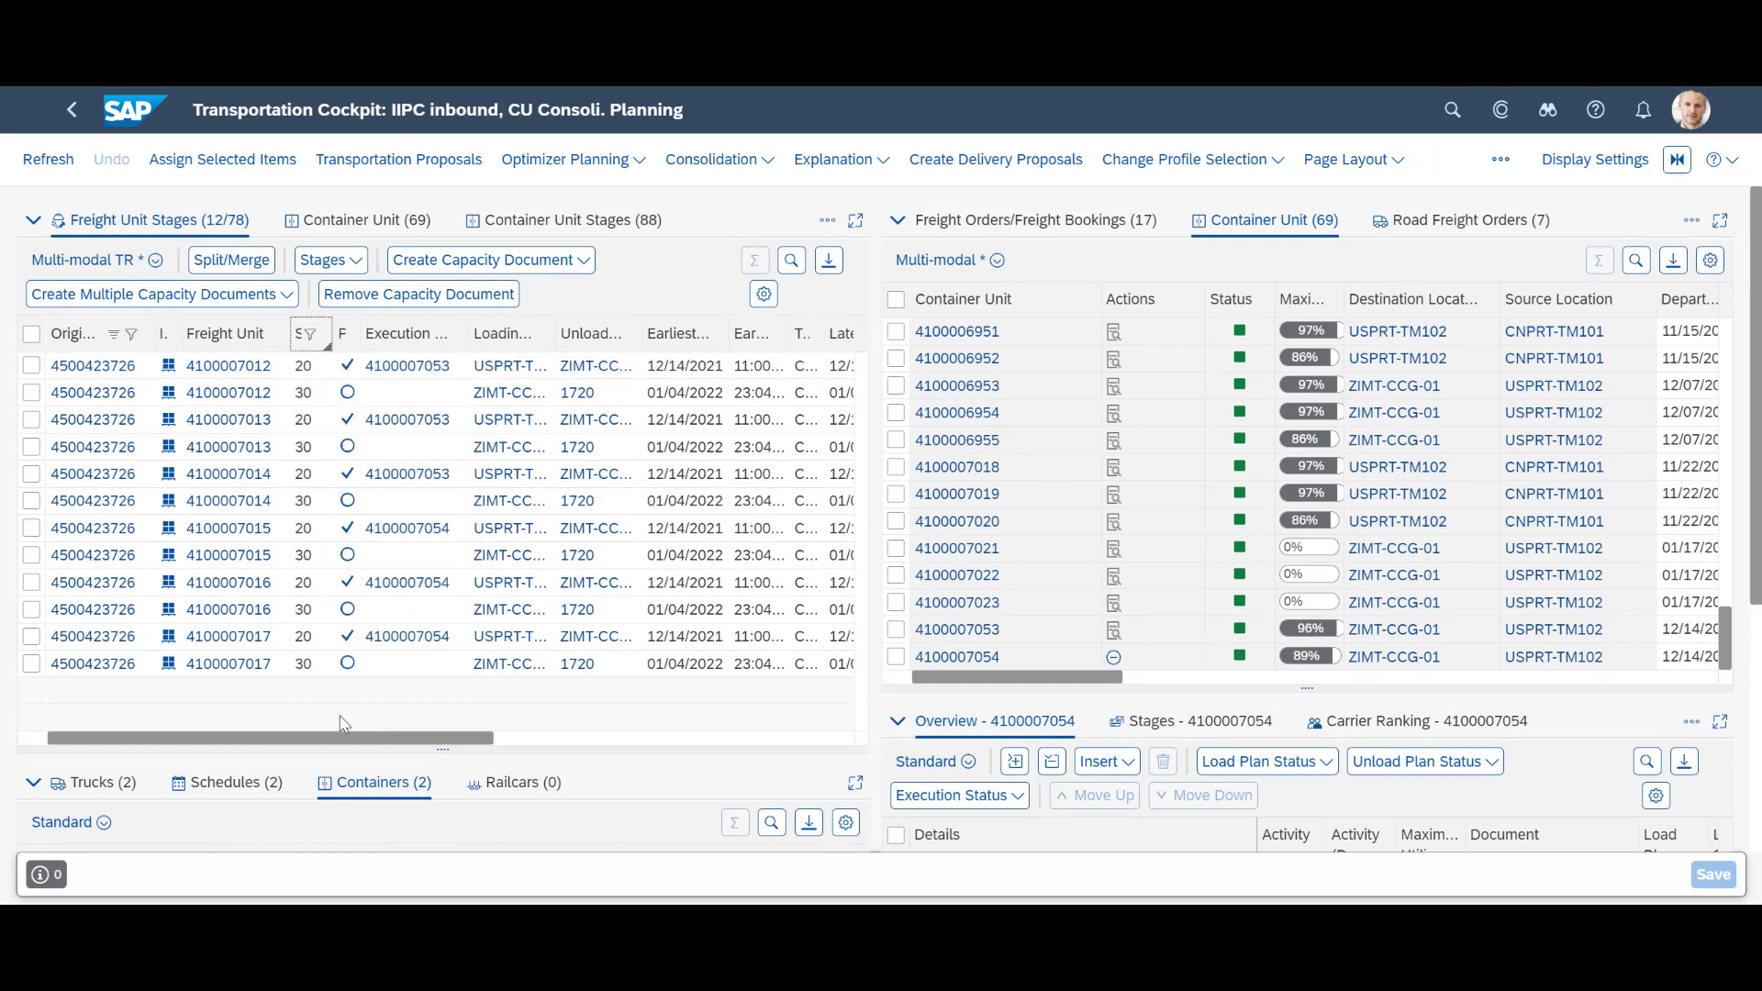
click(31, 366)
click(31, 393)
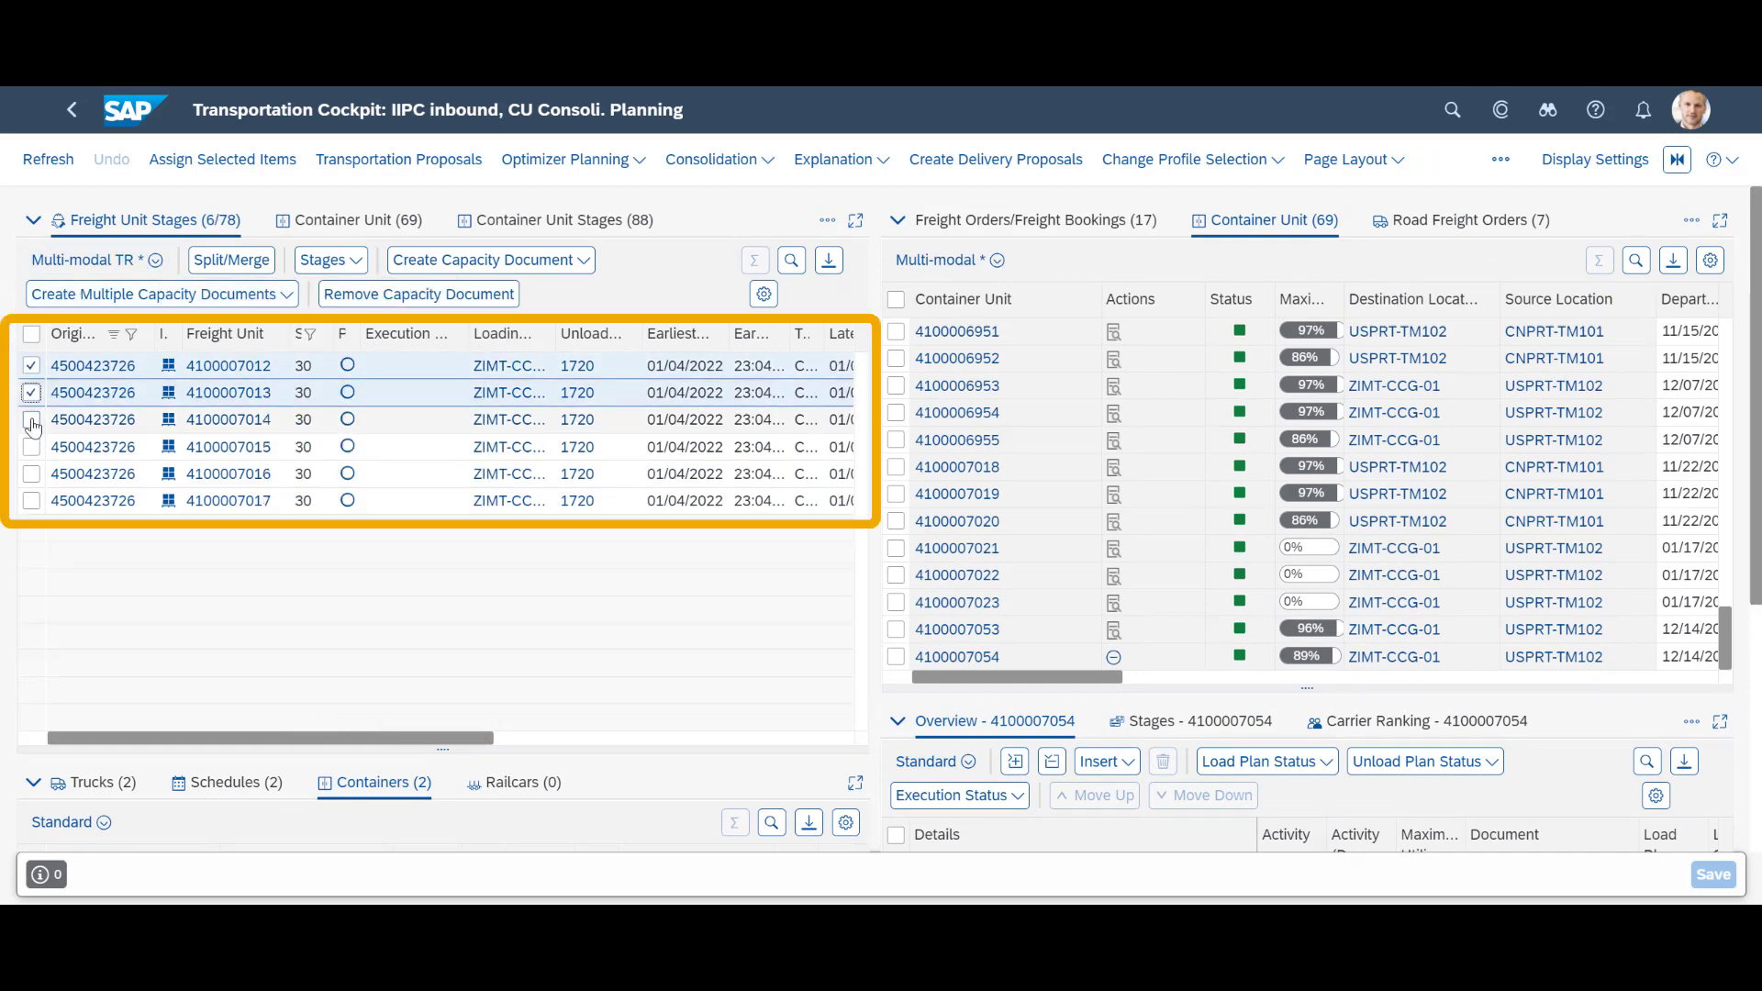
click(31, 420)
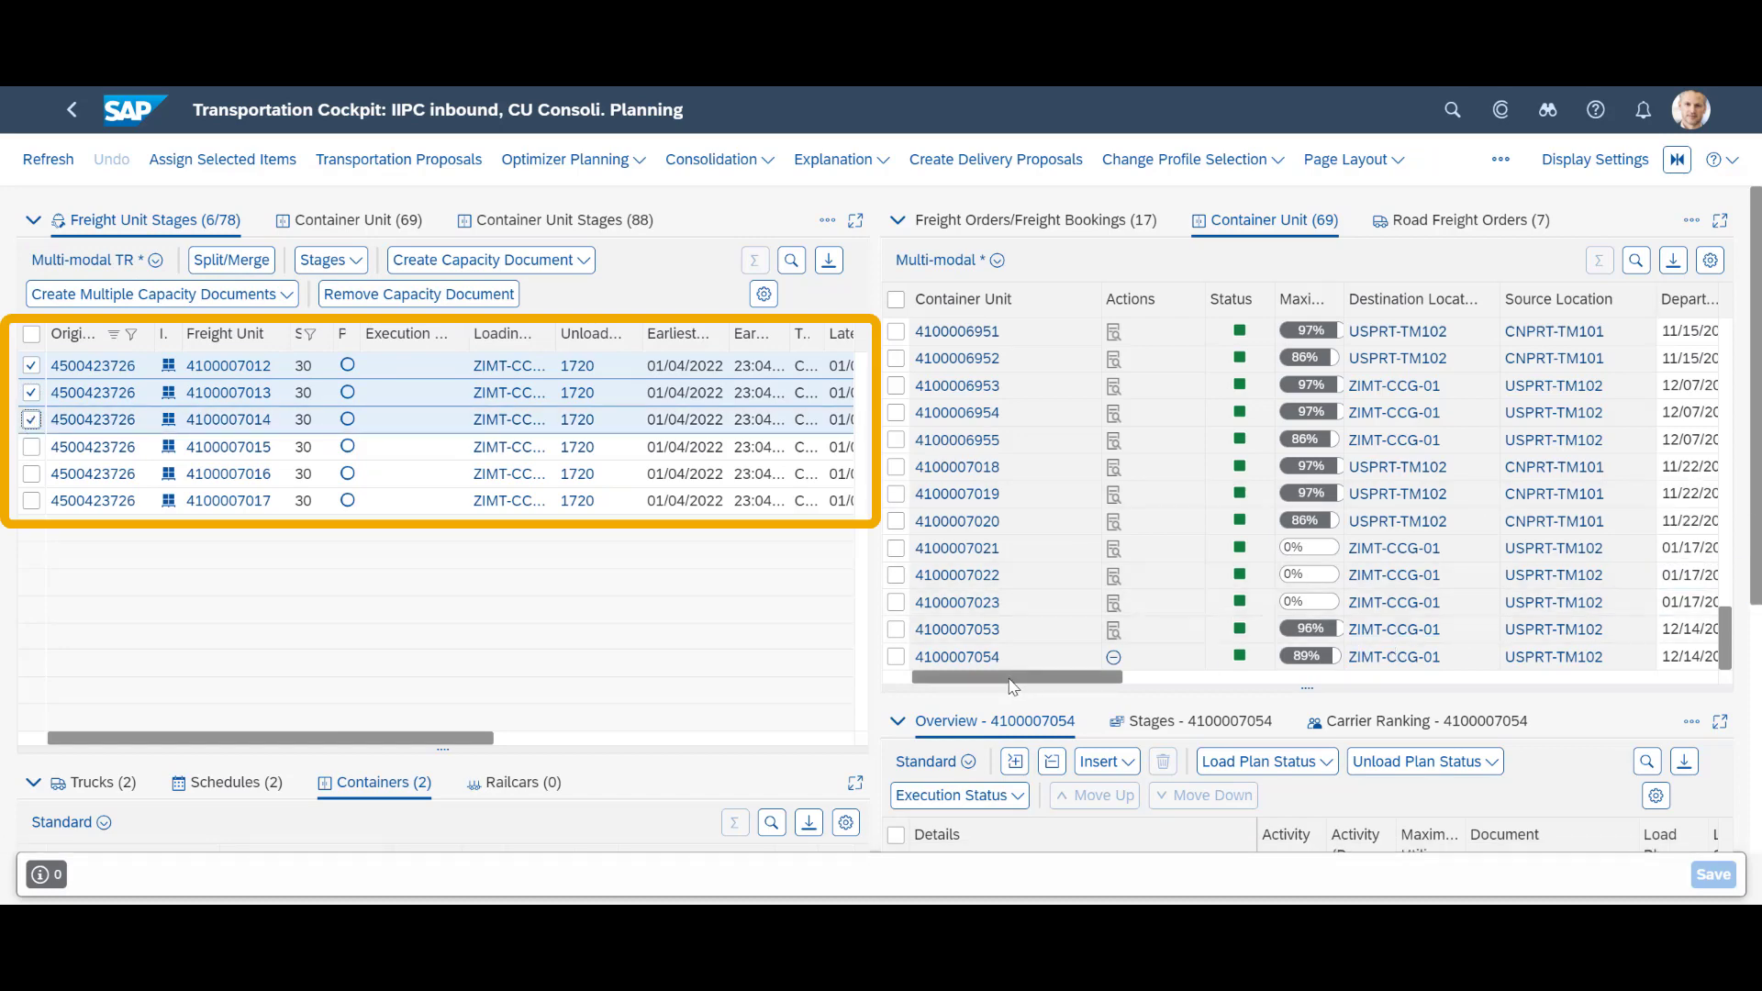
click(897, 633)
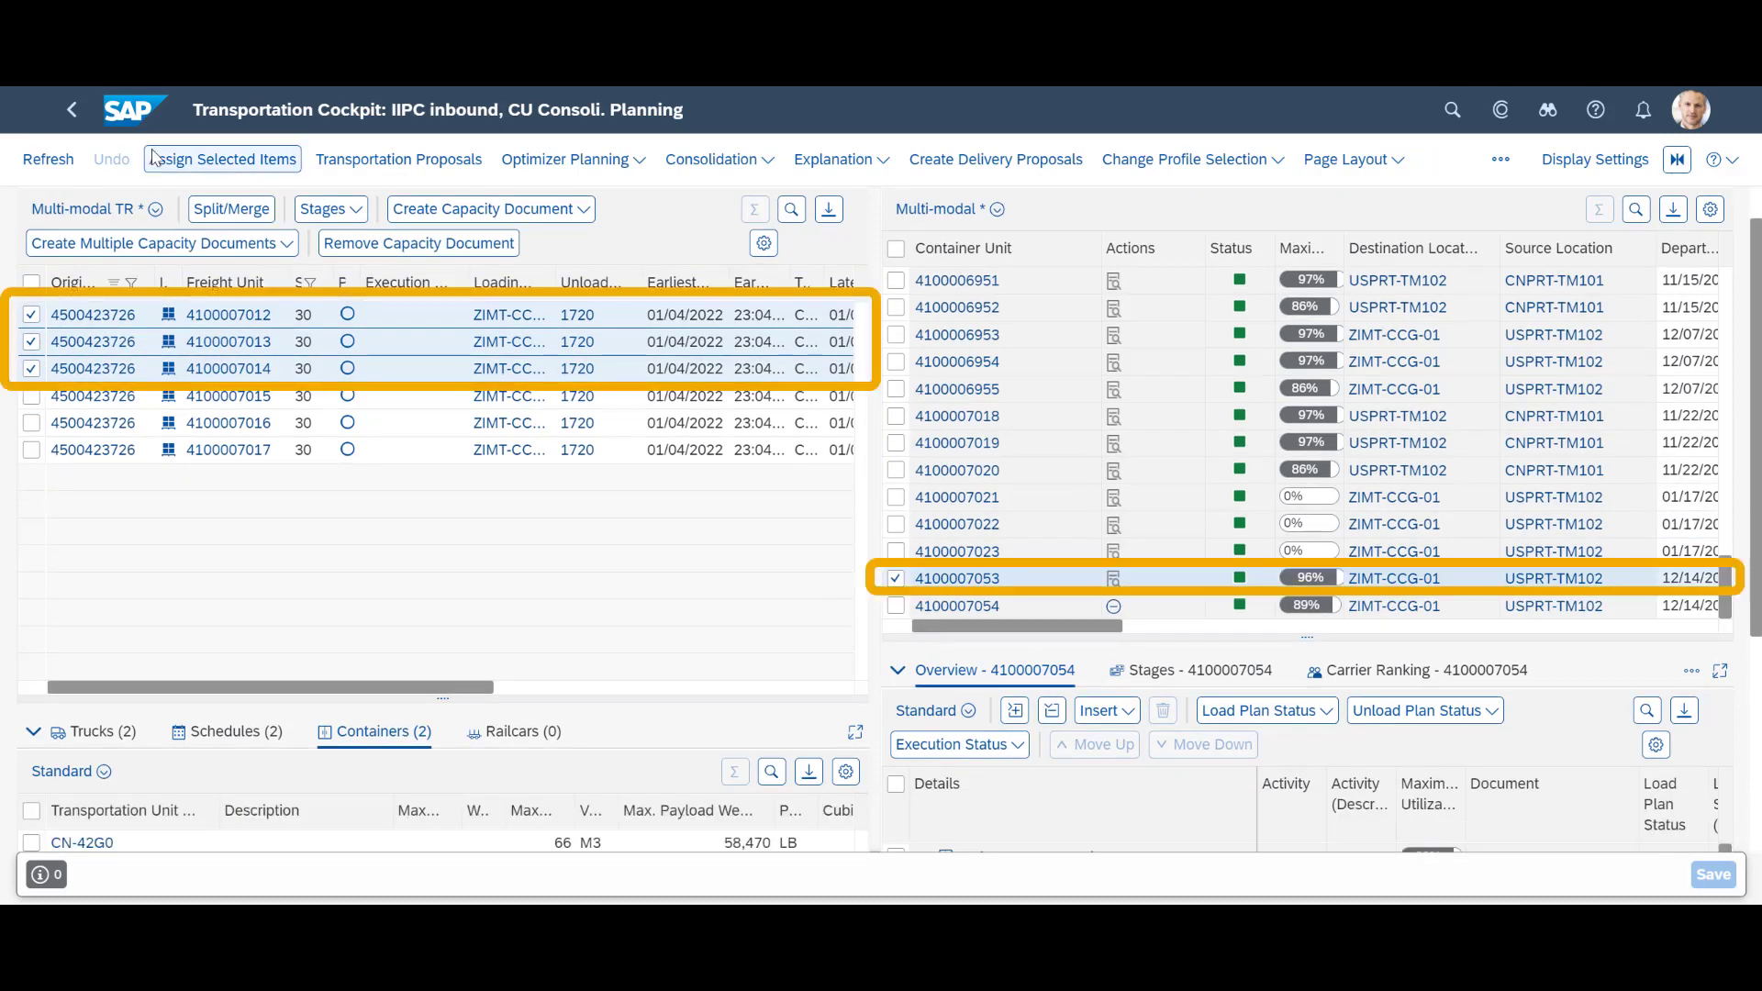
click(181, 168)
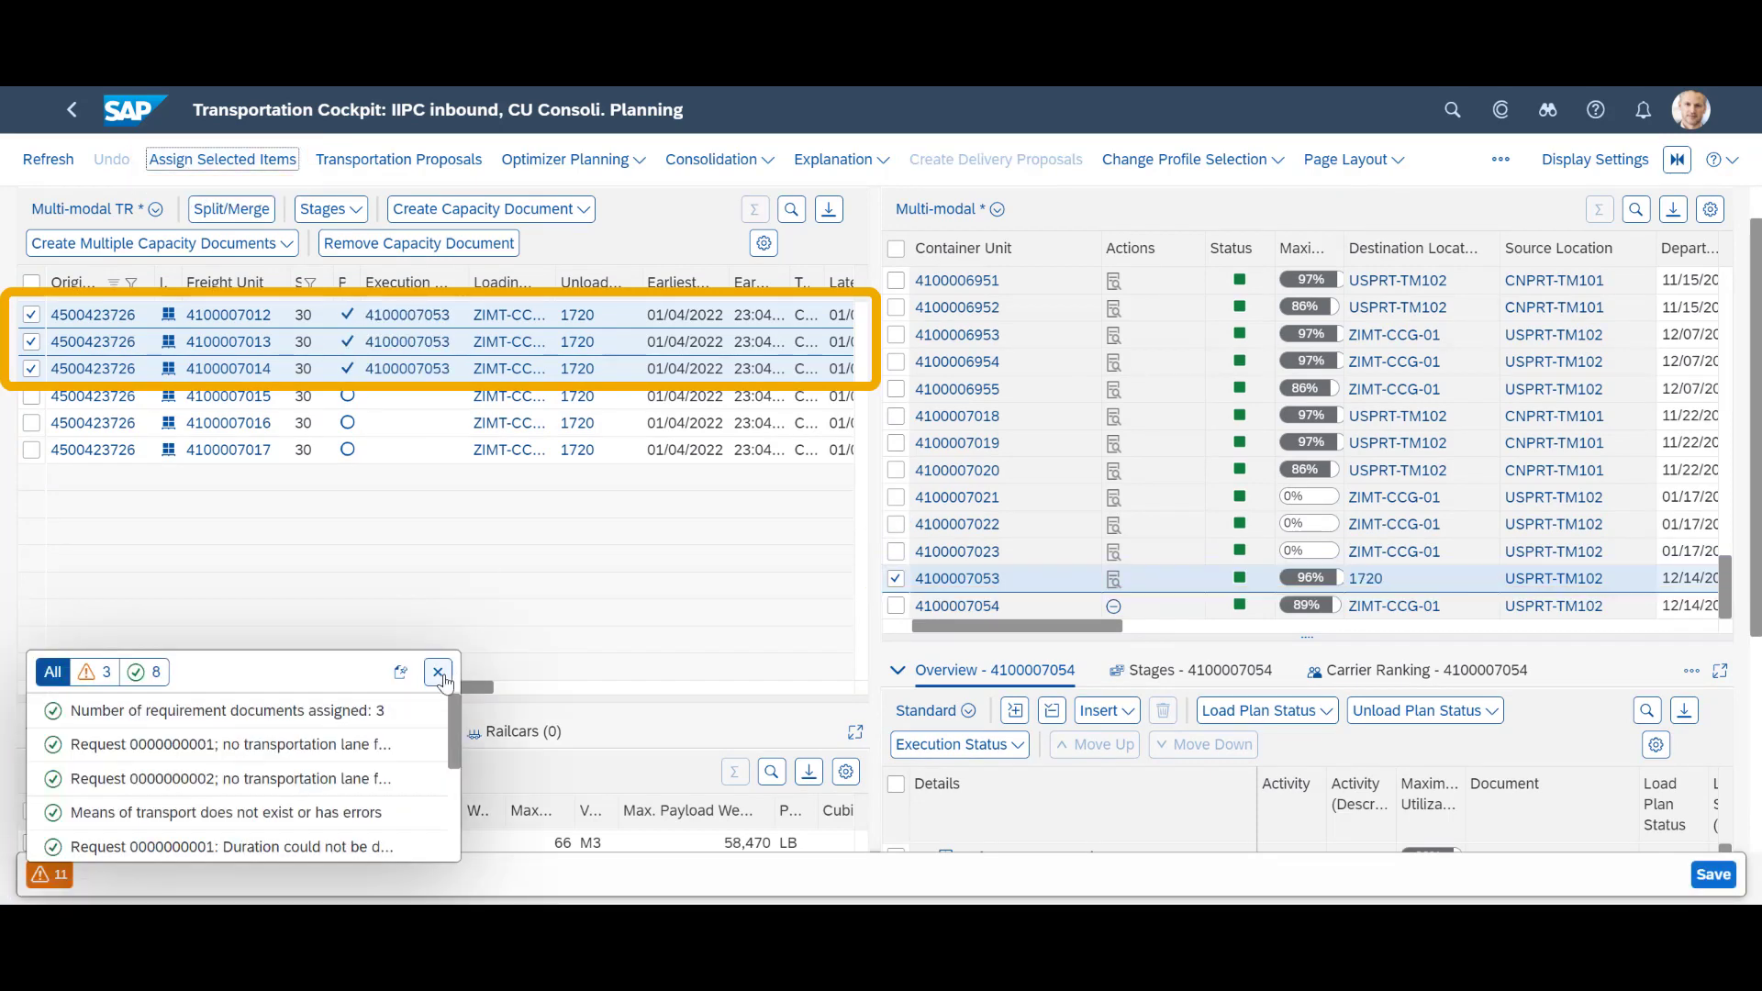
key(Escape)
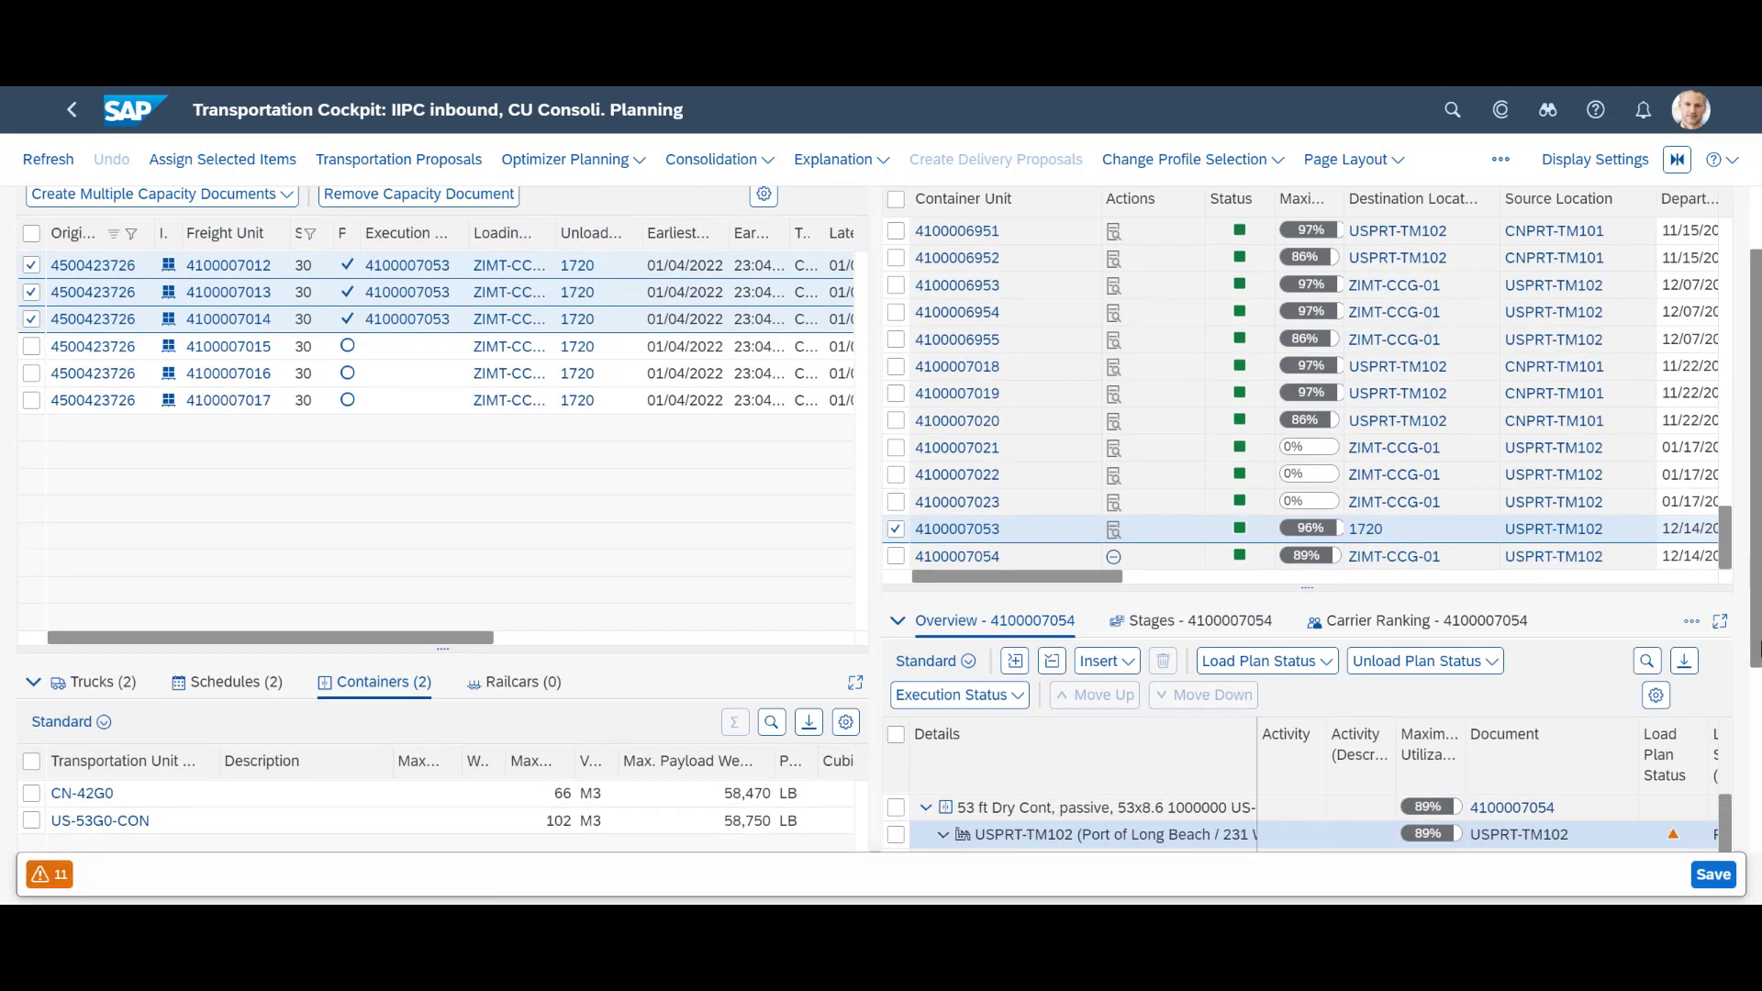
scroll(881, 518, down, 3)
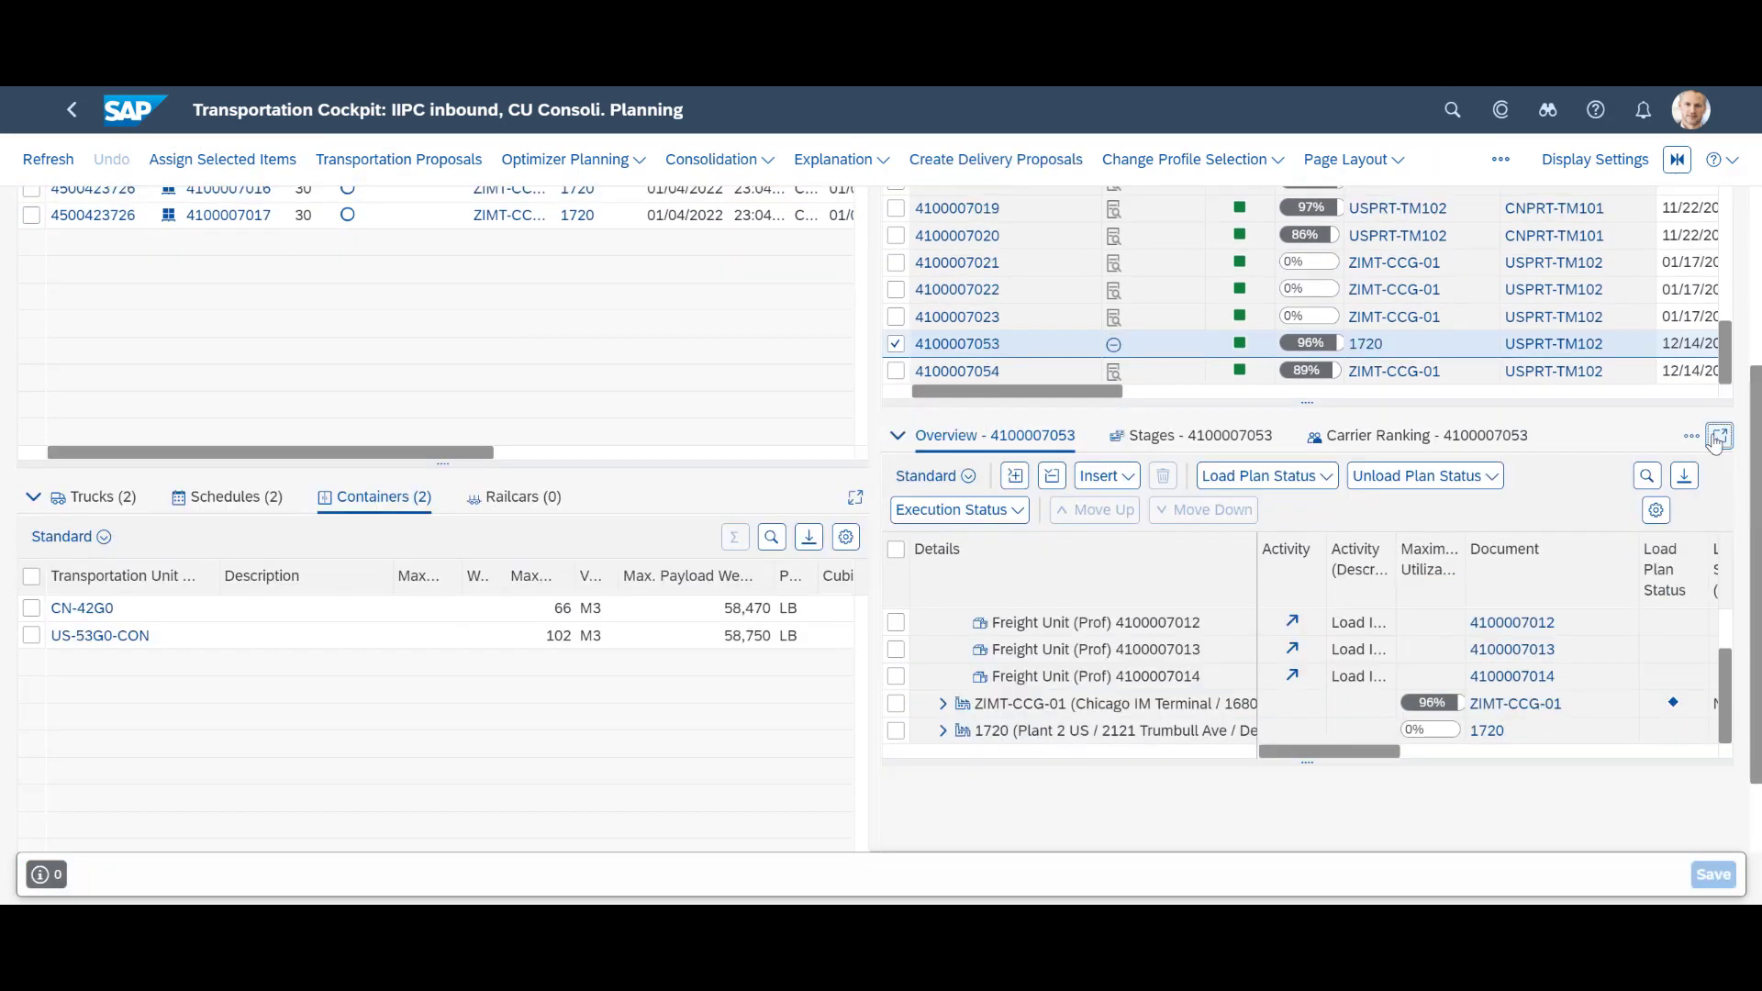
click(1719, 524)
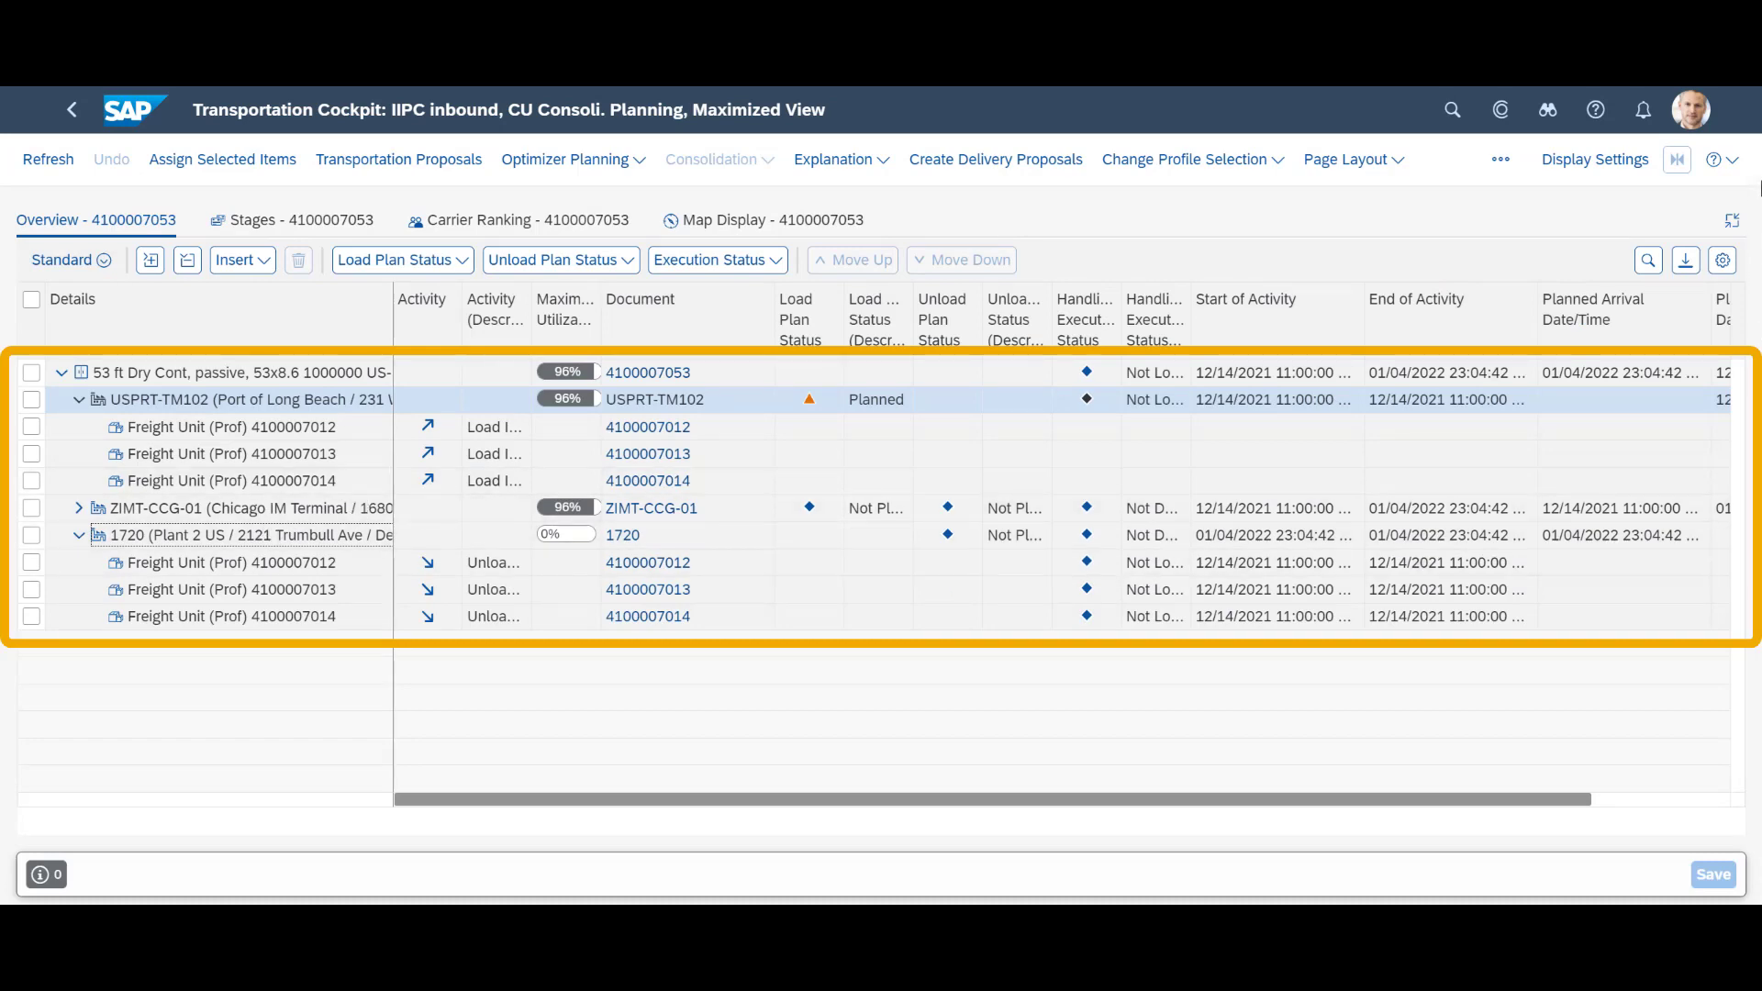
click(1731, 220)
click(32, 447)
click(32, 473)
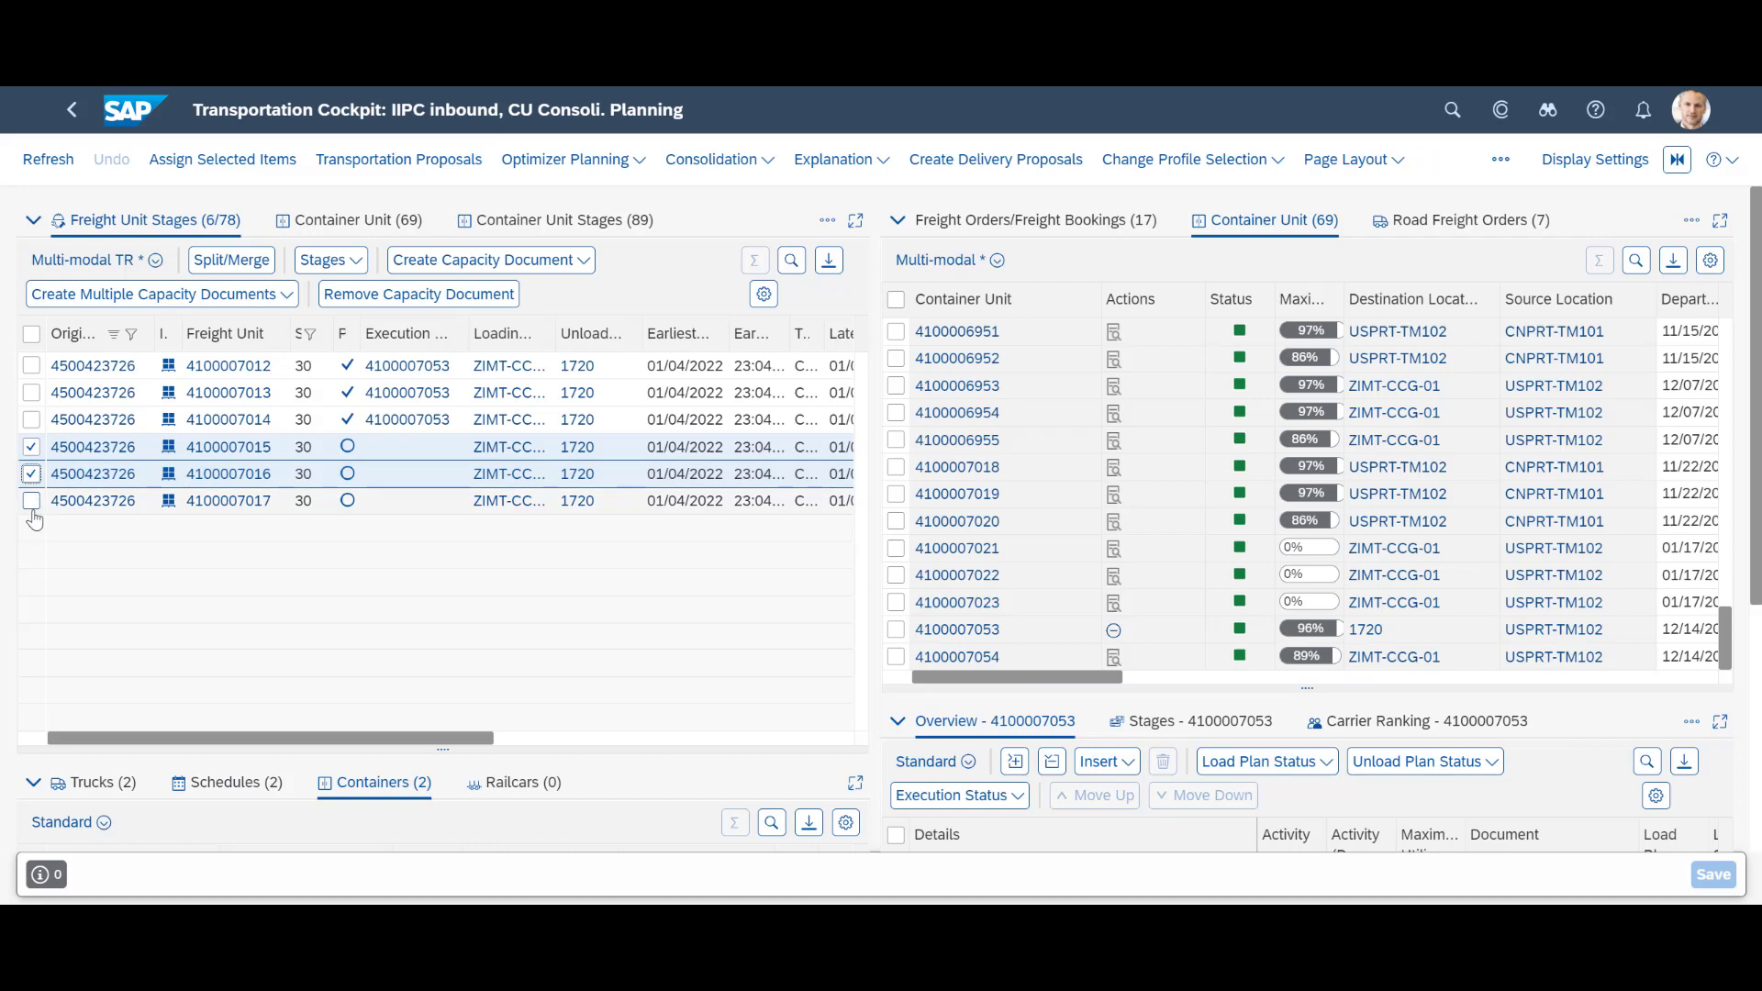
click(31, 501)
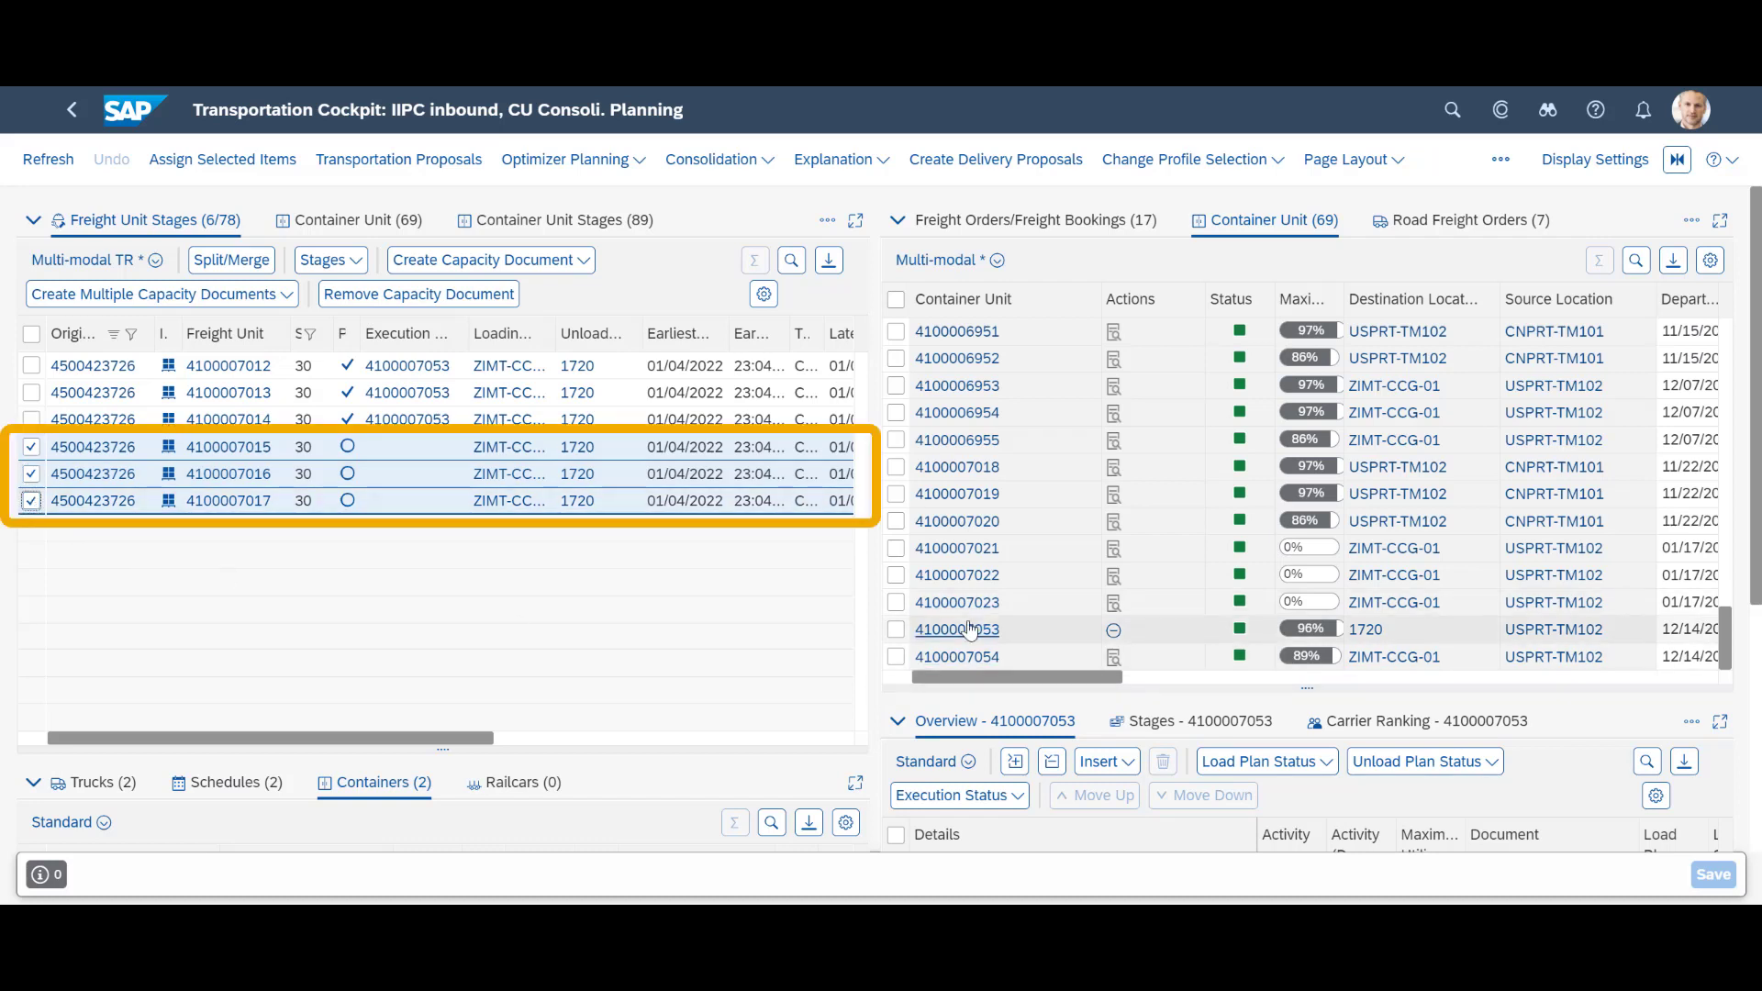
click(895, 657)
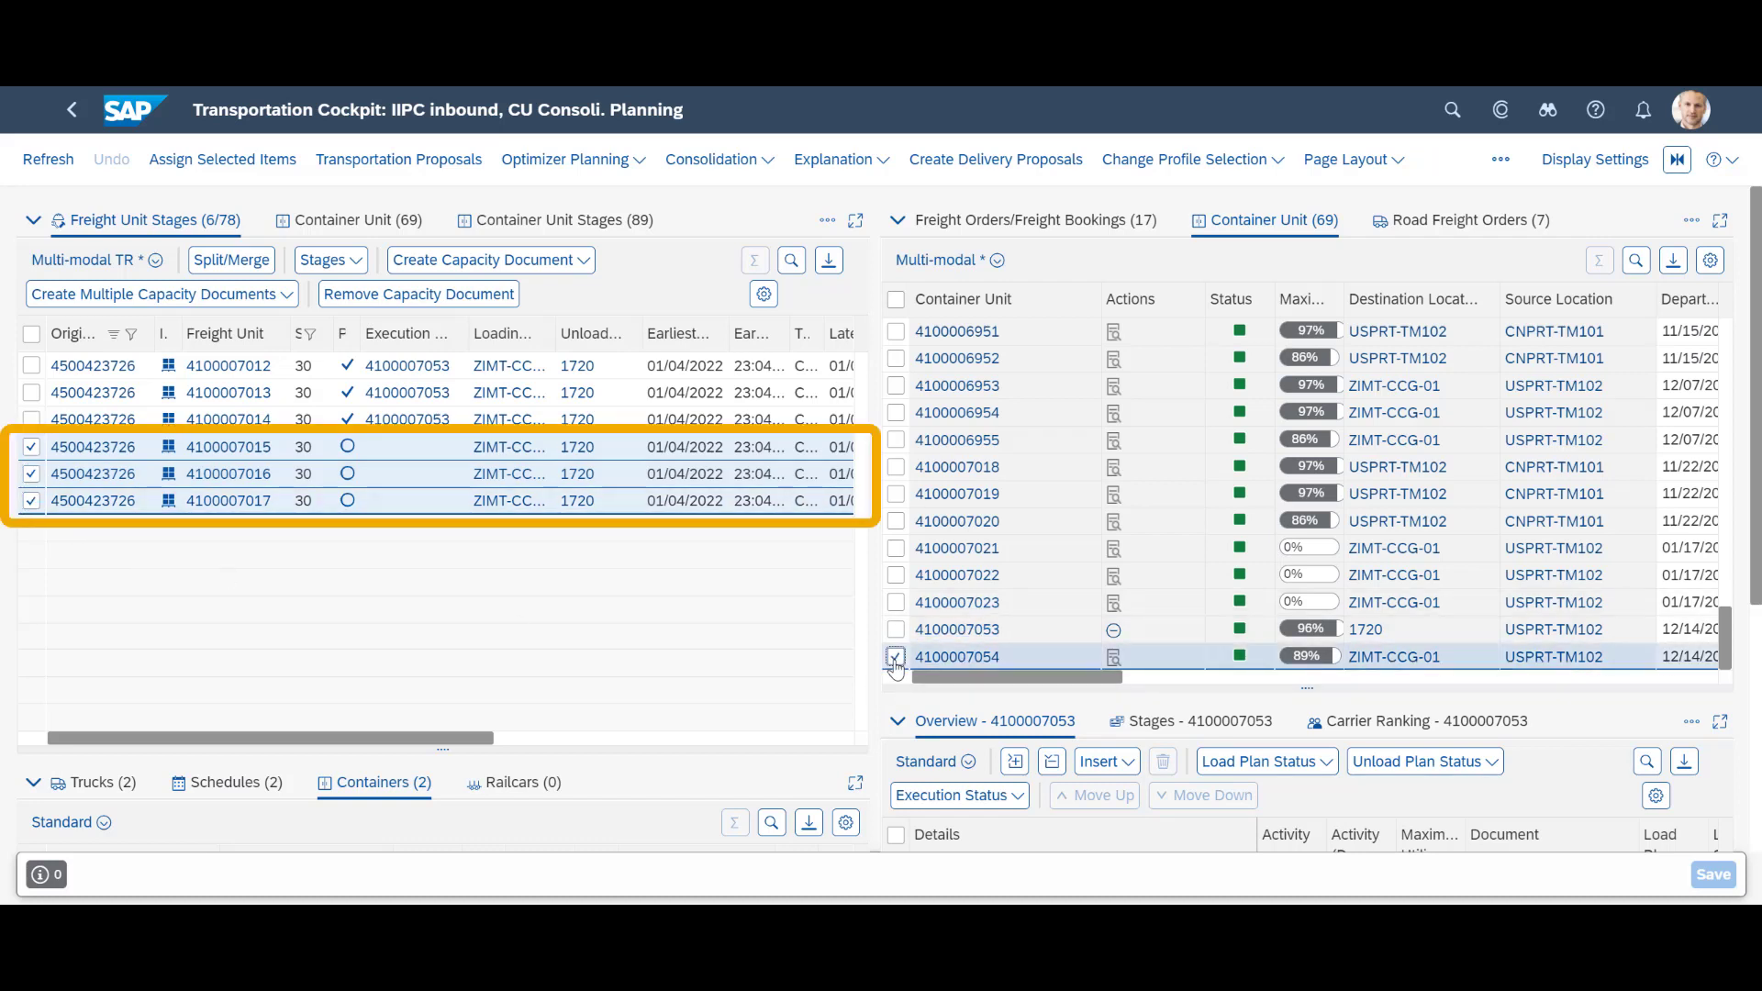
click(220, 161)
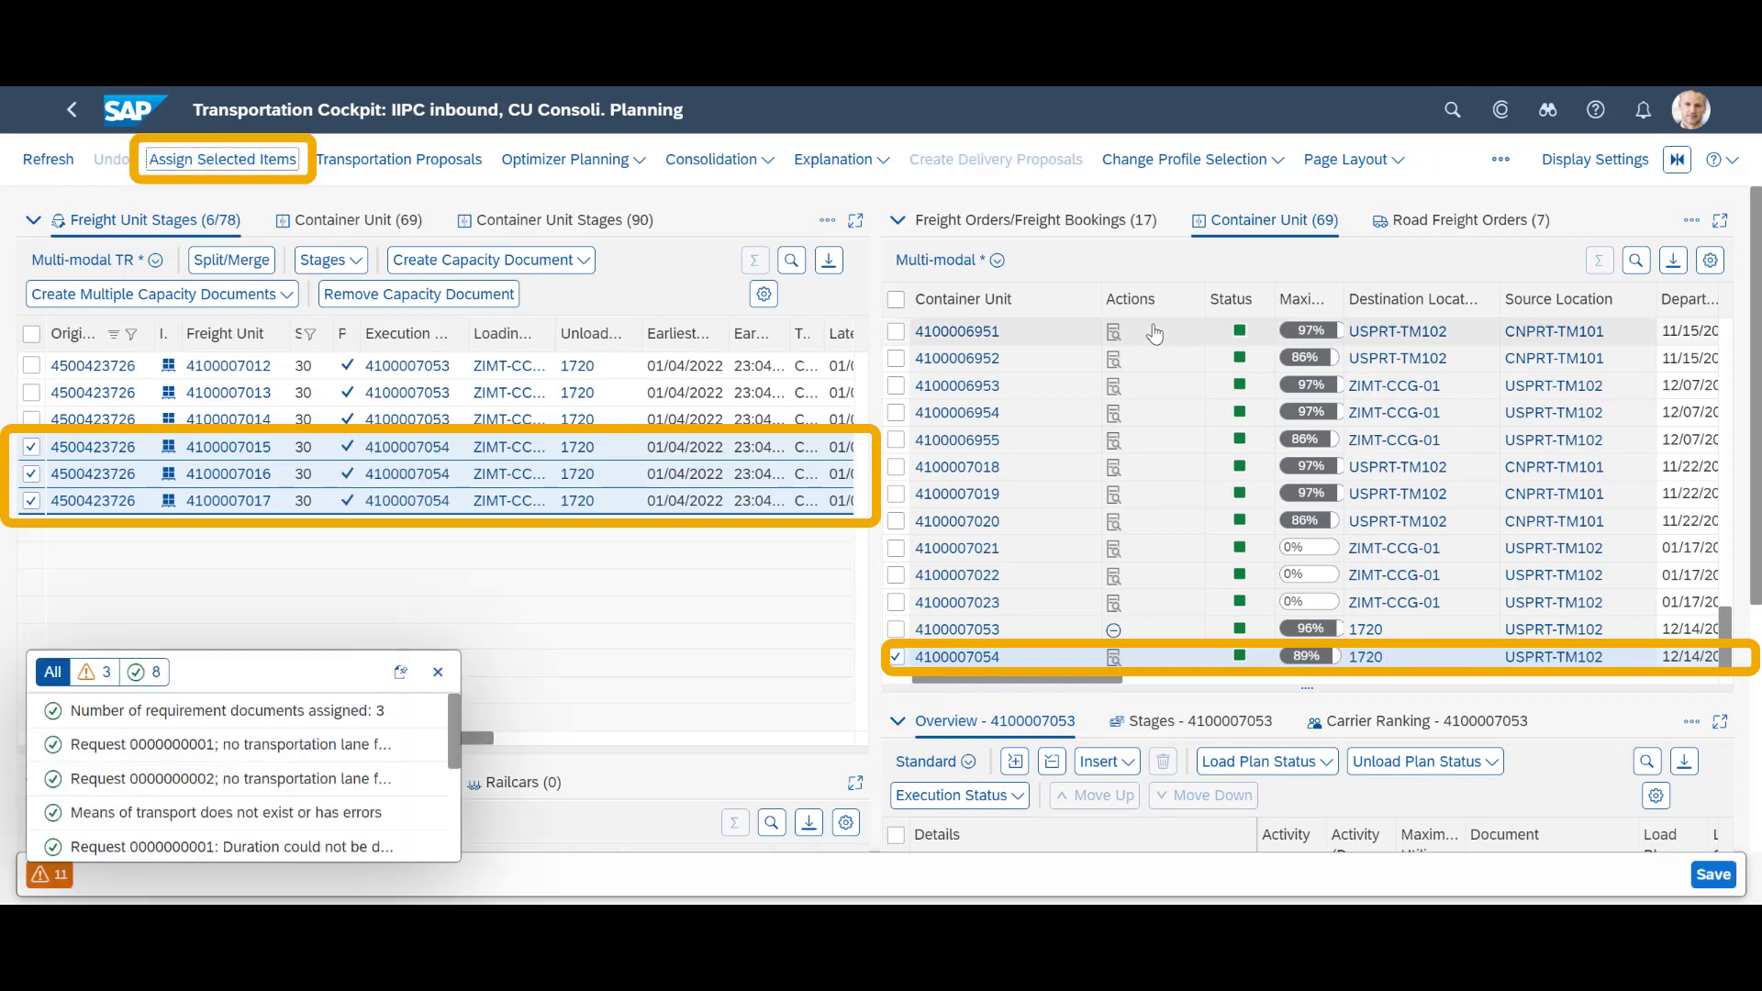
click(1233, 800)
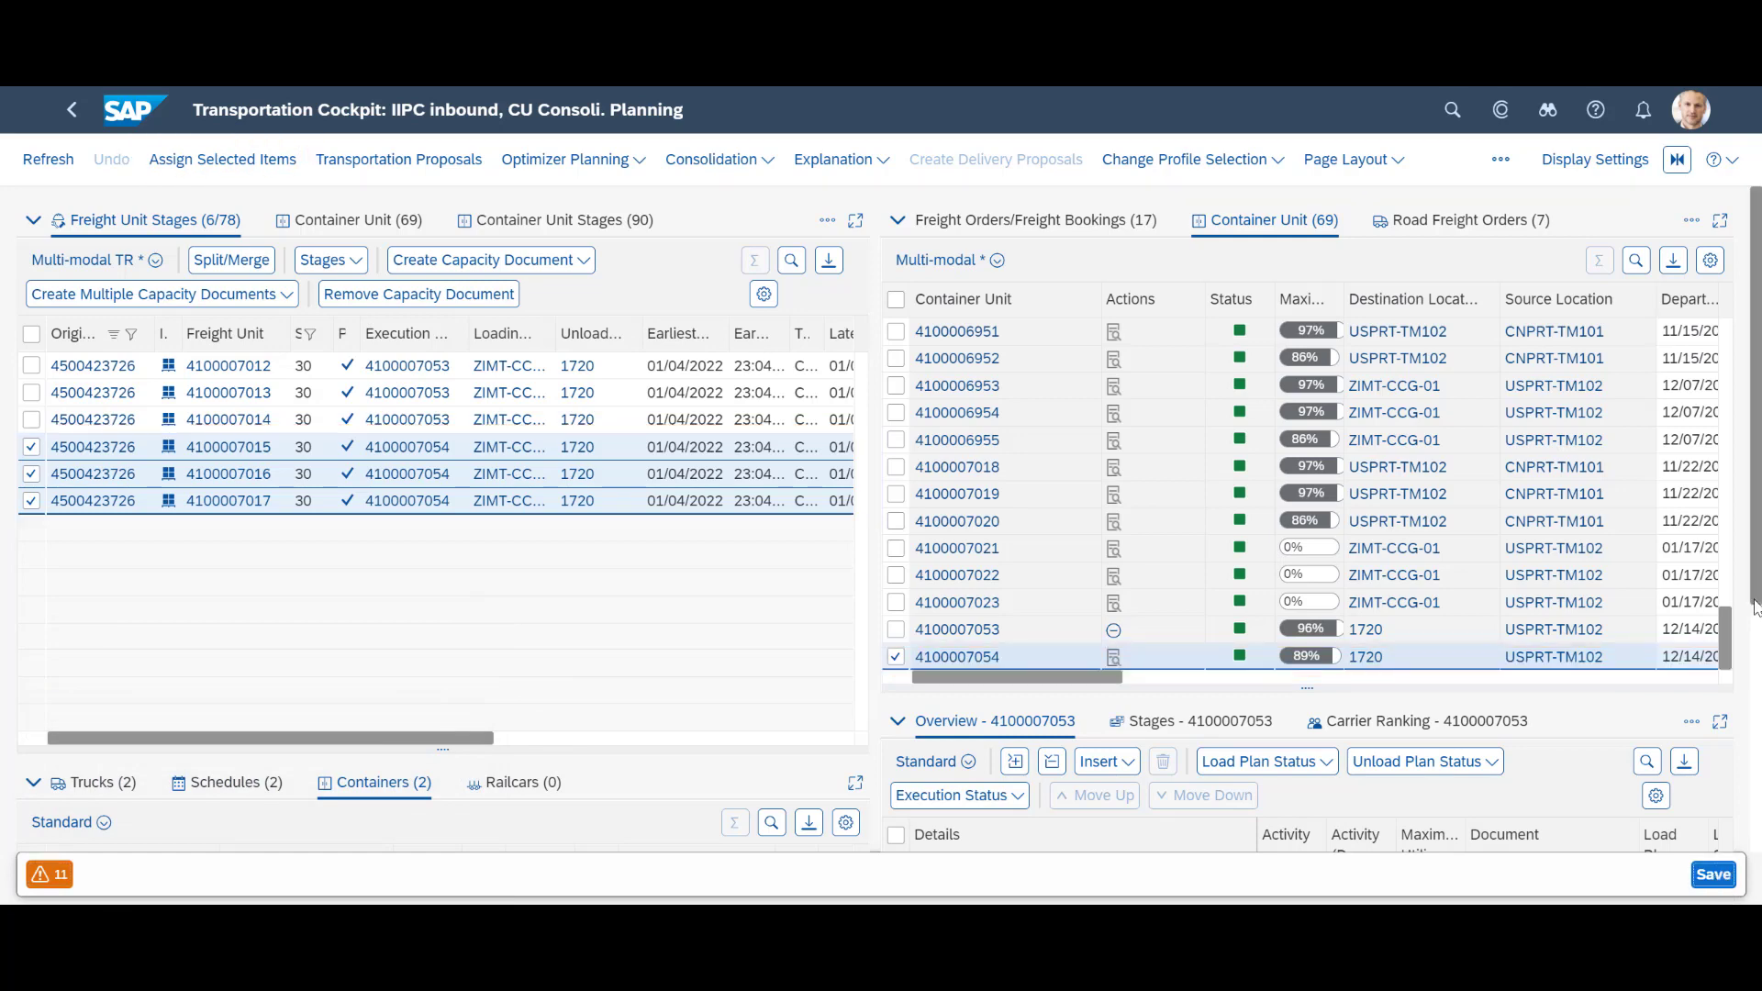
key(ctrl+s)
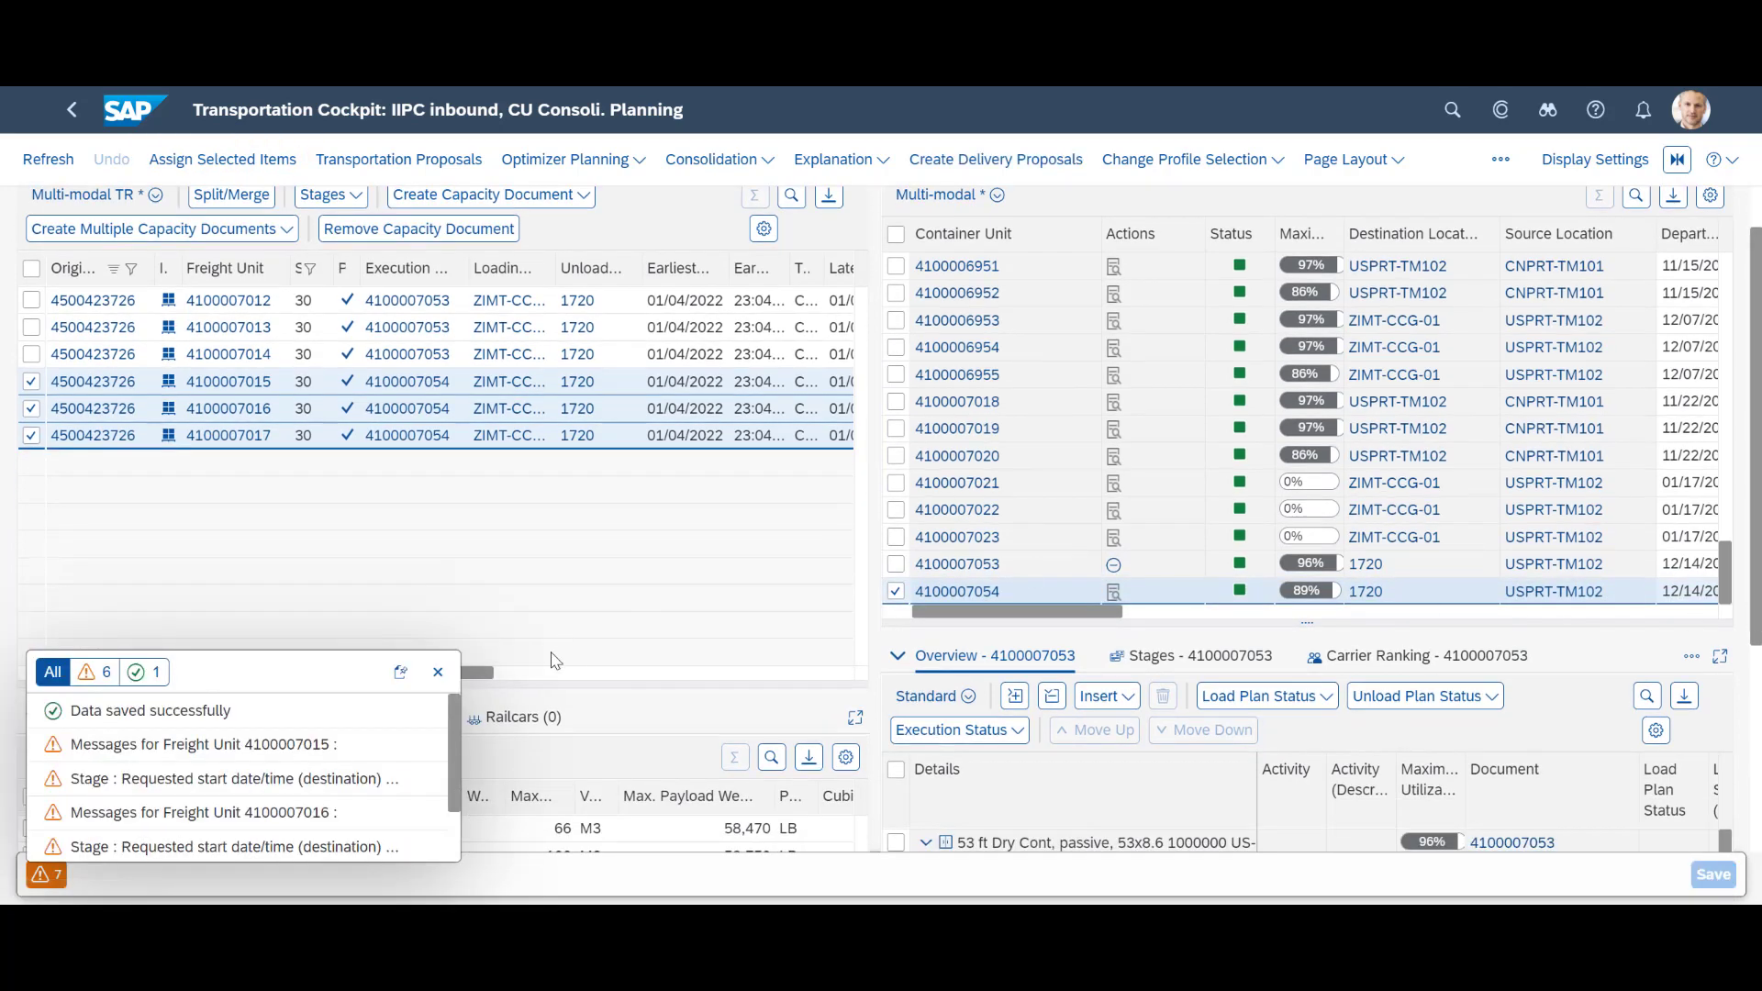
click(438, 673)
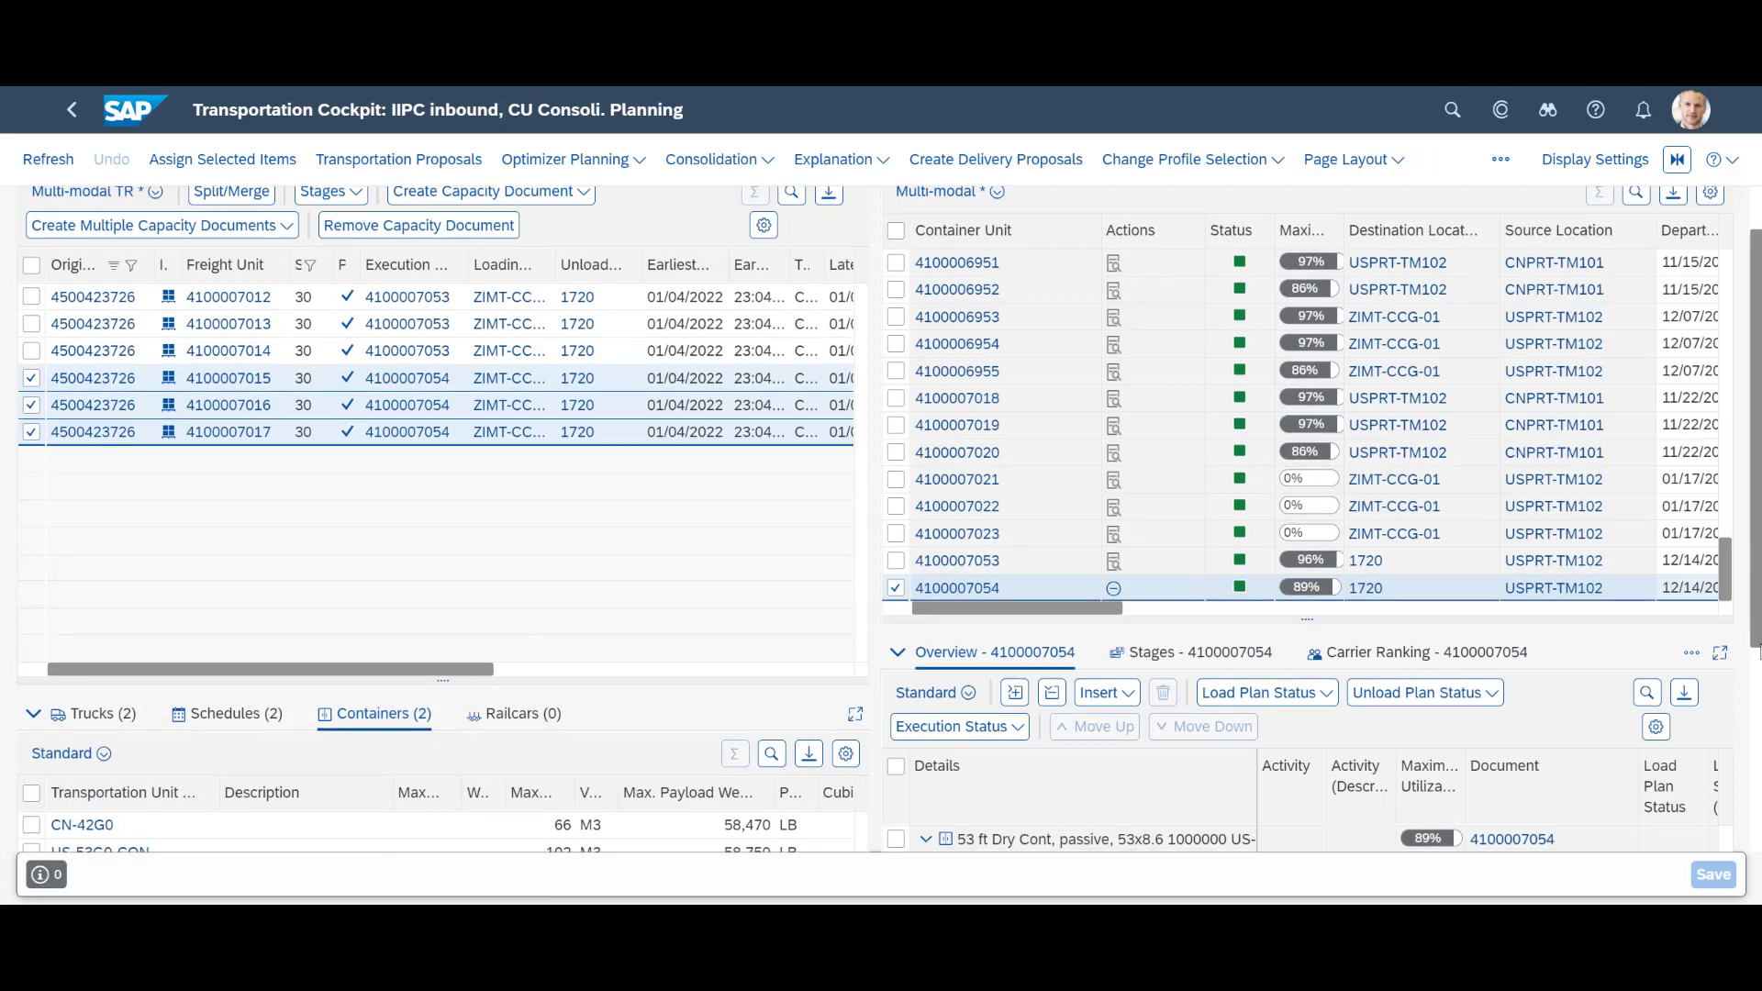
scroll(1756, 684, down, 1)
click(1720, 581)
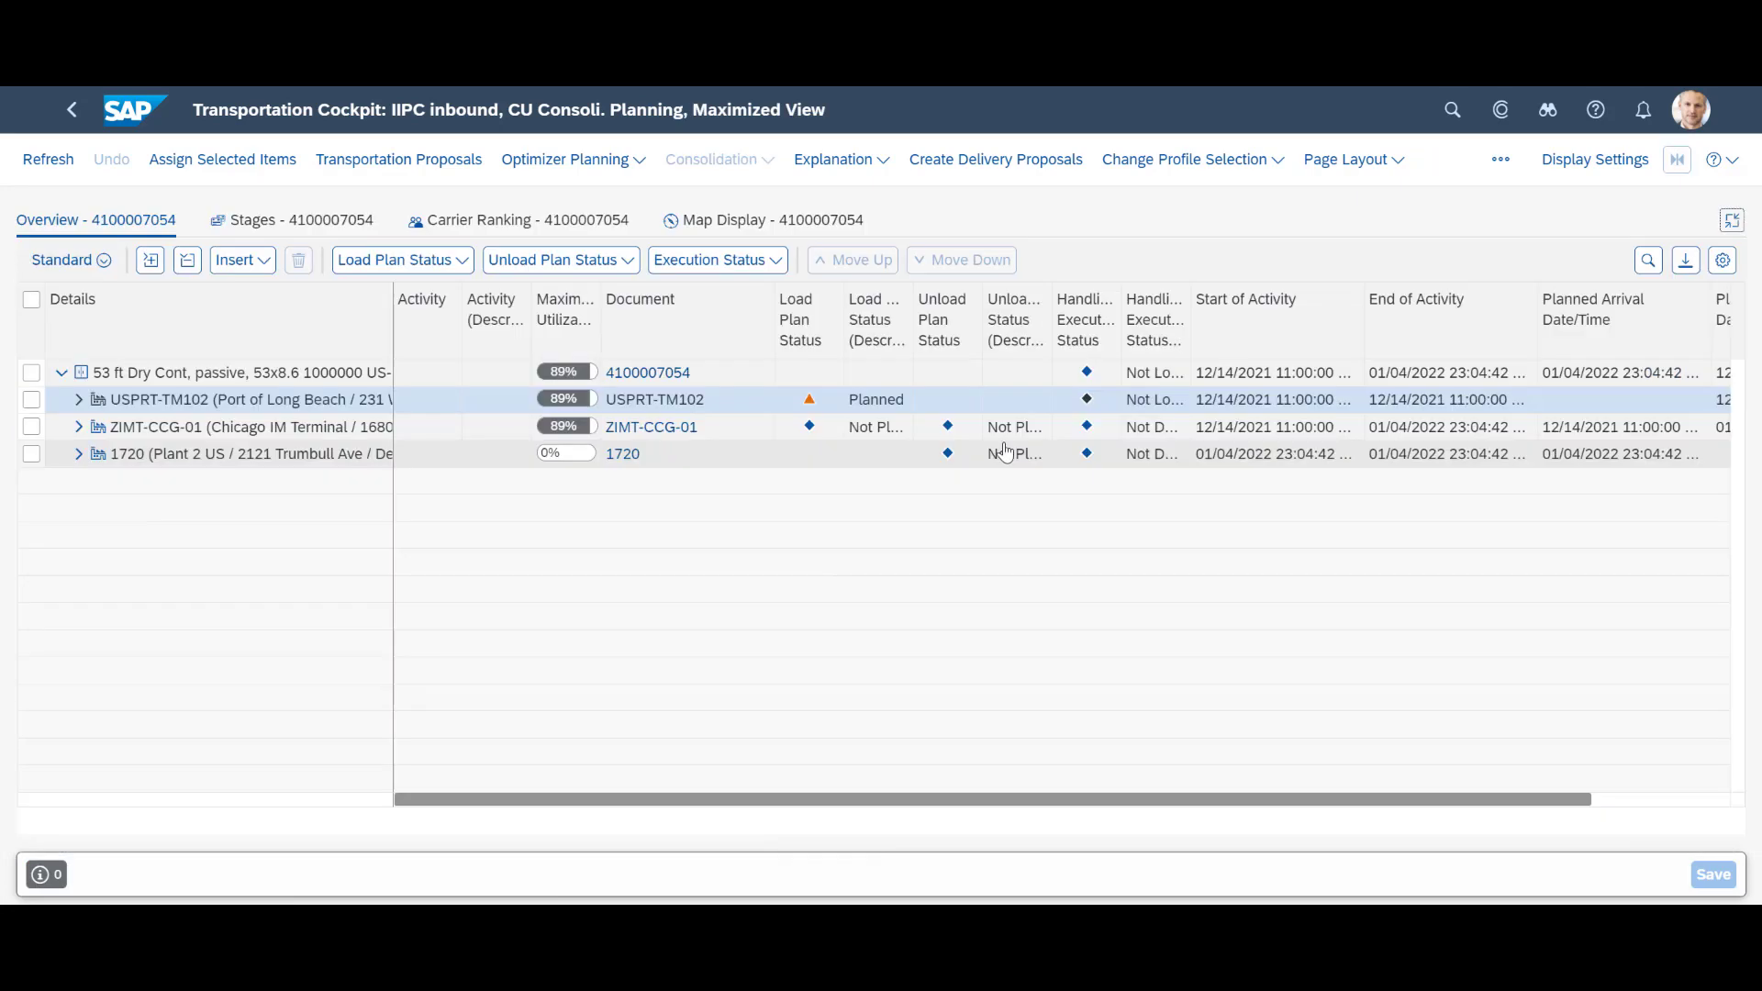
click(79, 399)
click(79, 534)
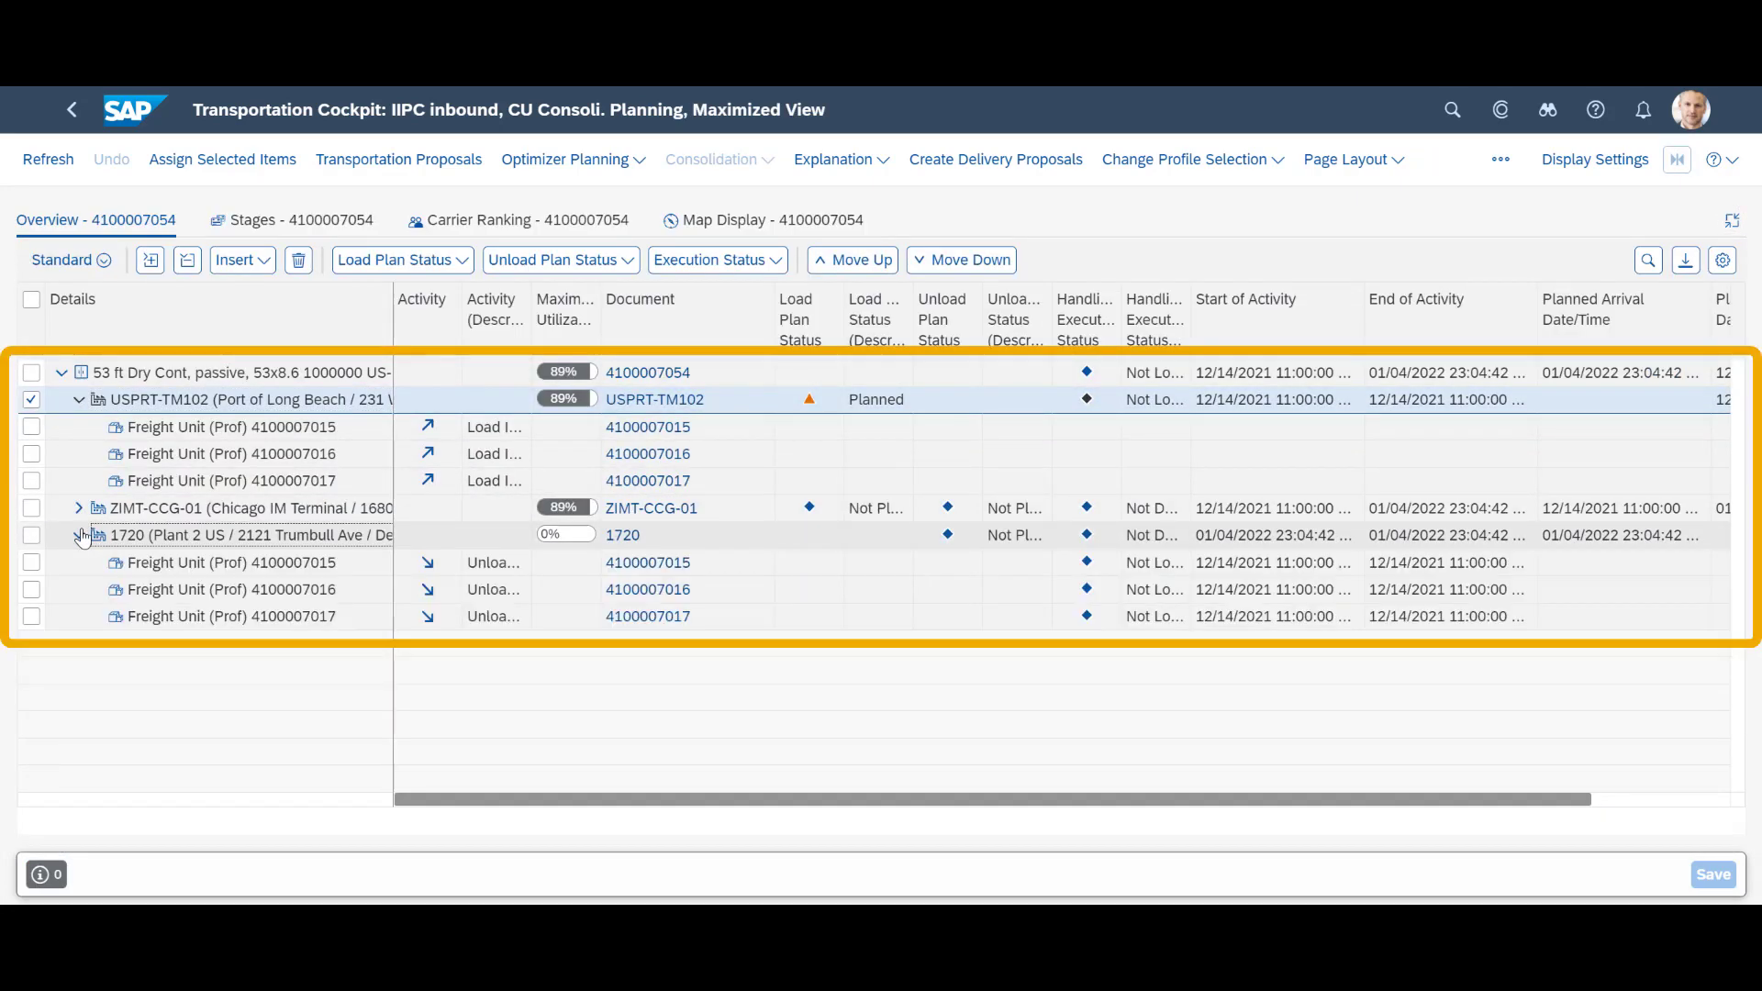
click(79, 508)
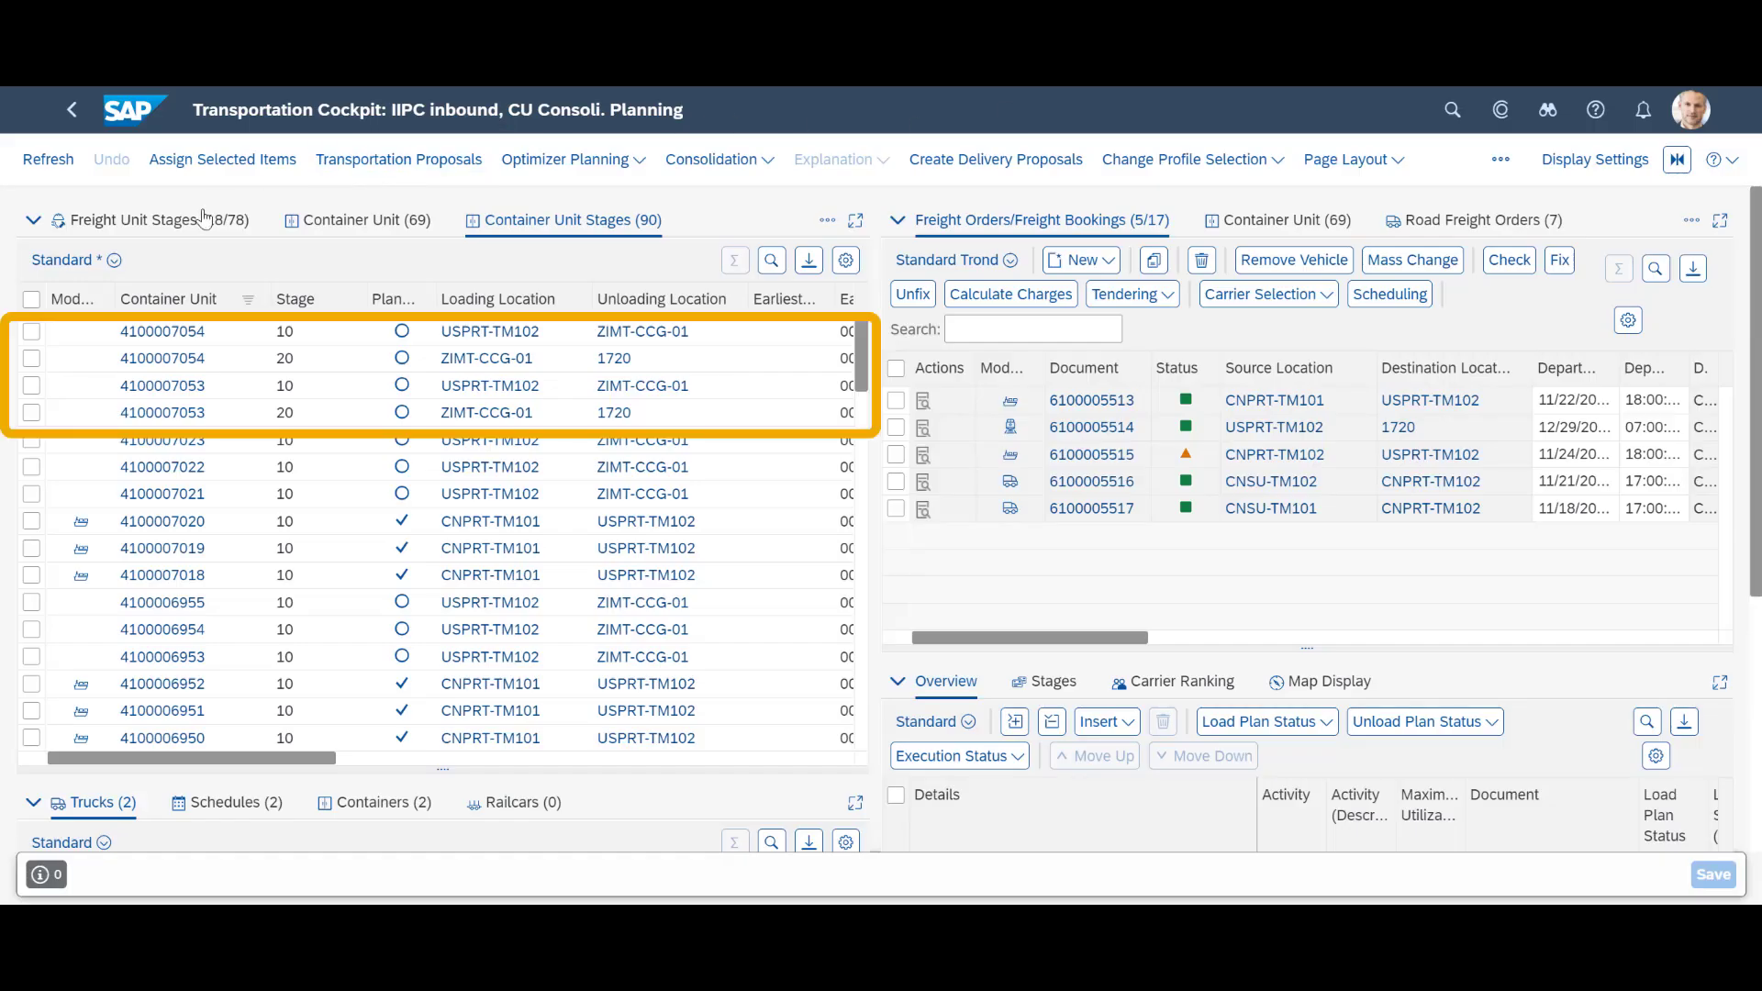
click(31, 331)
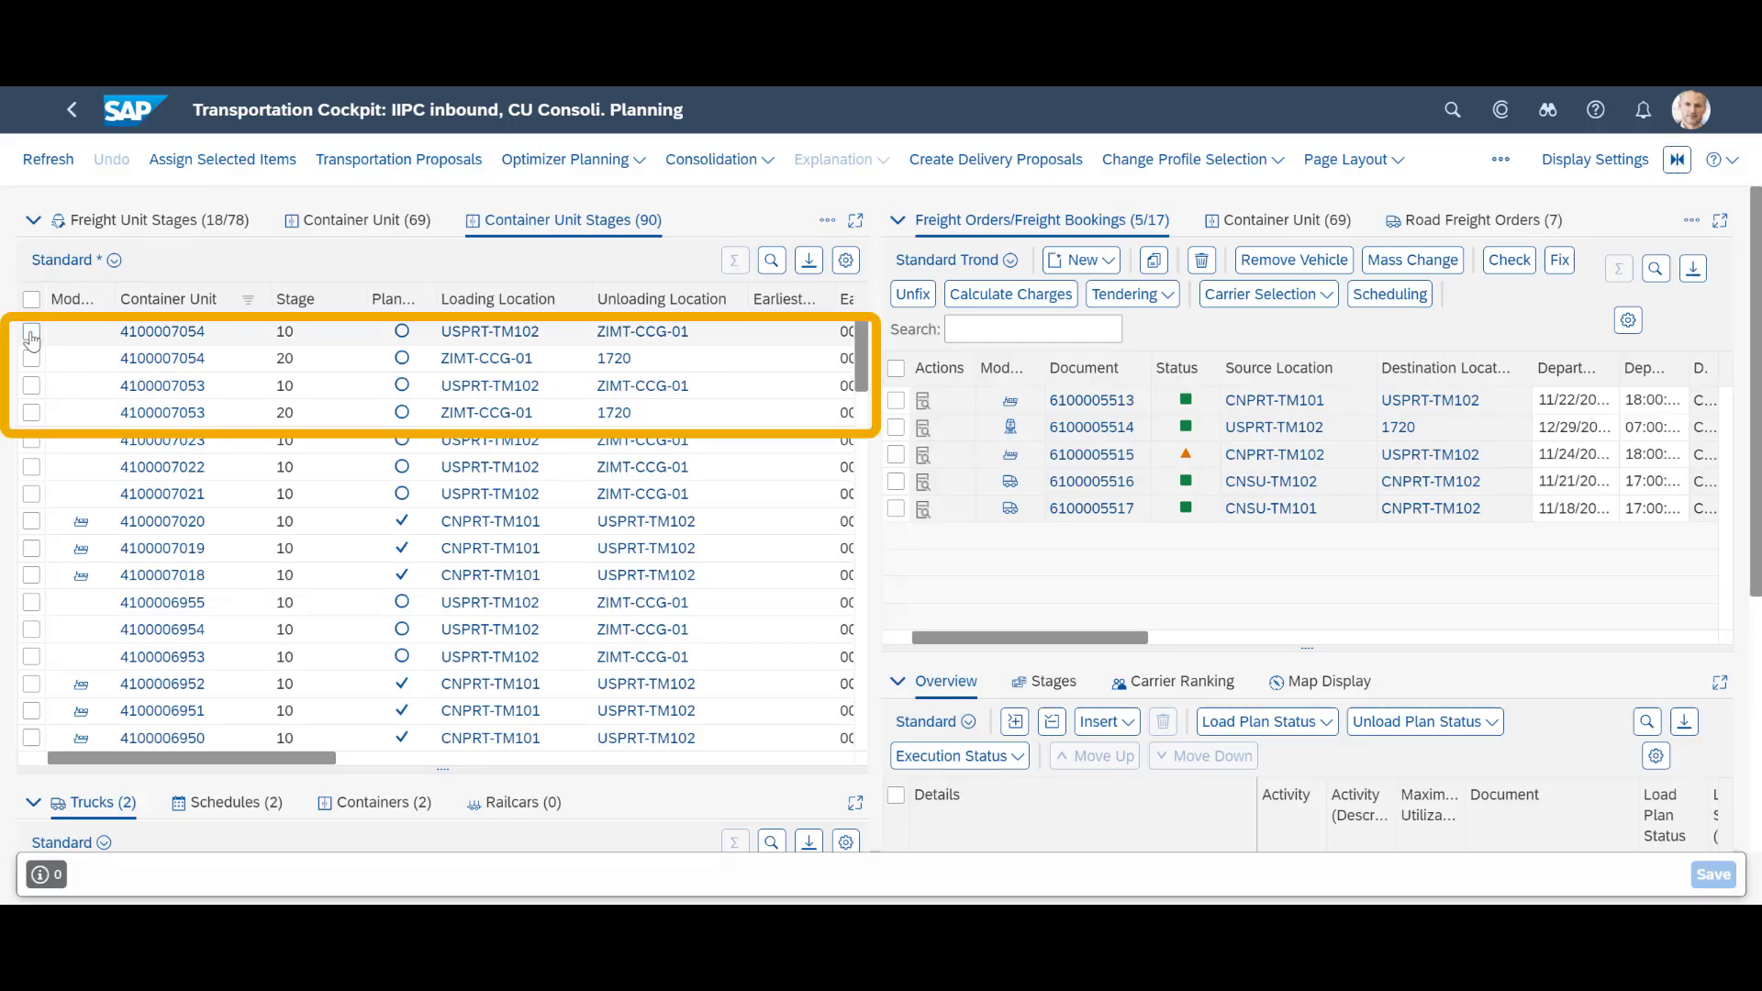
click(31, 386)
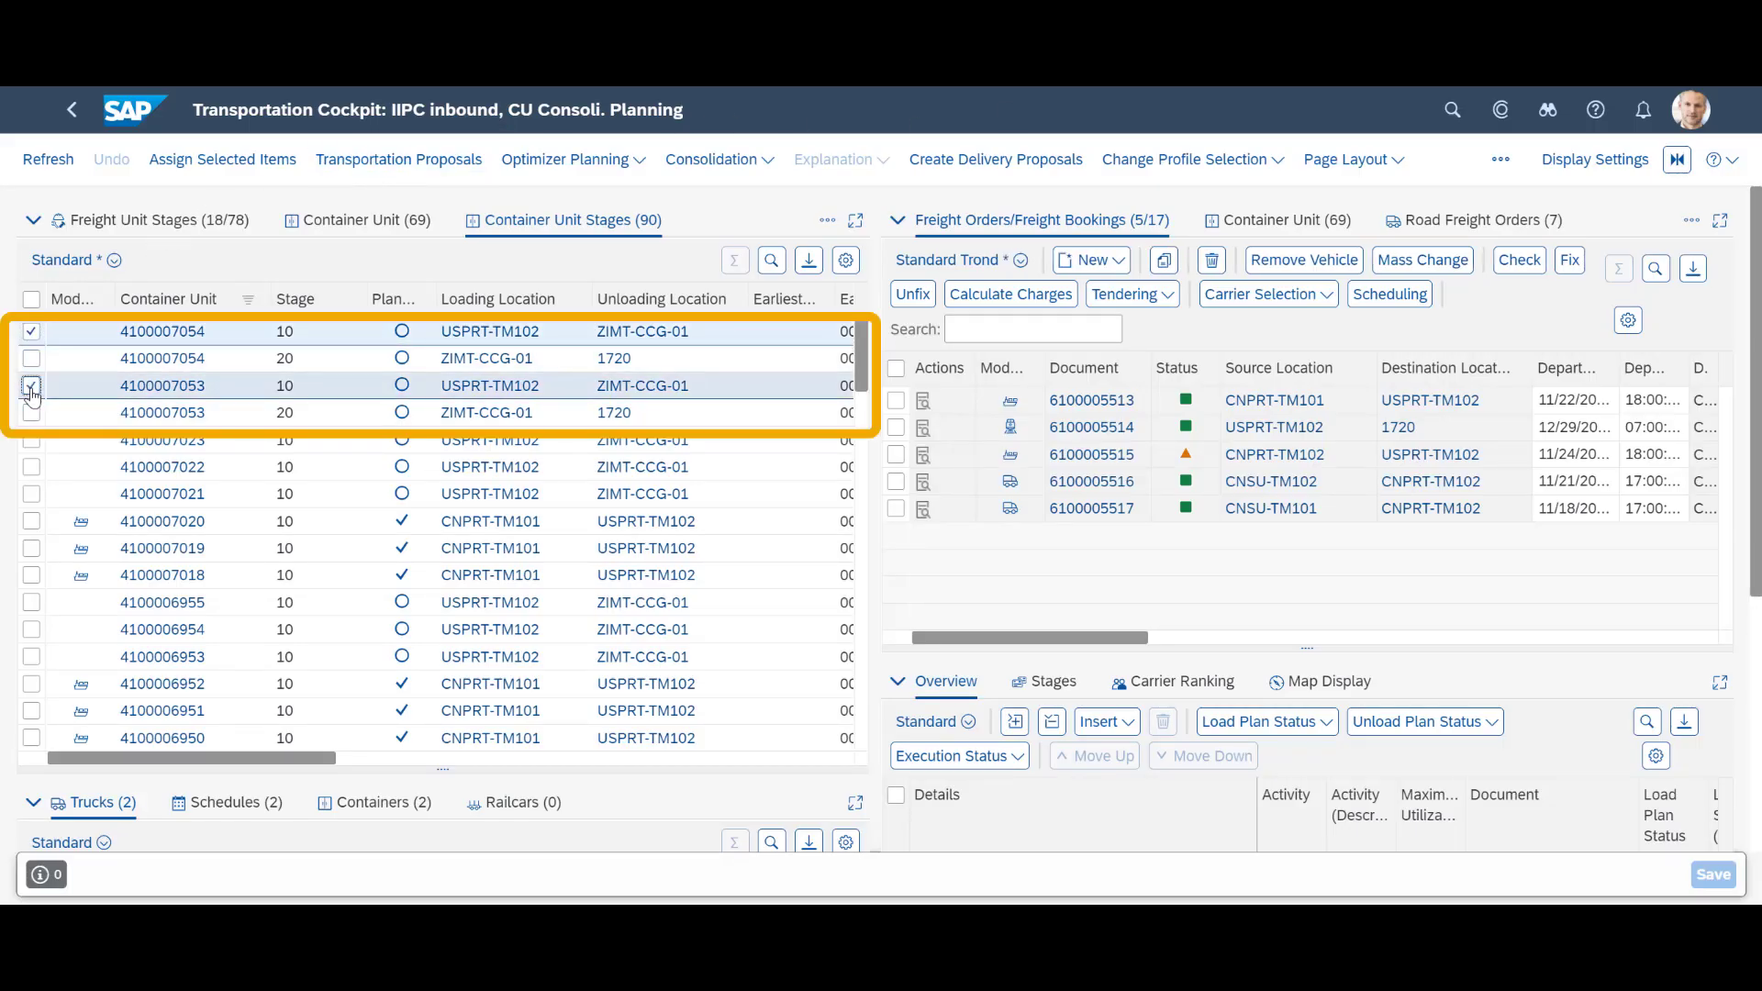
click(640, 162)
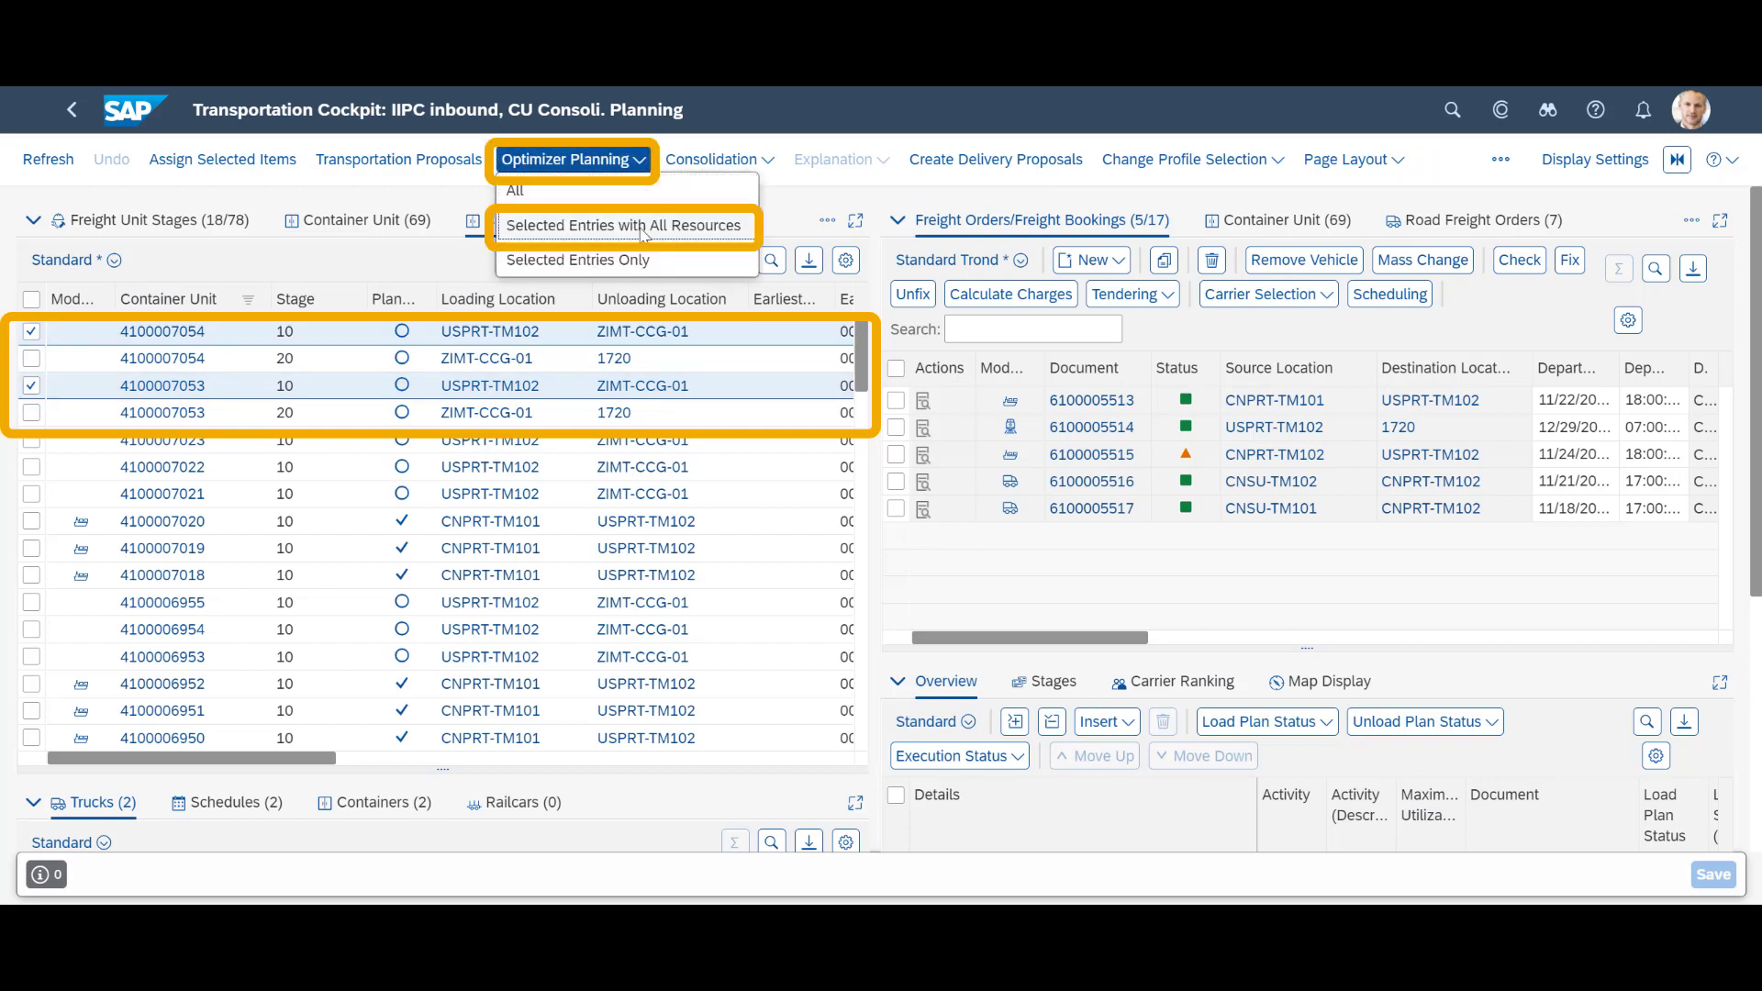
click(640, 228)
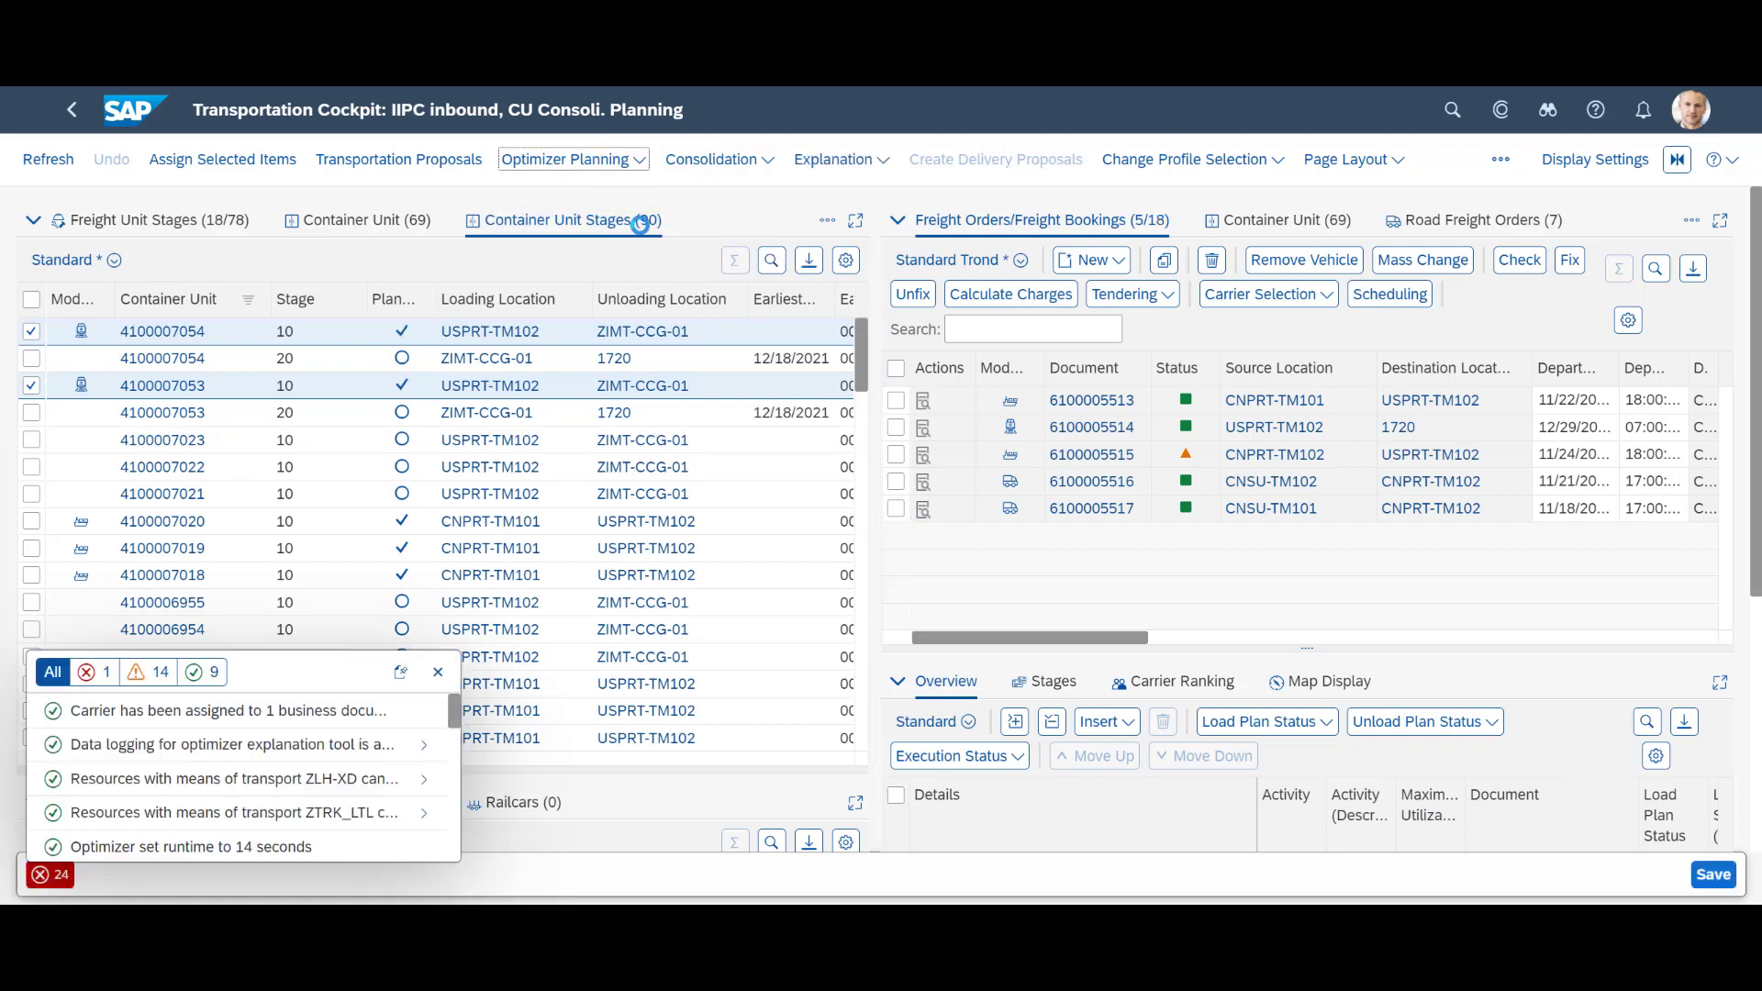
click(440, 674)
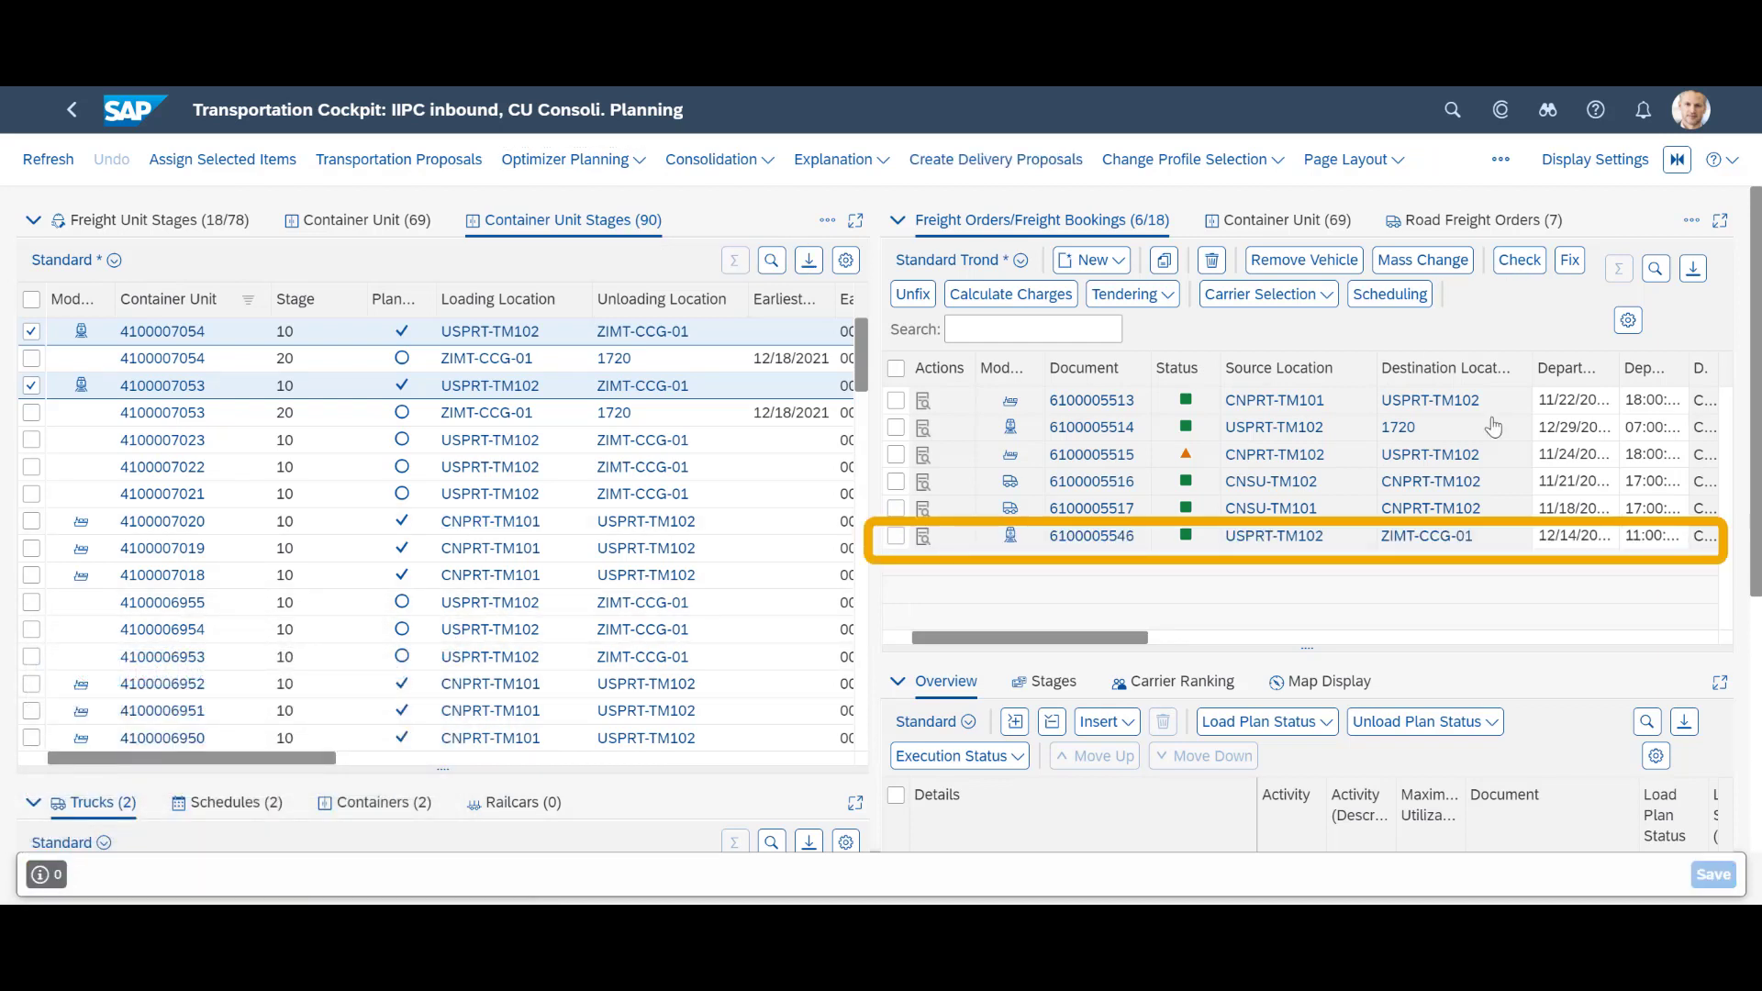
click(1112, 549)
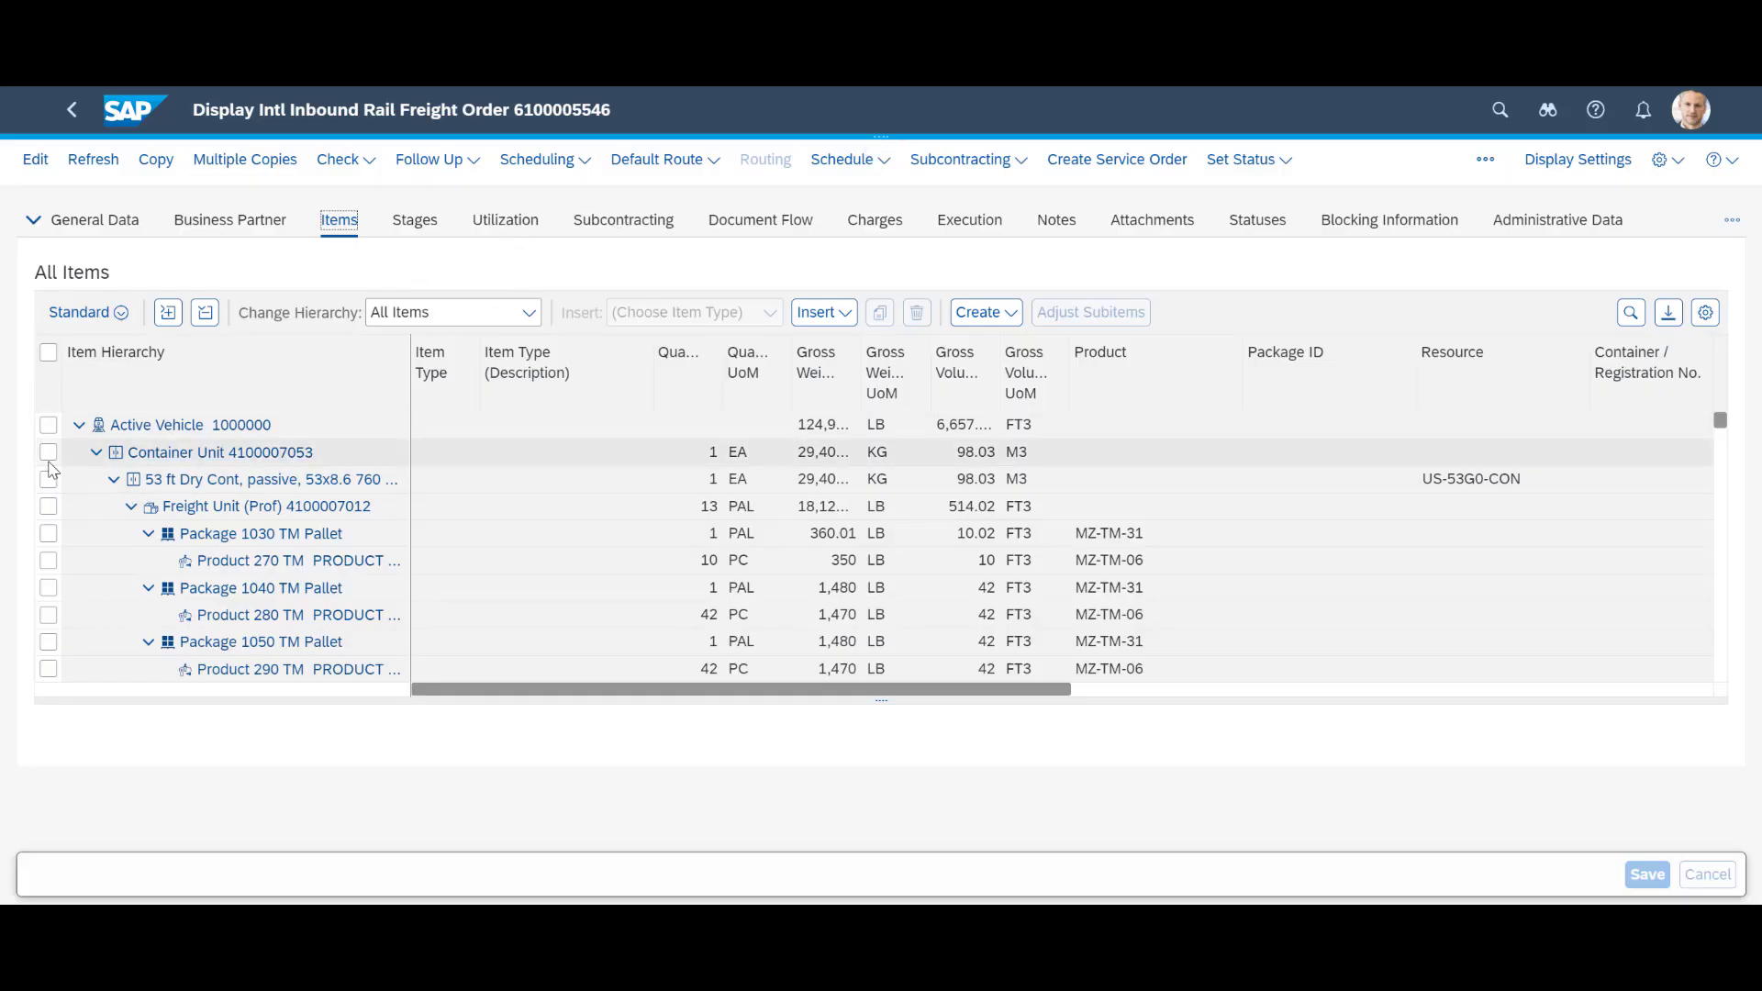
click(96, 454)
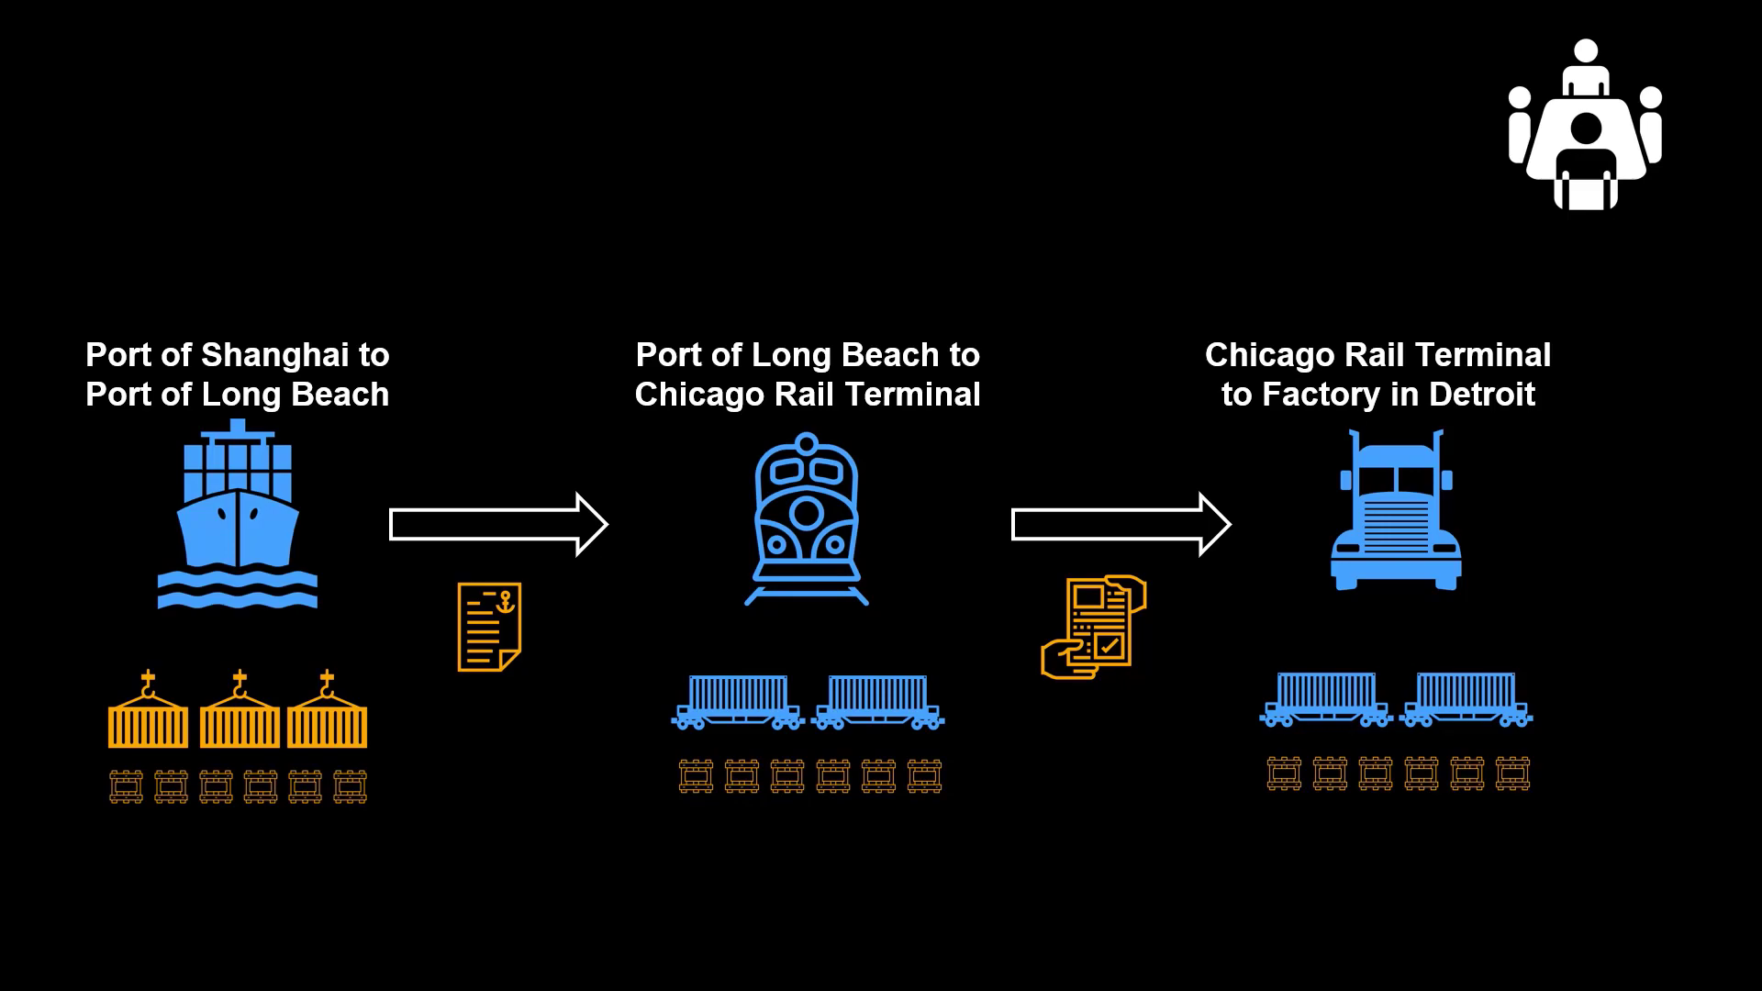
click(31, 358)
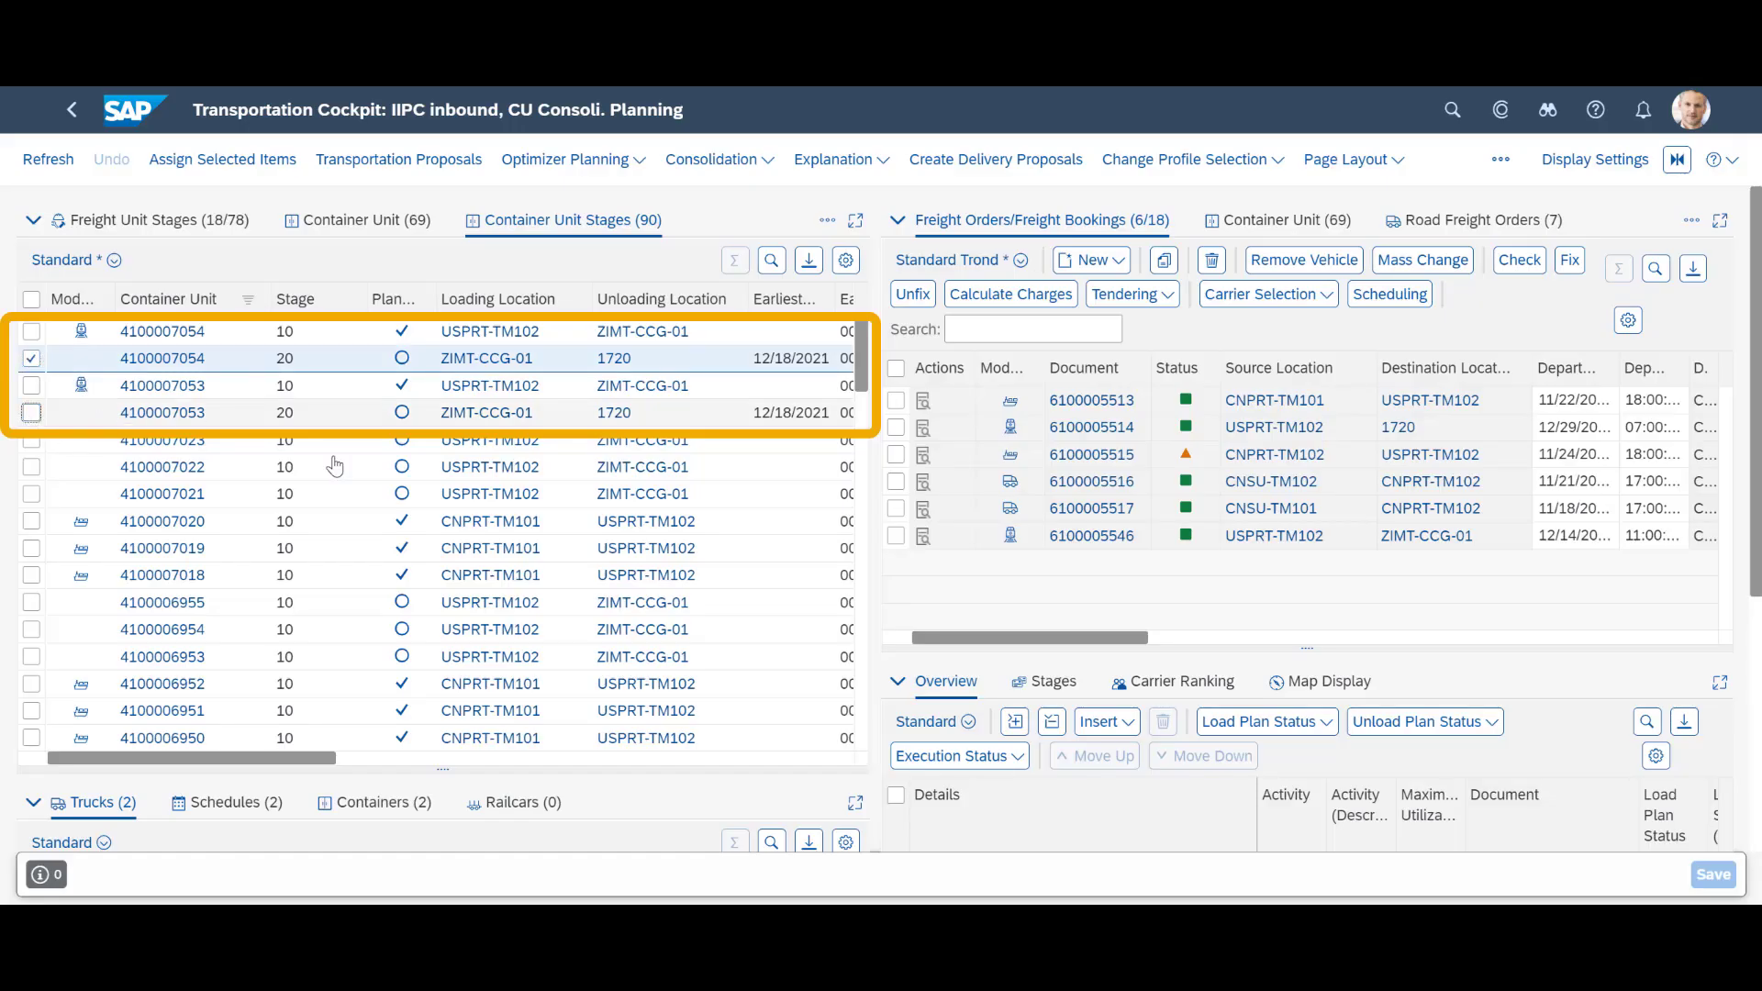
click(31, 412)
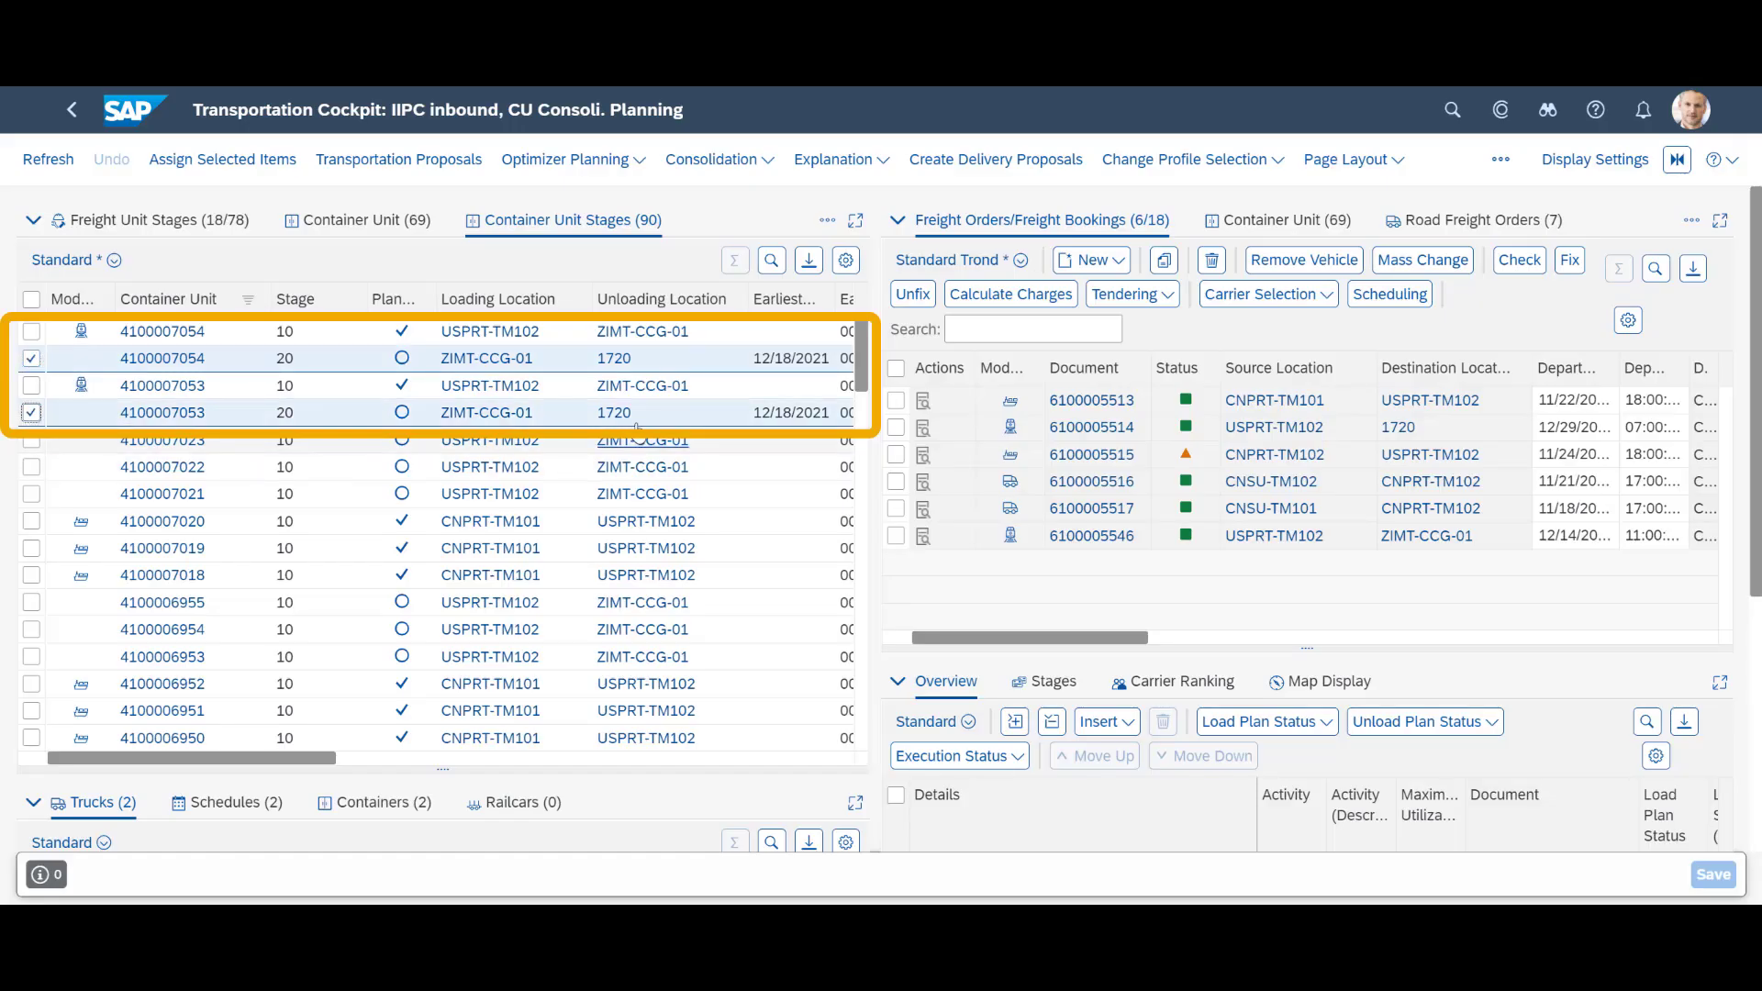
click(634, 160)
click(633, 225)
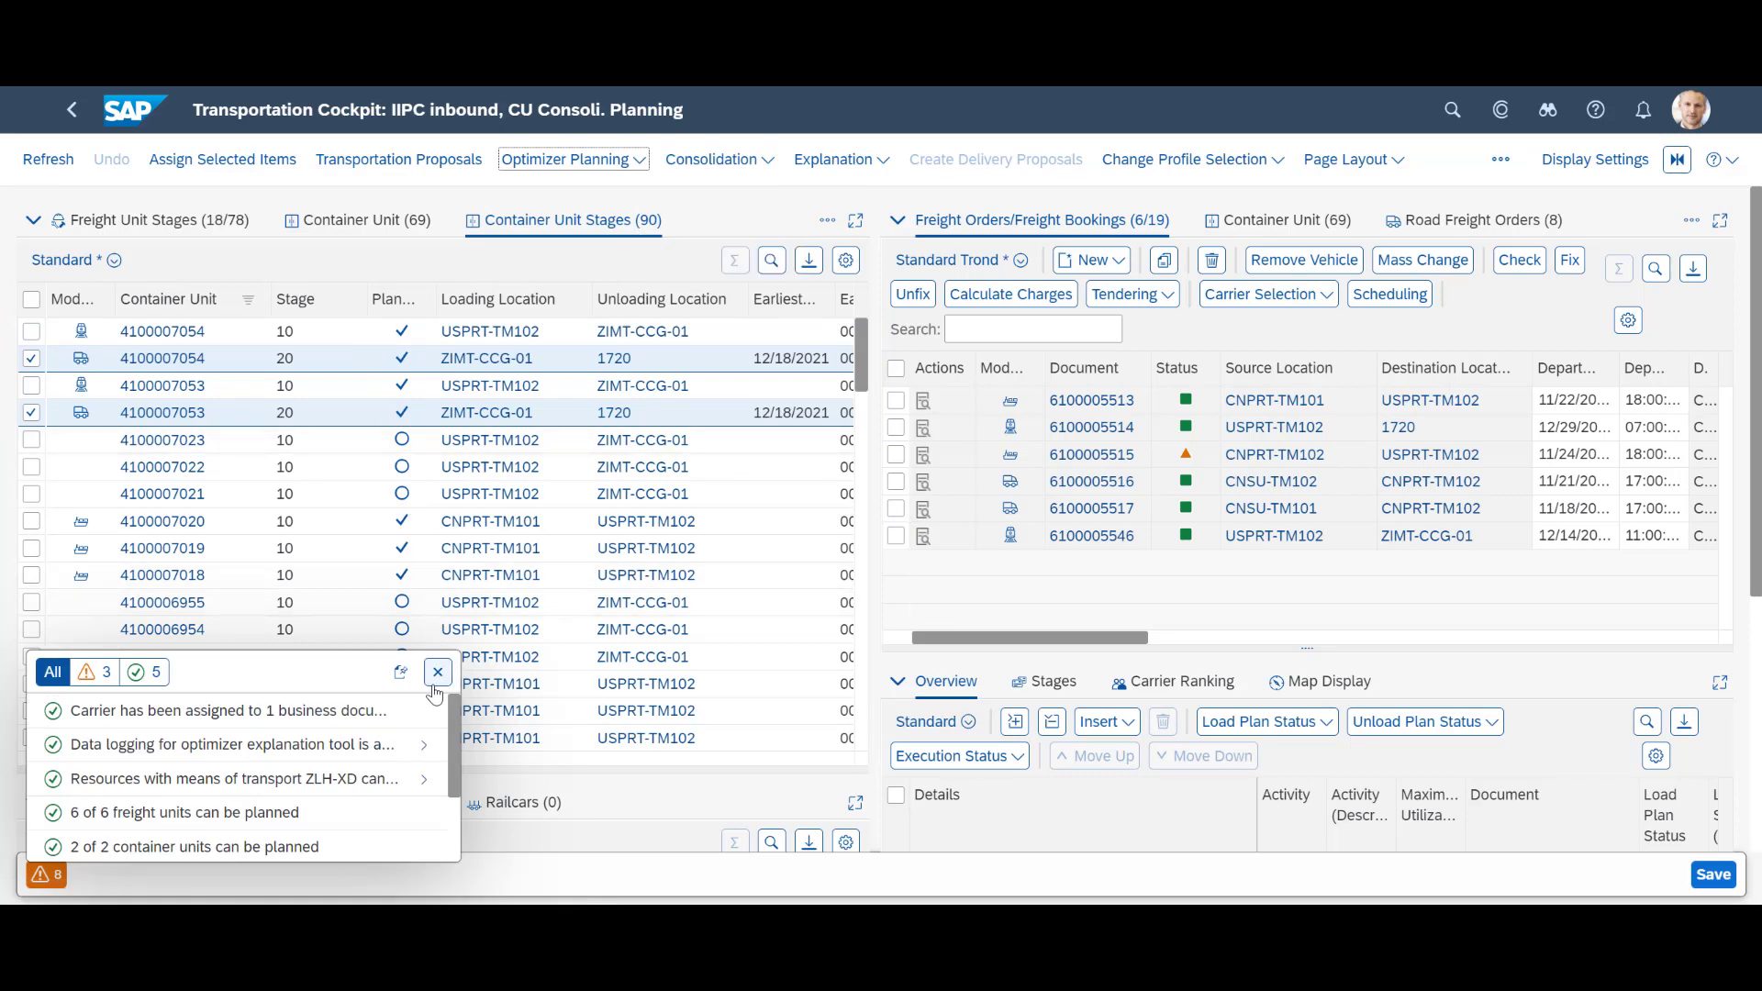
click(437, 673)
click(1711, 881)
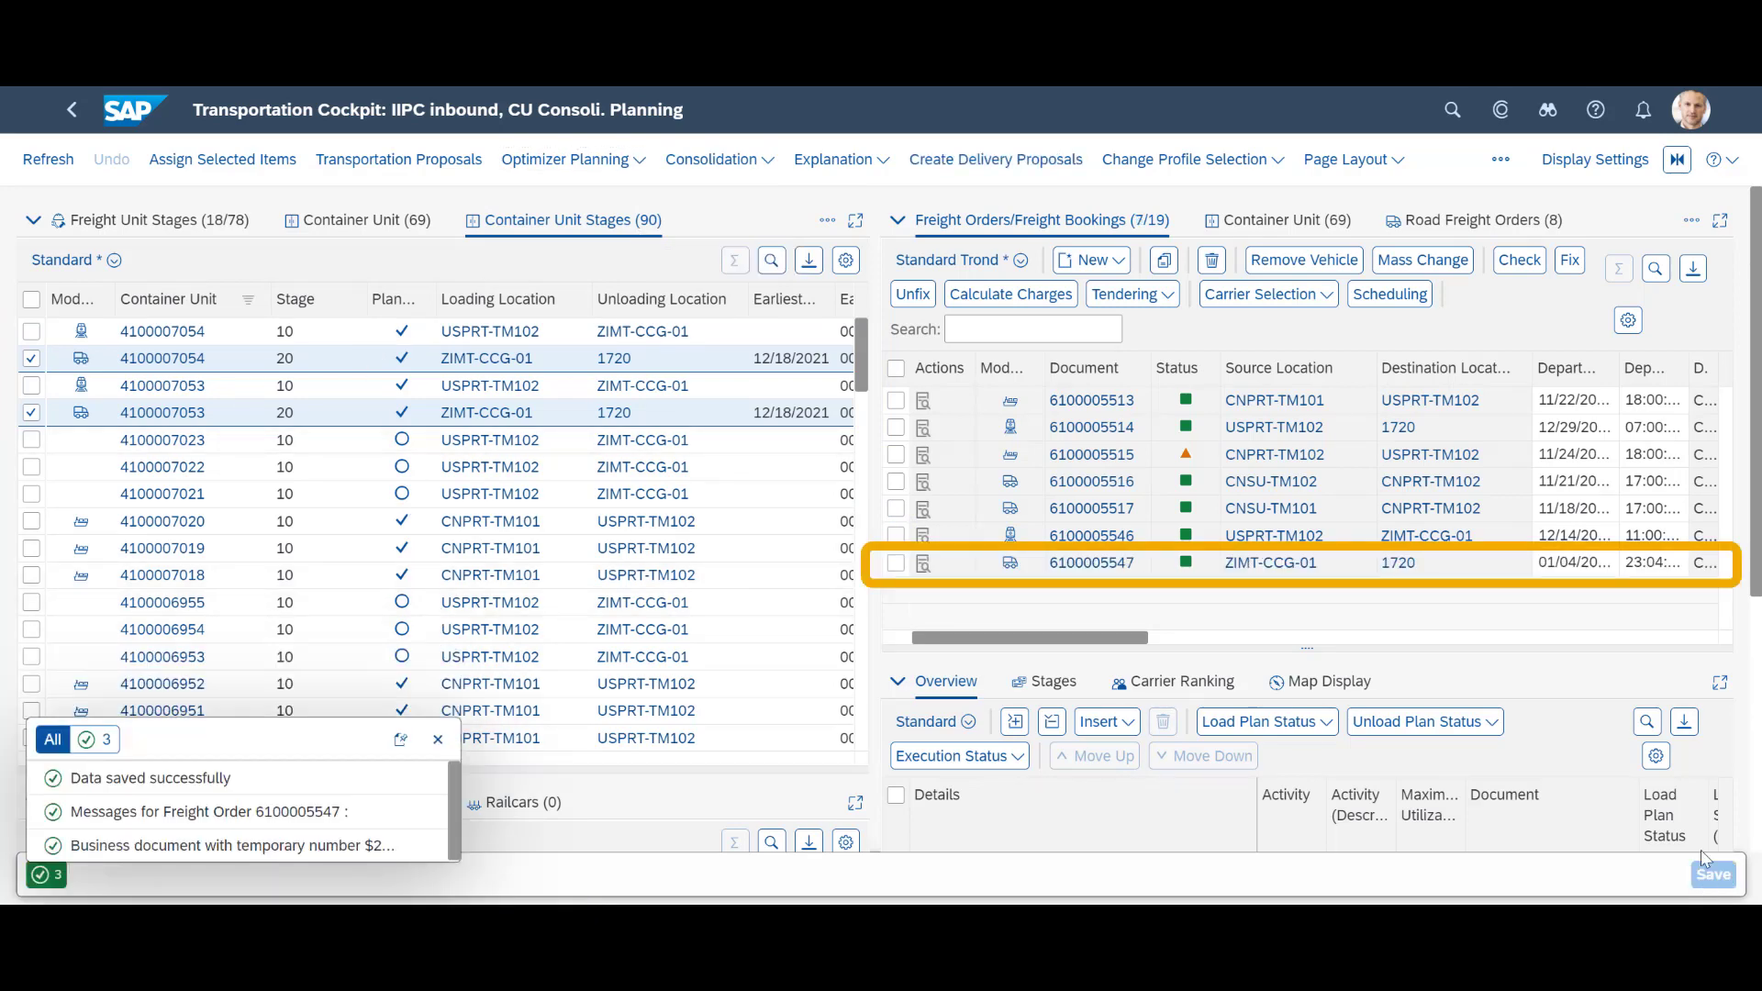
click(439, 739)
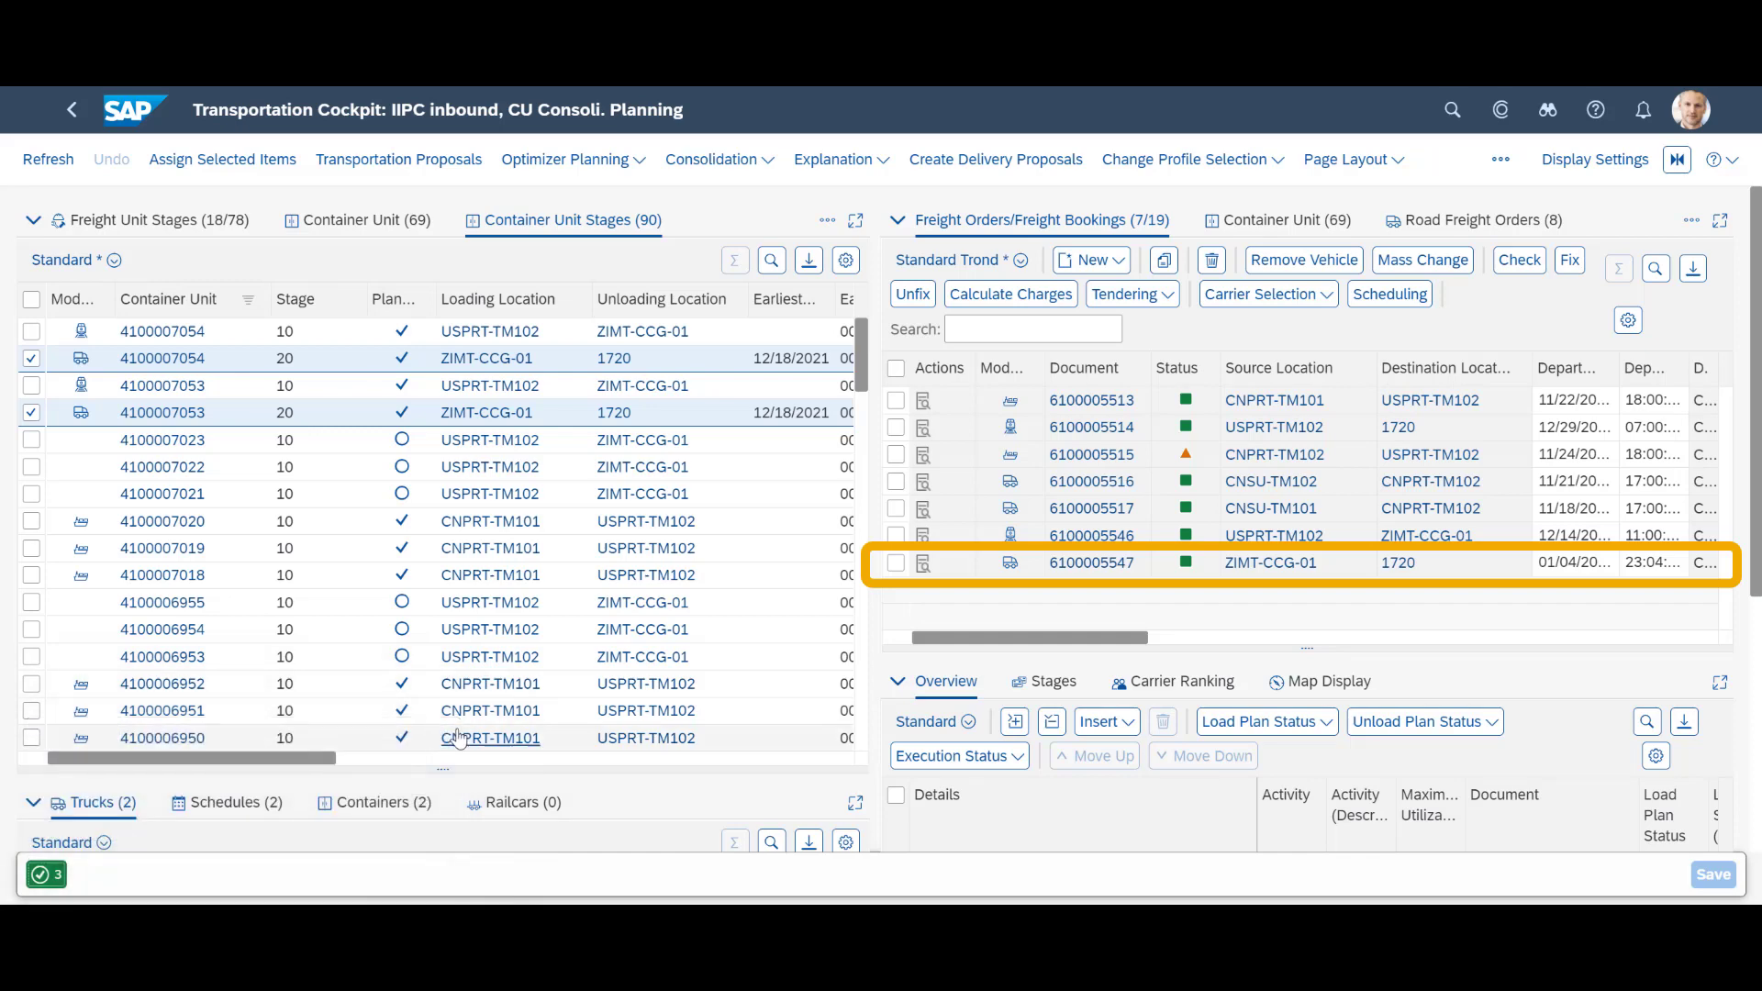
click(1115, 569)
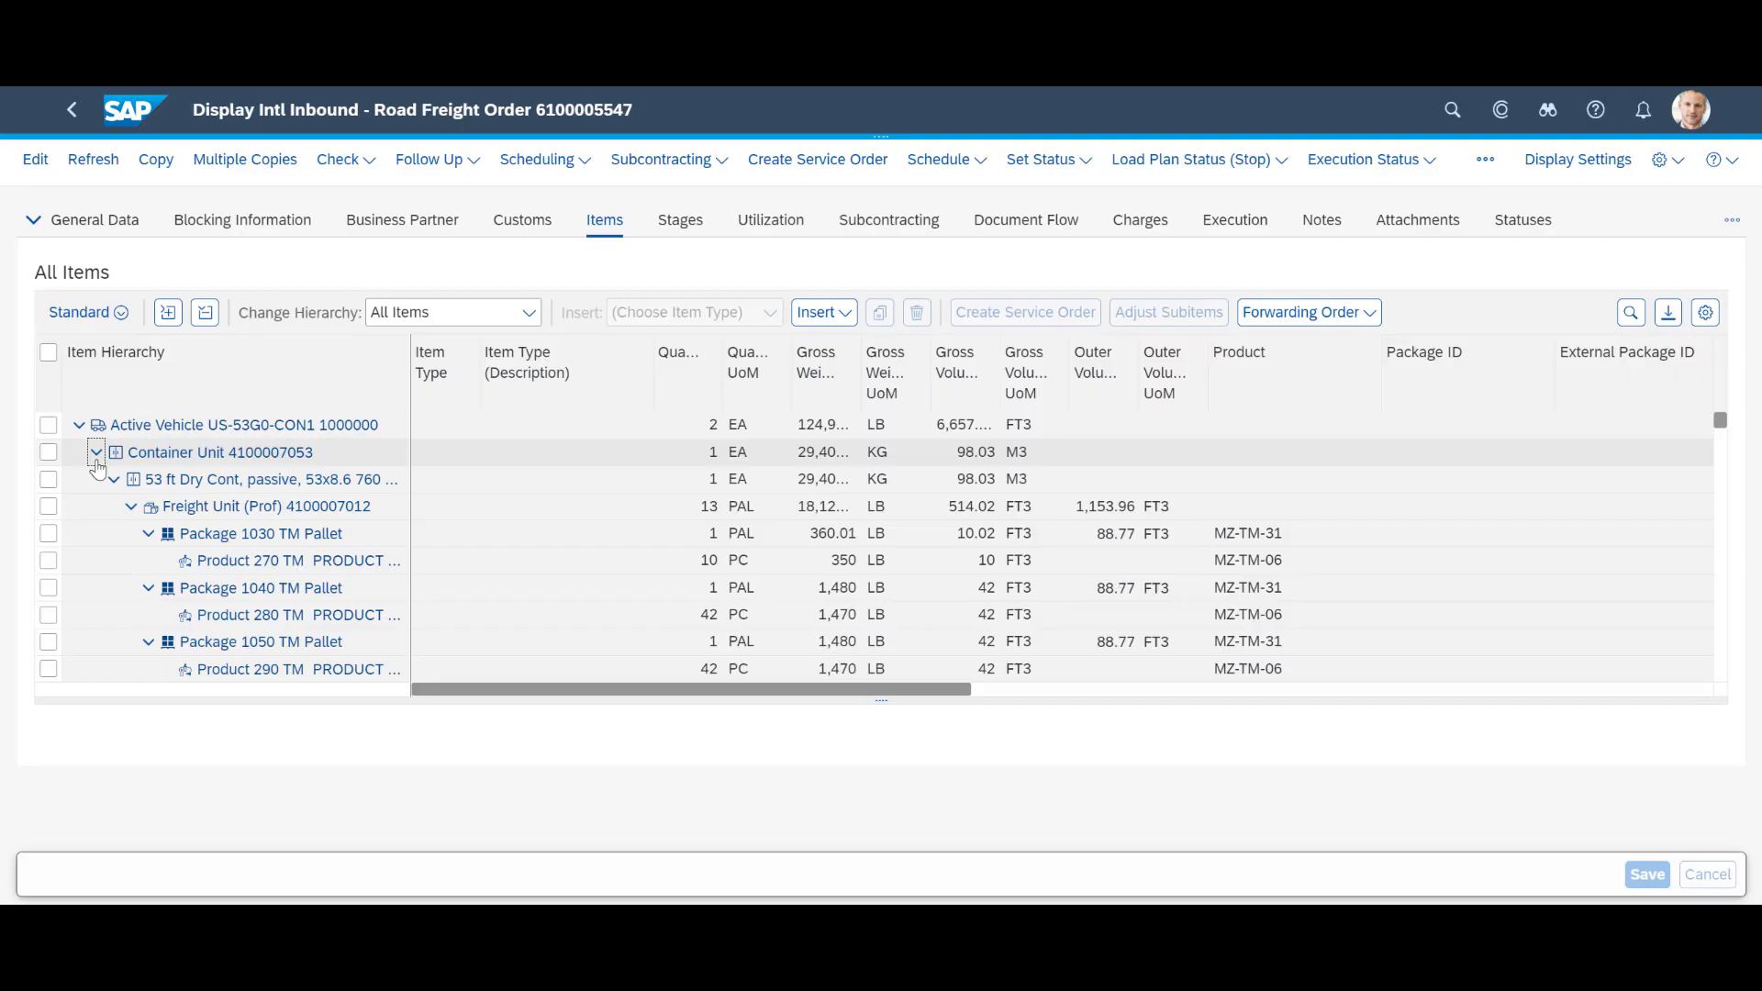
click(95, 453)
click(95, 479)
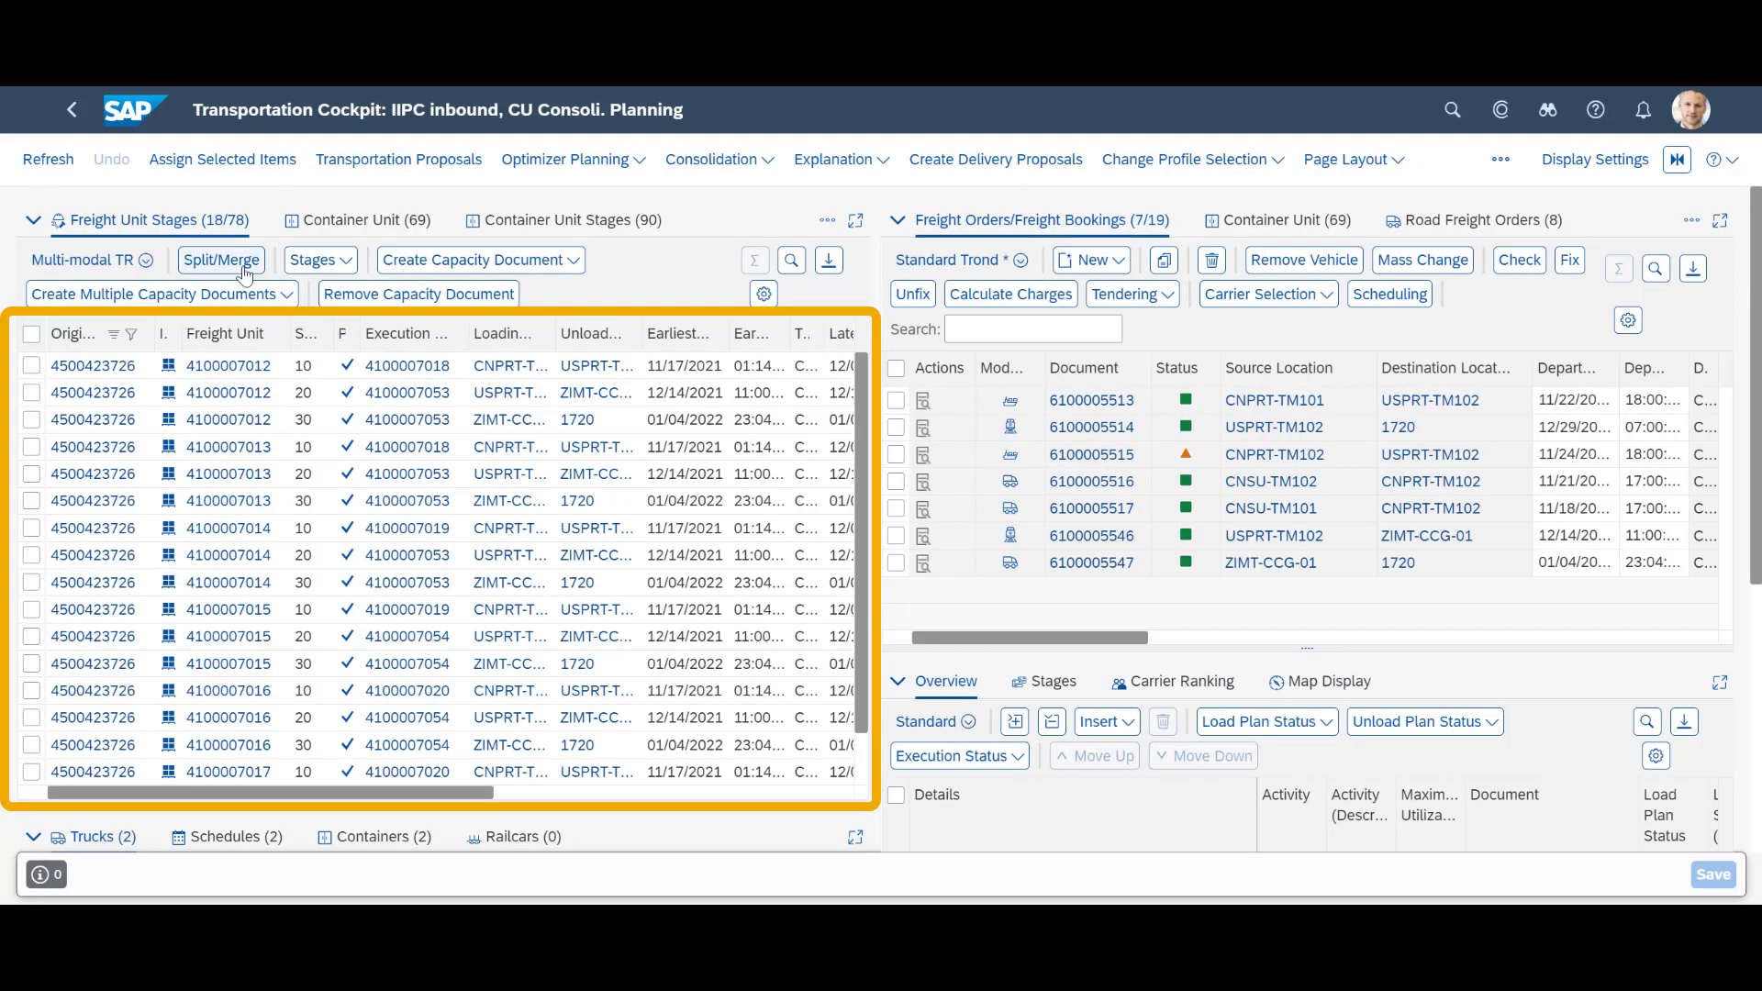
click(262, 366)
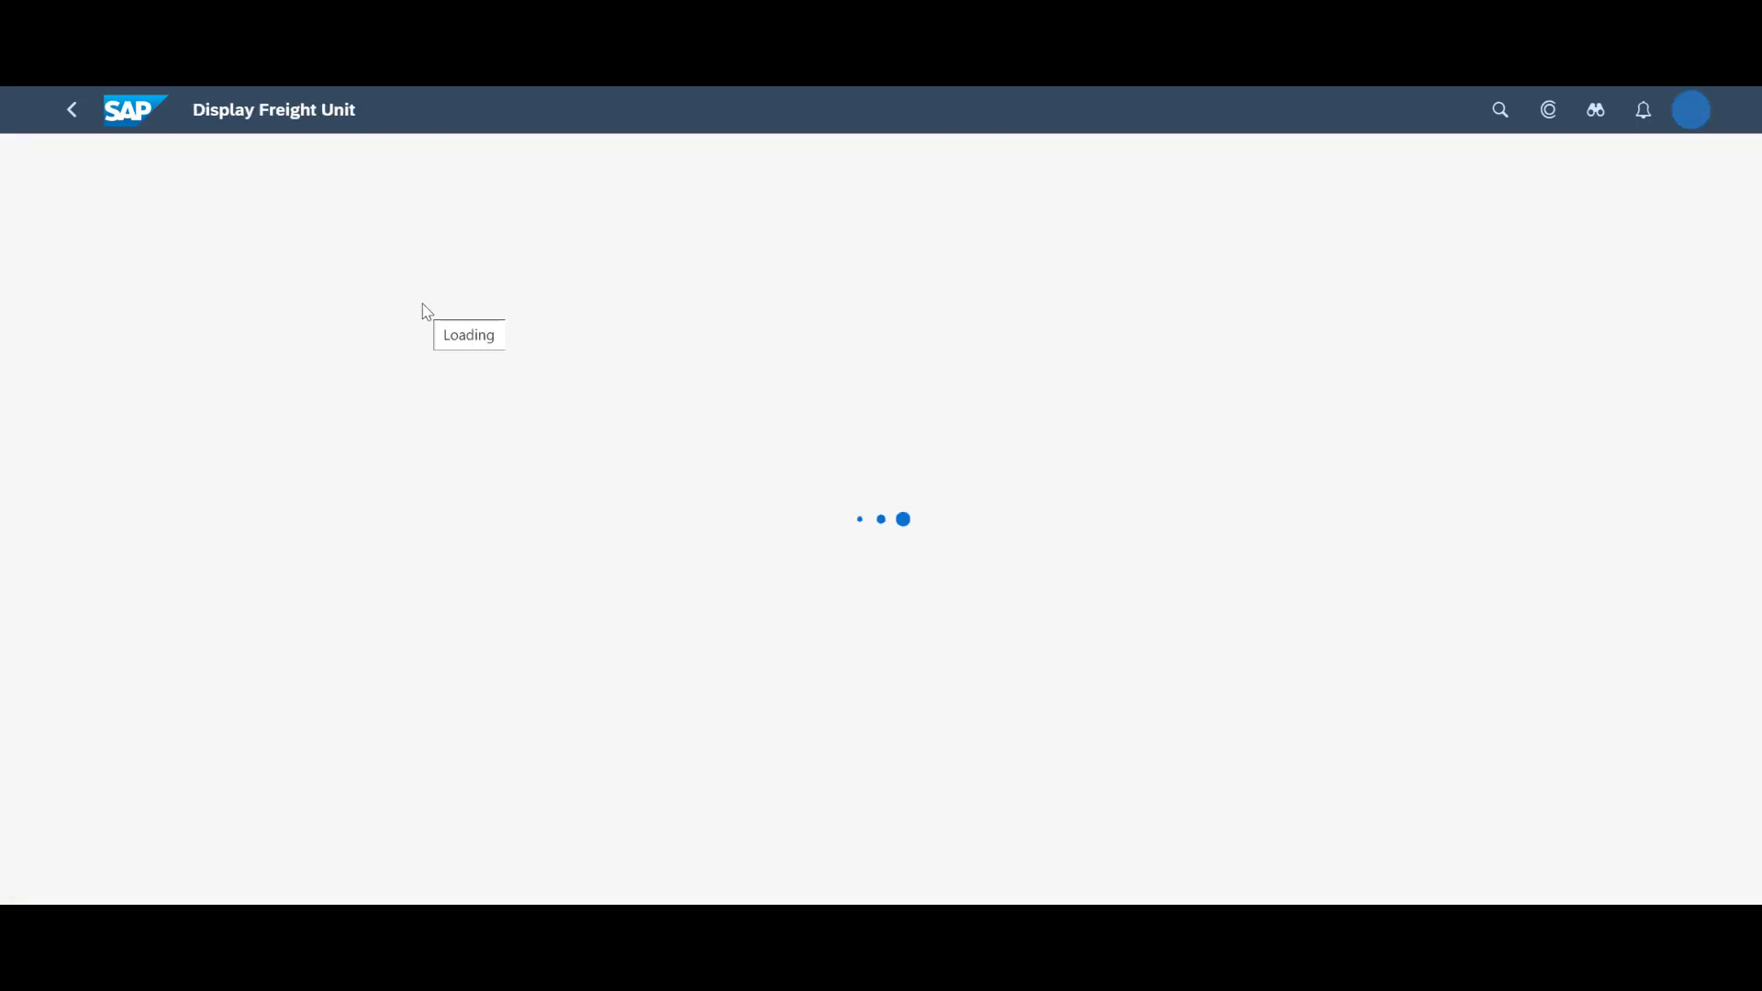
click(1566, 222)
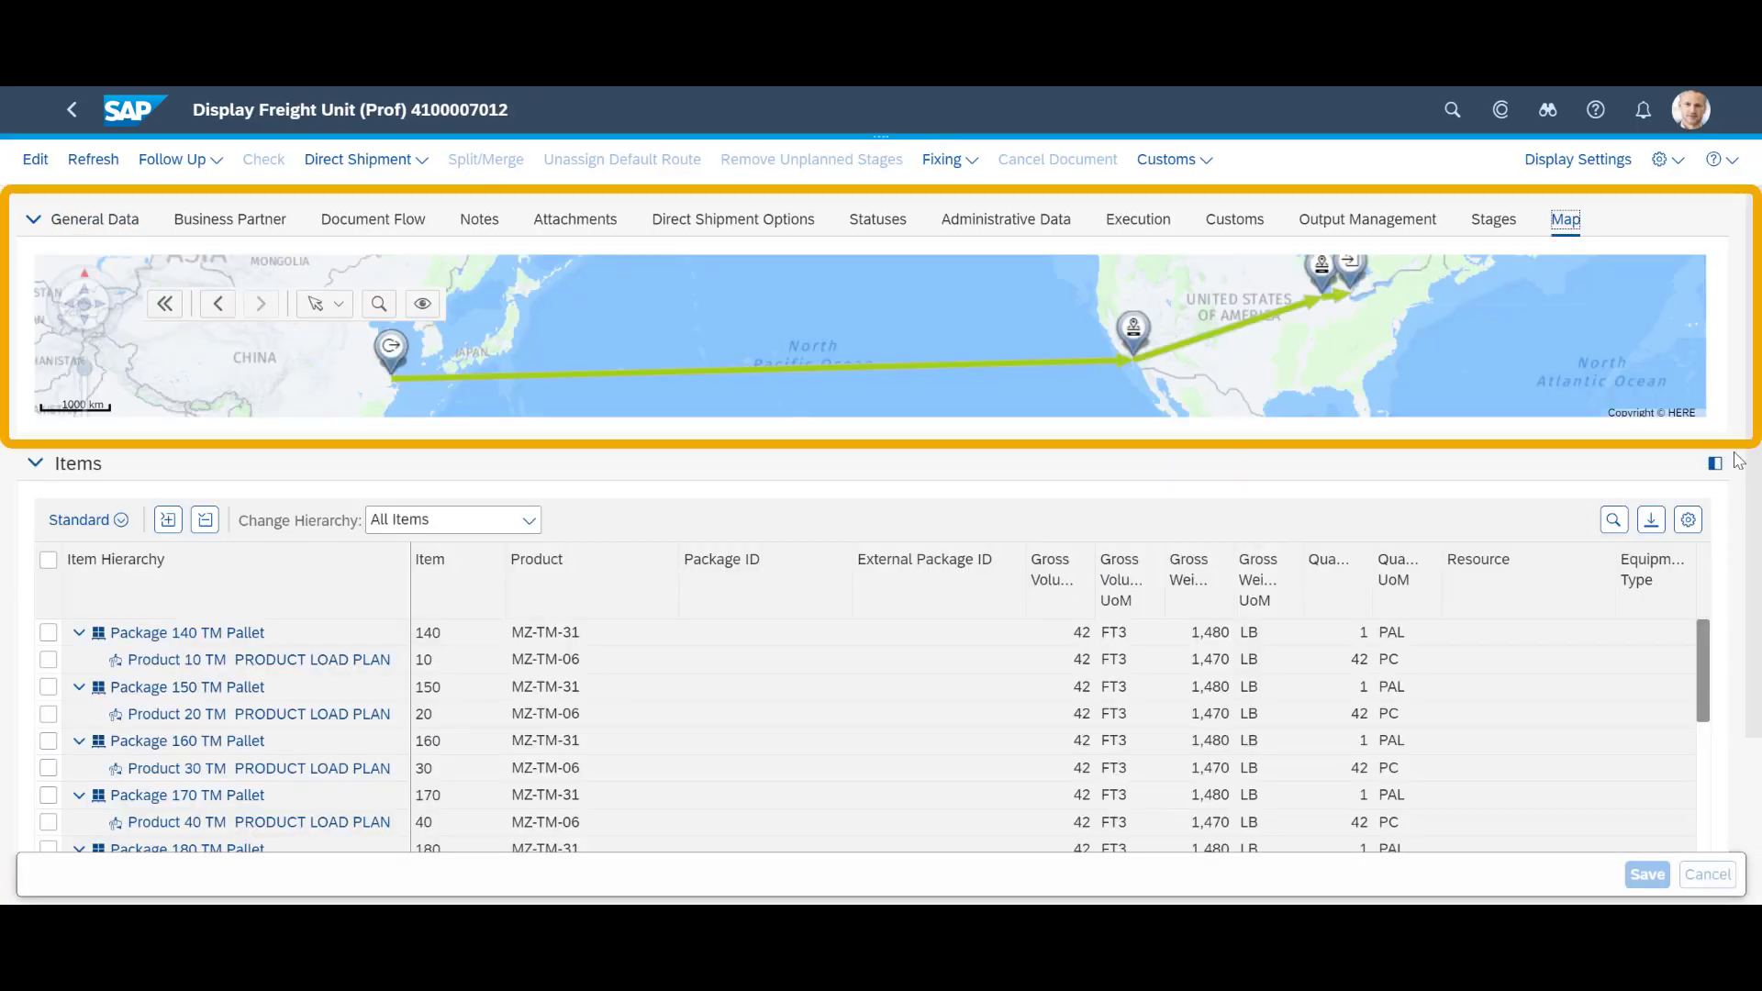
mouse_move(393, 349)
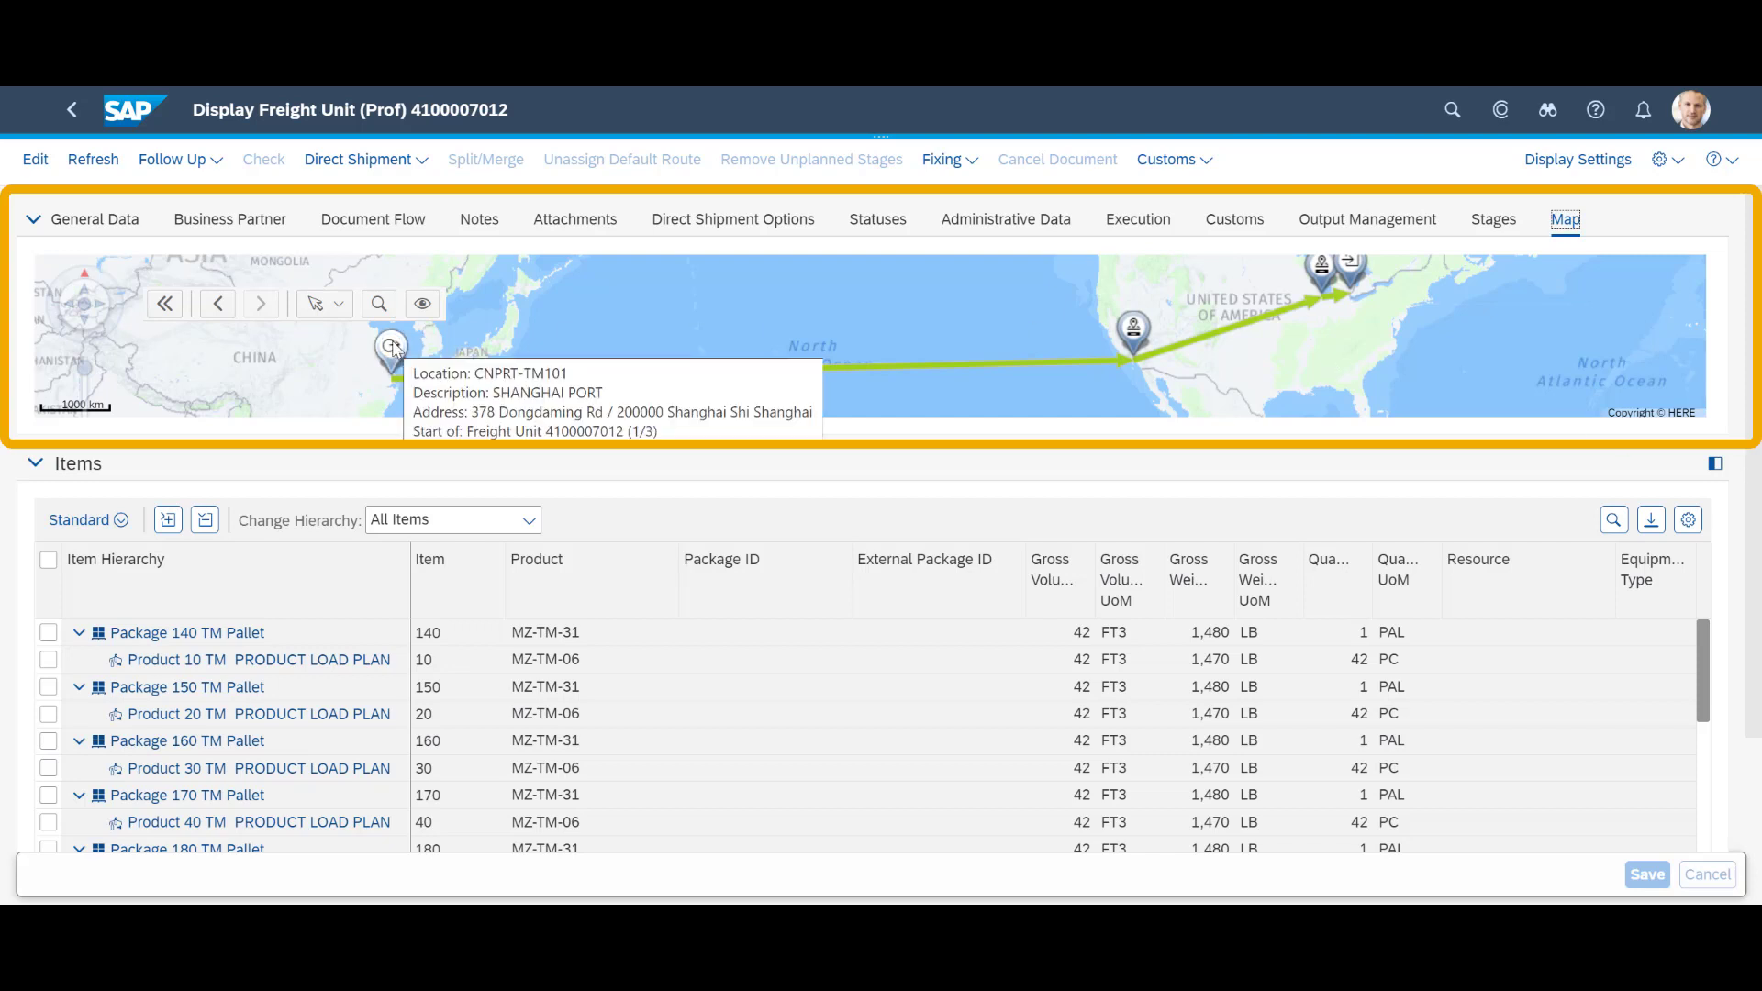